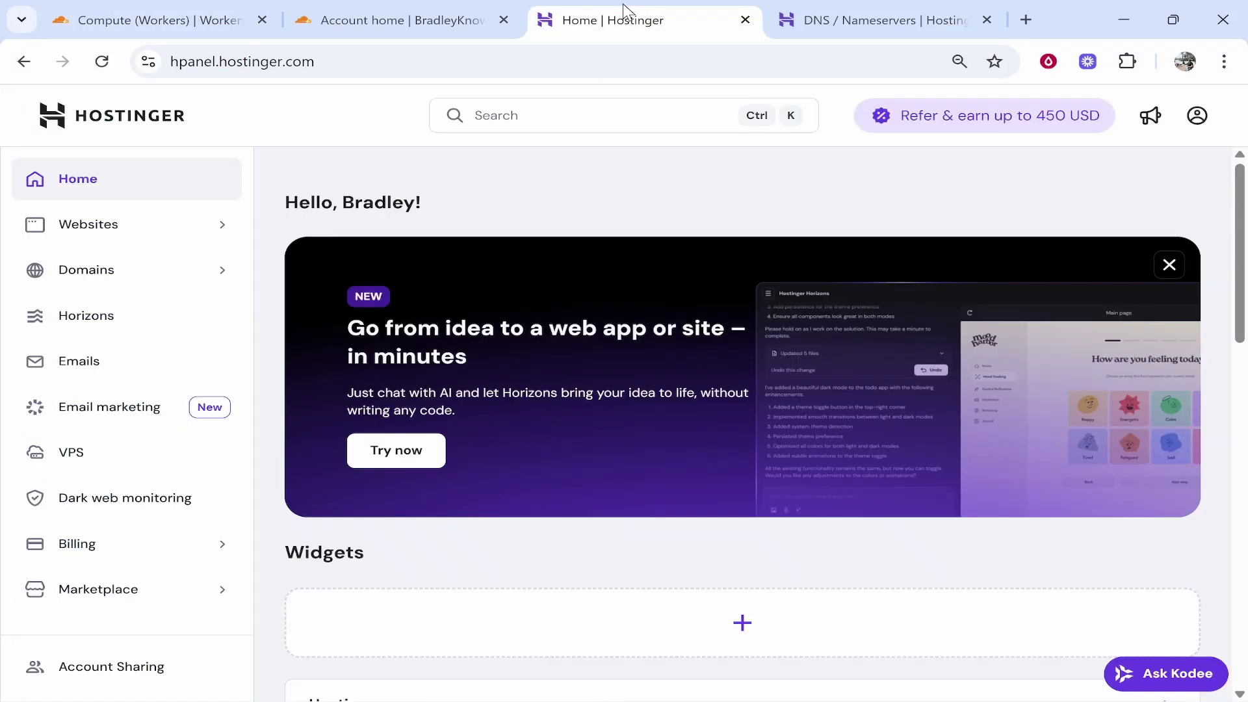
Step: Bring forward the todovideo Custom domains page asking to transfer DNS for knowledgebaseonline.com
{"action": "key", "text": "ctrl+1"}
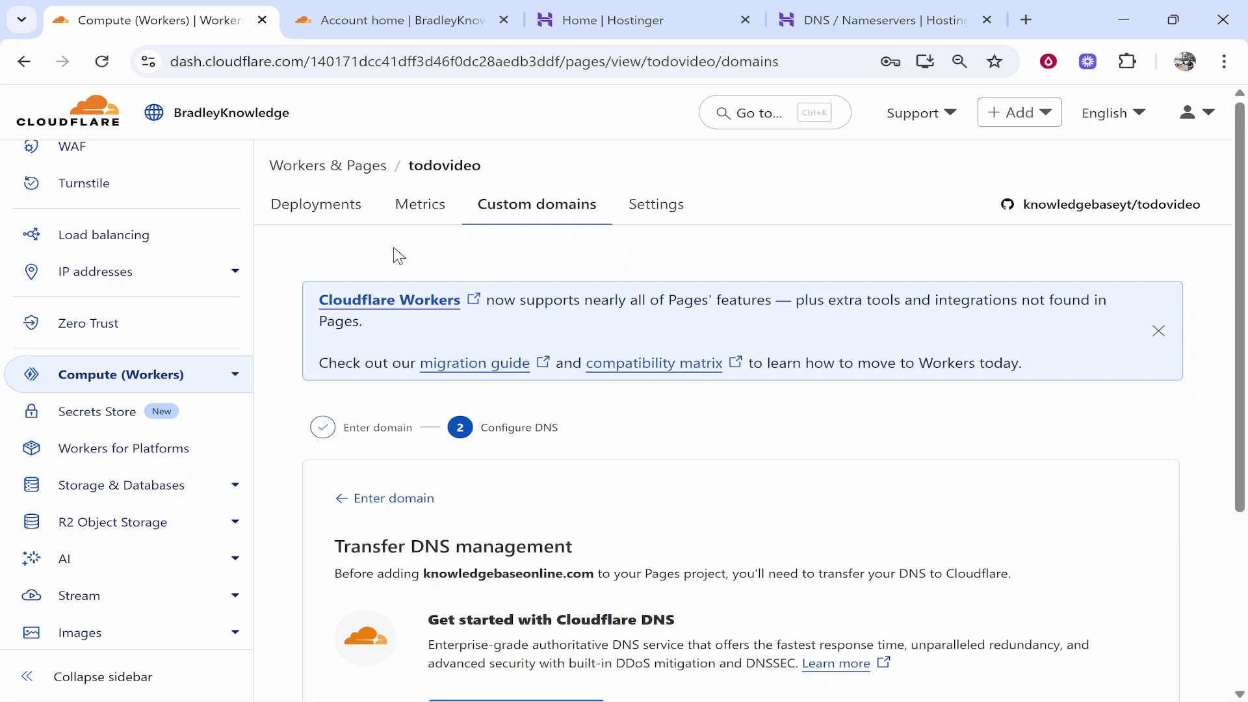
Step: Go to the Cloudflare account home and close the duplicate account tab and Hostinger DNS tab
{"action": "left_click", "coordinate": [102, 127]}
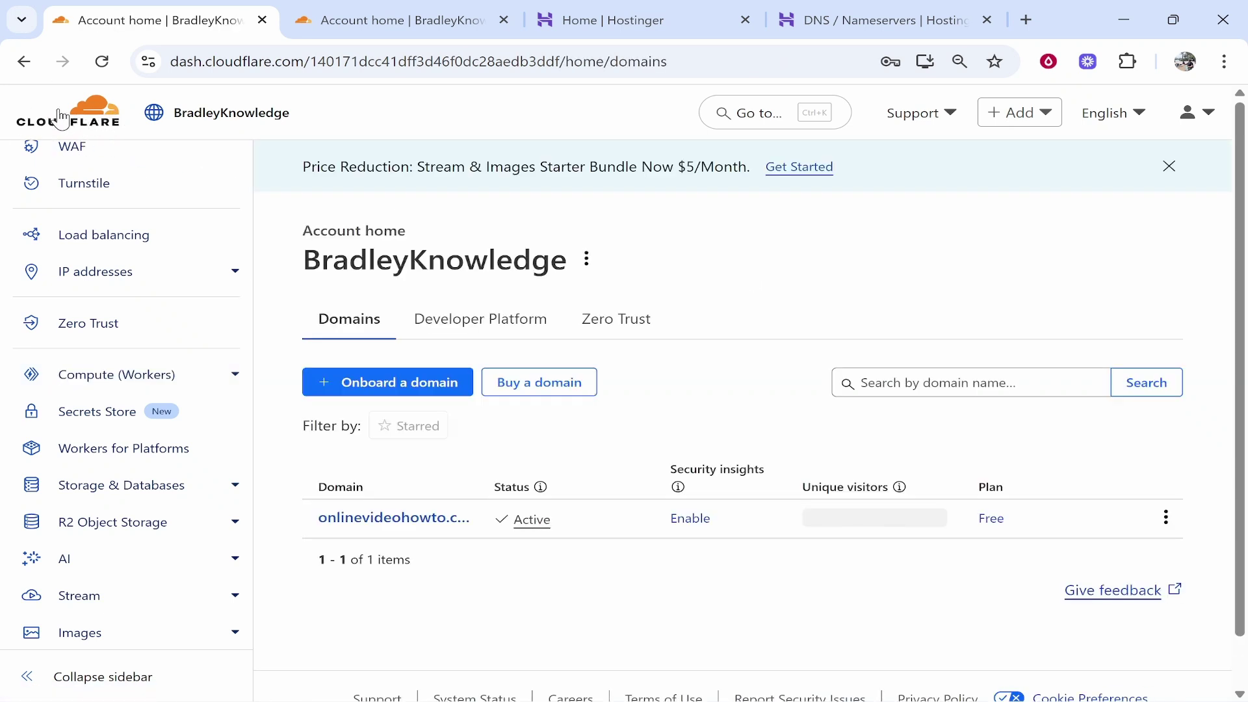
{"action": "left_click", "coordinate": [504, 20]}
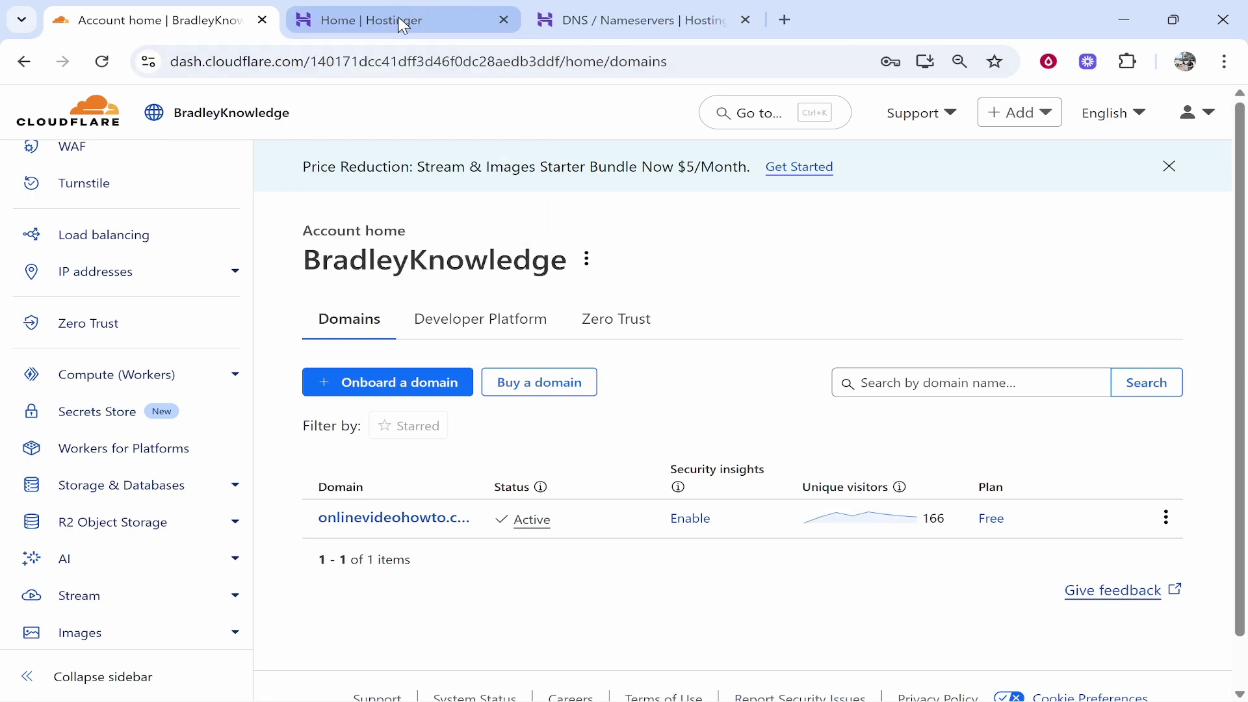
{"action": "left_click", "coordinate": [745, 20]}
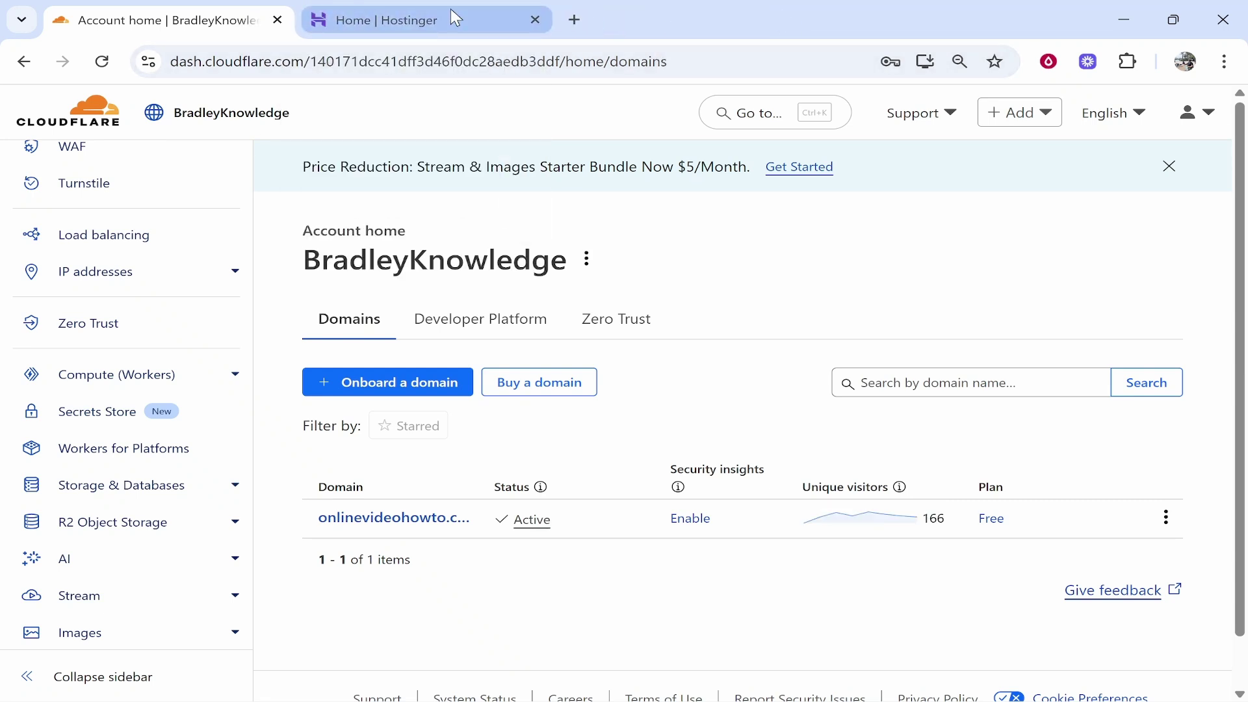
{"action": "left_click", "coordinate": [364, 11]}
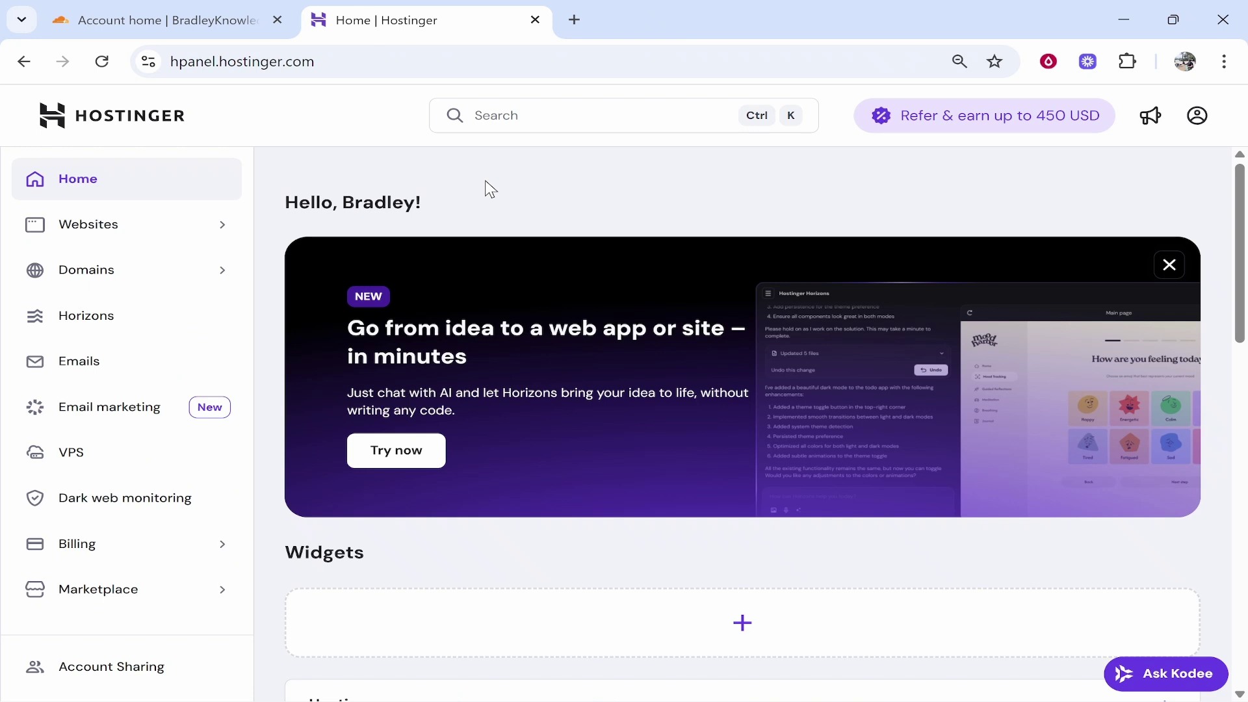
{"action": "left_click", "coordinate": [246, 18]}
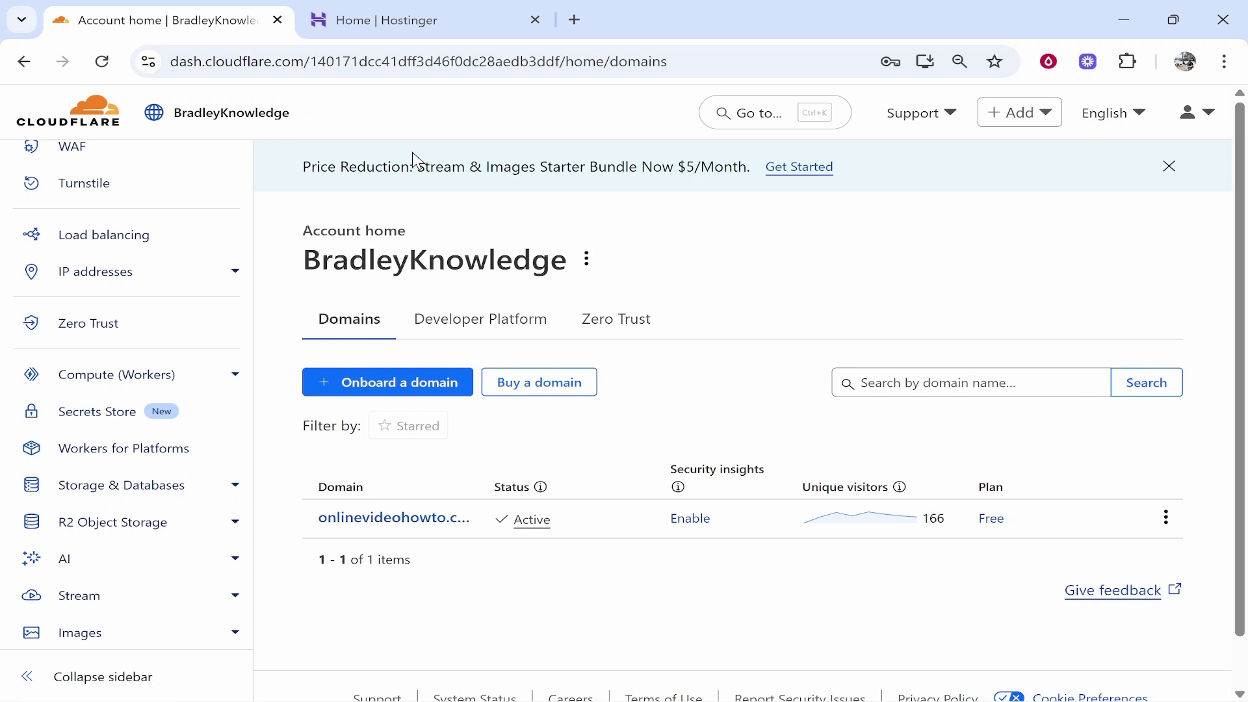
{"action": "scroll", "coordinate": [67, 169], "scroll_direction": "up", "scroll_amount": 5}
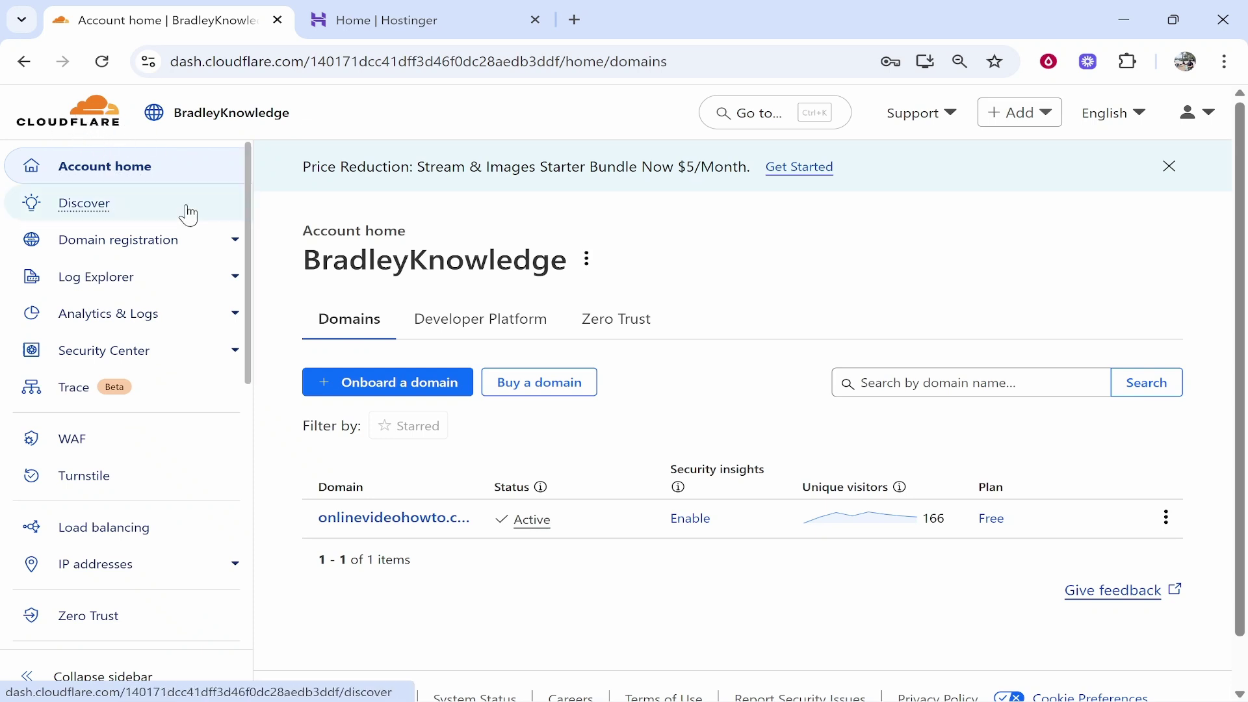
{"action": "scroll", "coordinate": [229, 218], "scroll_direction": "down", "scroll_amount": 5}
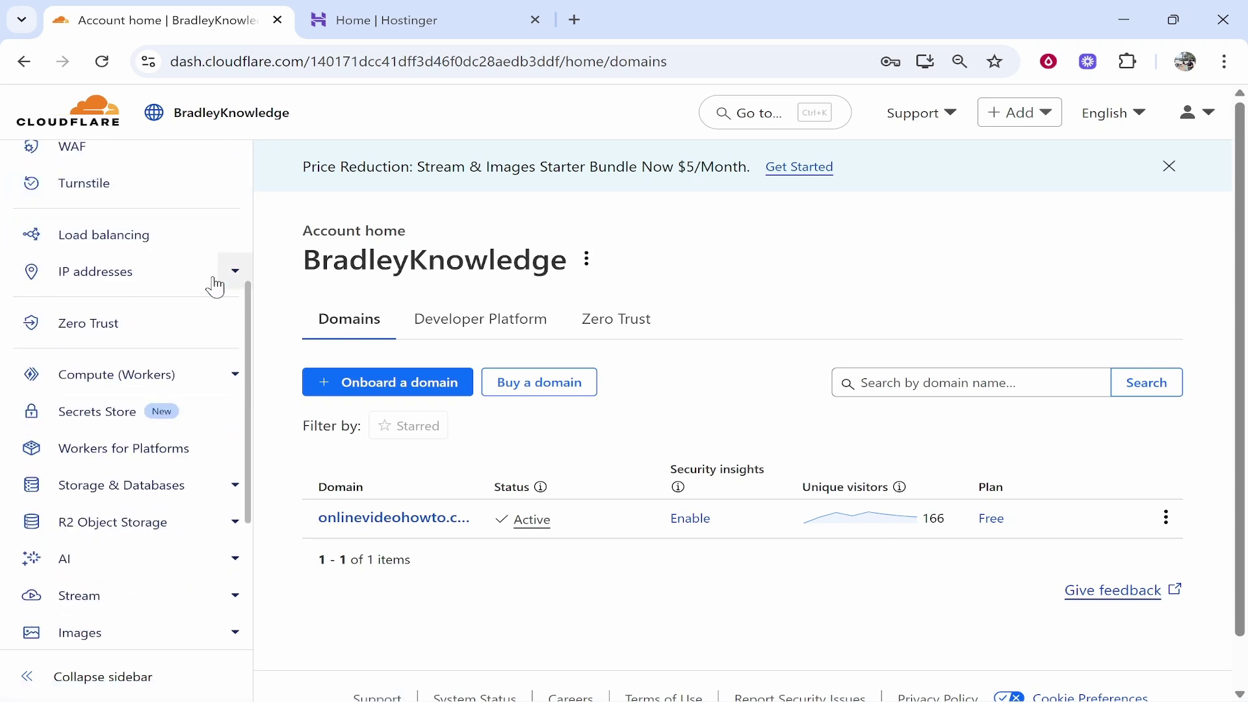
Step: Open Workers & Pages and check the todovideo To-Do app live at todovideo.pages.dev
{"action": "left_click", "coordinate": [229, 377]}
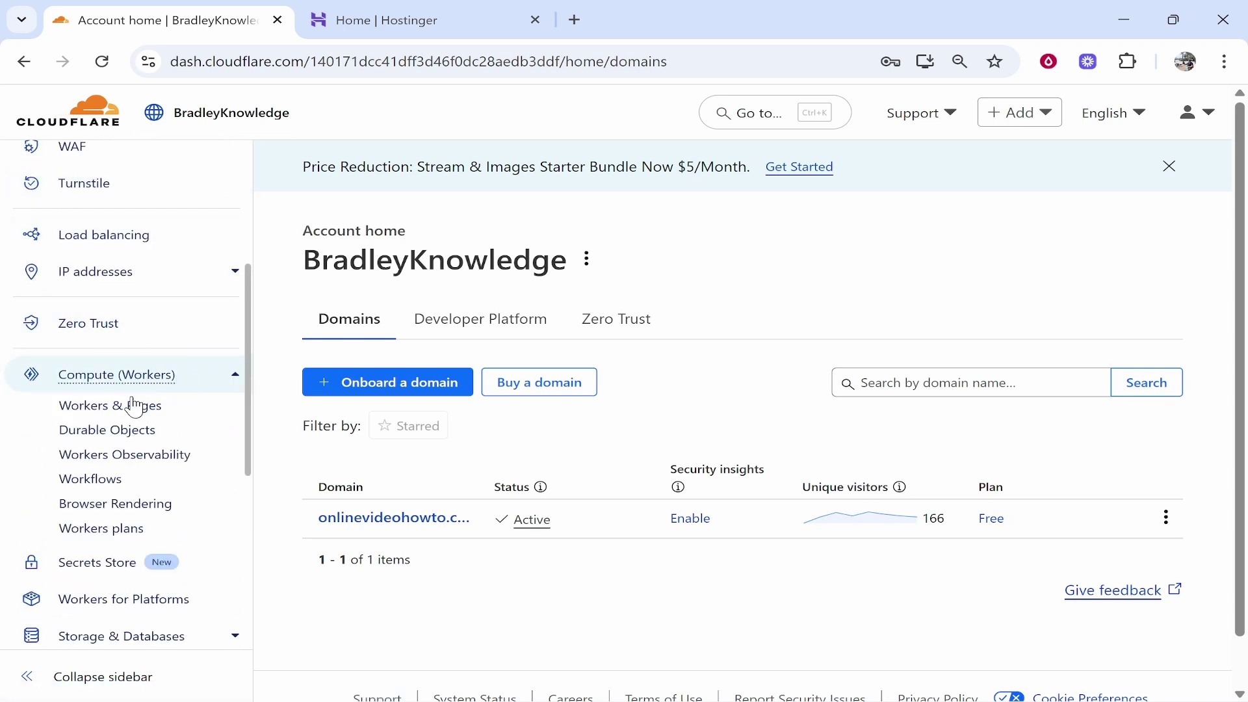
{"action": "left_click", "coordinate": [67, 410]}
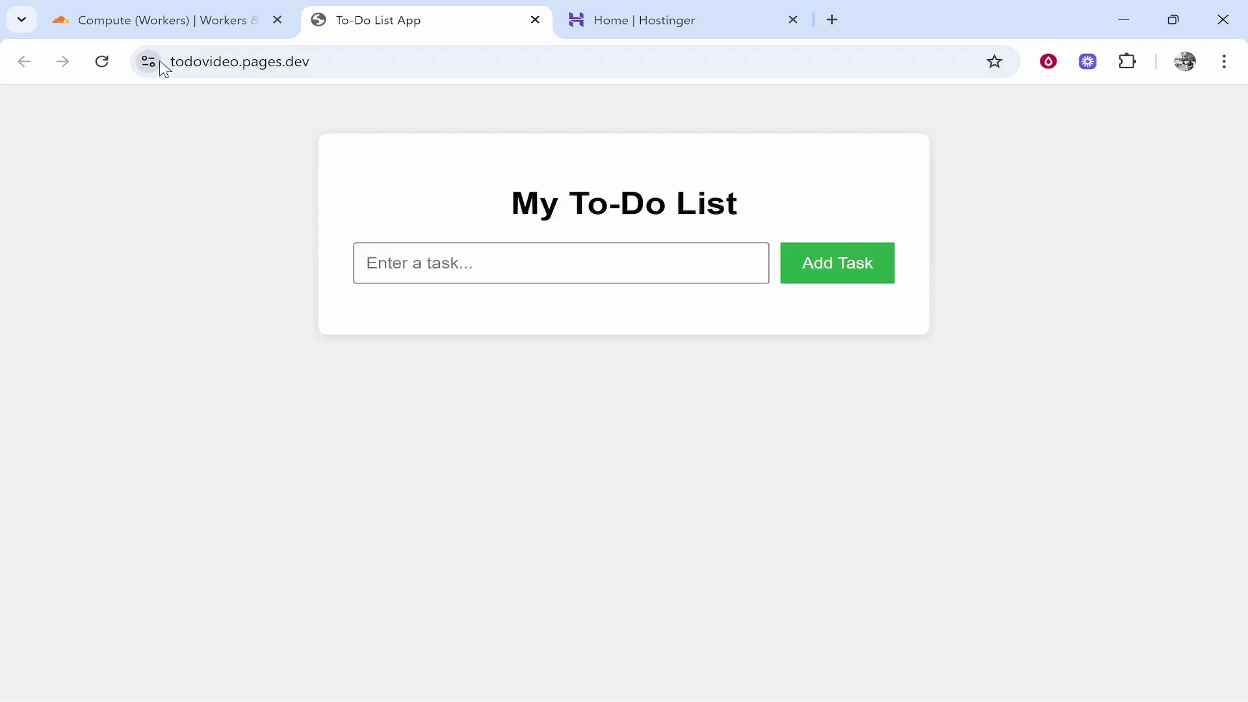
{"action": "left_click_drag", "start_coordinate": [345, 61], "coordinate": [170, 62]}
{"action": "left_click", "coordinate": [197, 158]}
{"action": "left_click", "coordinate": [366, 69]}
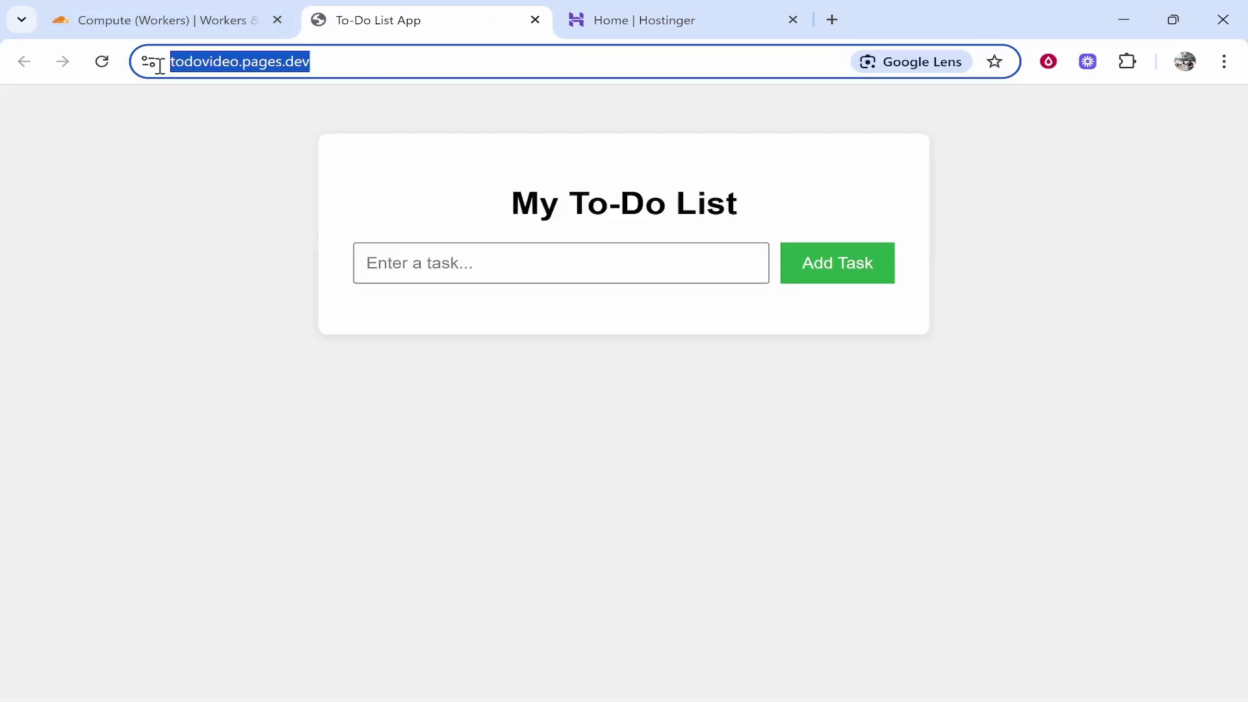
{"action": "left_click", "coordinate": [185, 155]}
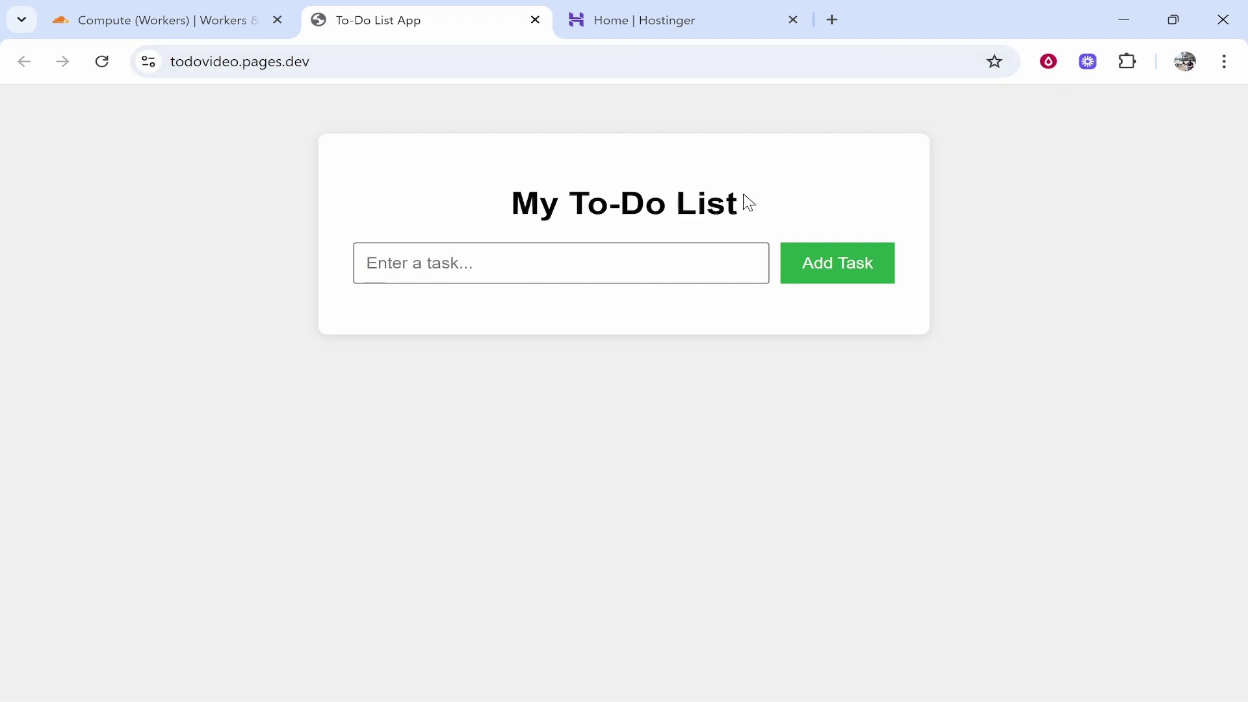
{"action": "left_click", "coordinate": [166, 19]}
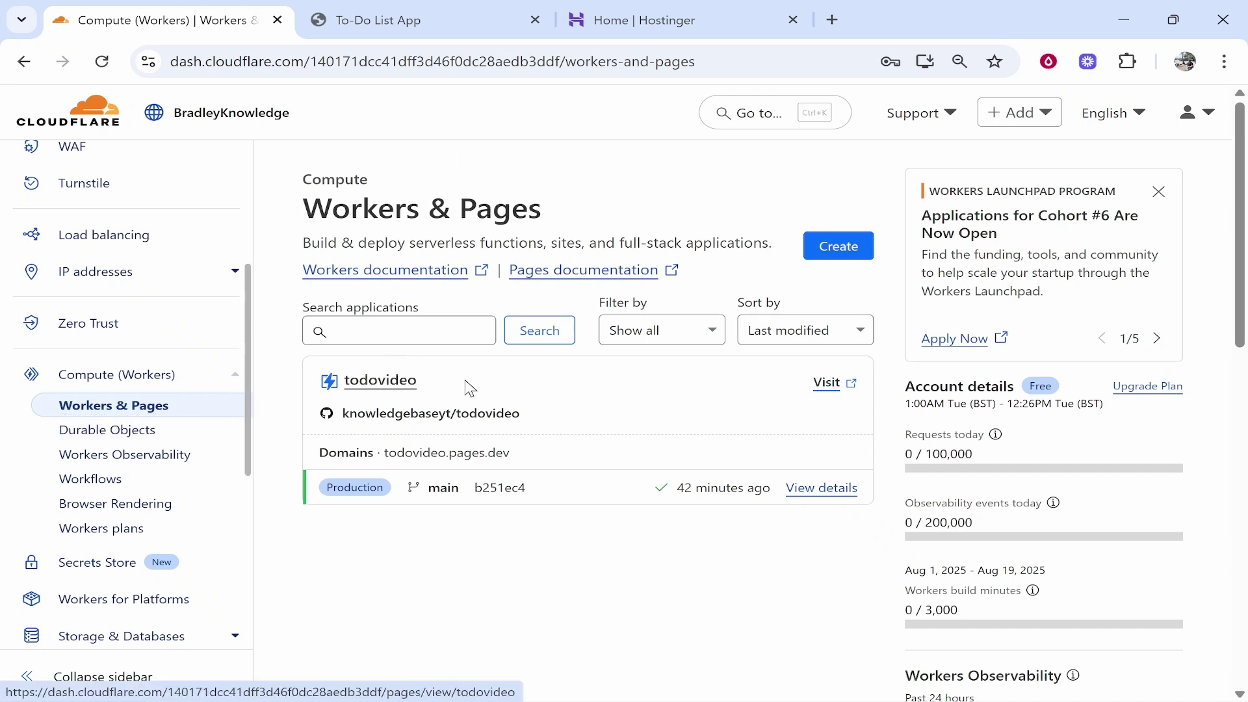
Step: Open the todovideo project's Custom domains and start the Set up a custom domain form
{"action": "left_click", "coordinate": [373, 384]}
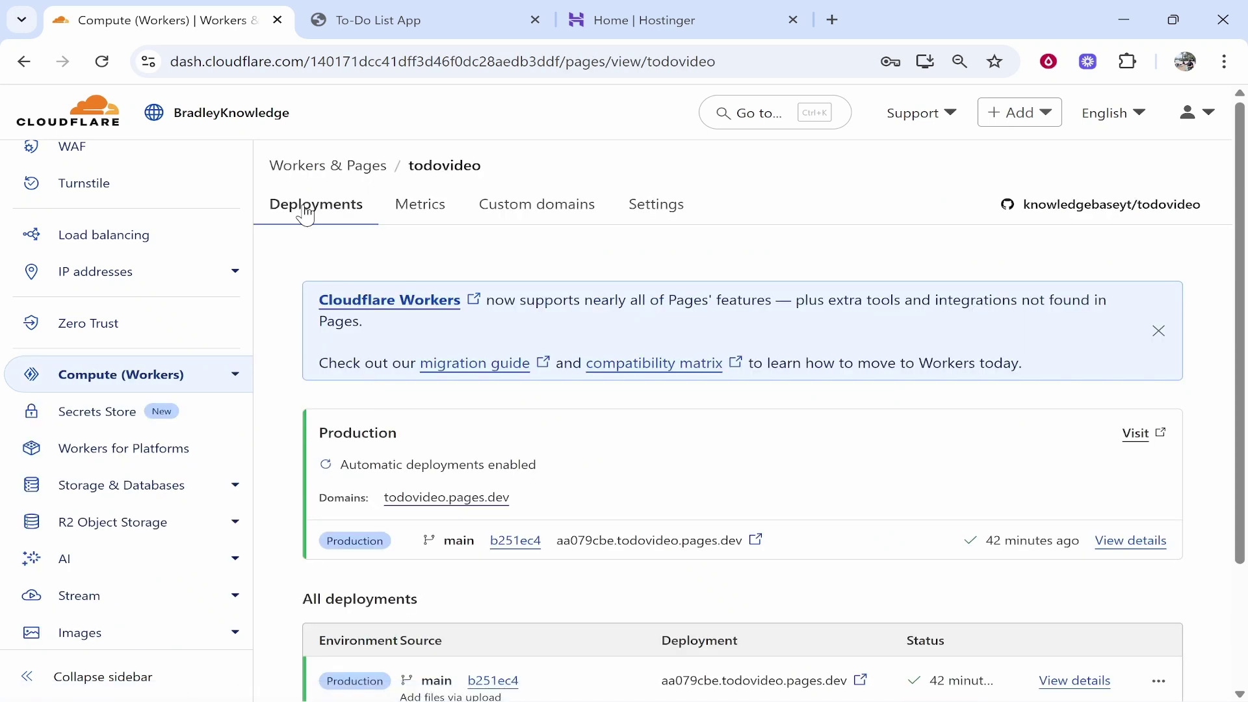
{"action": "left_click", "coordinate": [527, 209]}
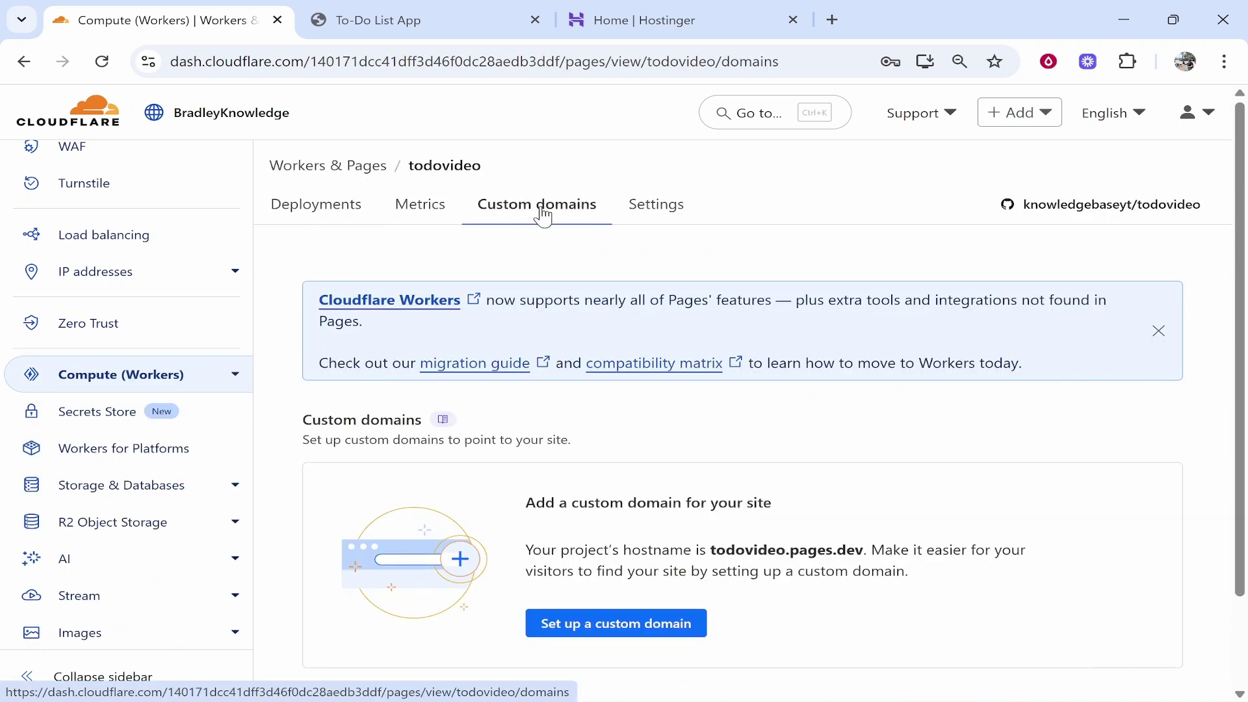
{"action": "scroll", "coordinate": [546, 260], "scroll_direction": "down", "scroll_amount": 2}
{"action": "left_click_drag", "start_coordinate": [526, 405], "coordinate": [843, 417]}
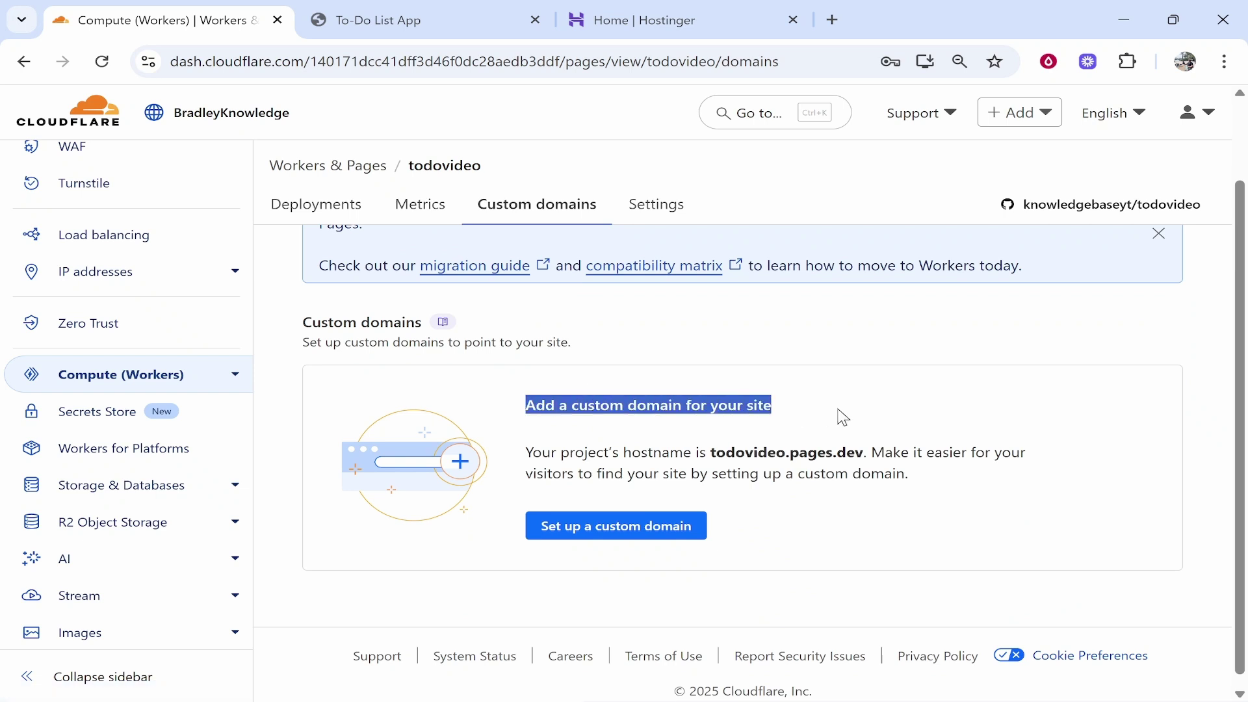
{"action": "left_click", "coordinate": [845, 417]}
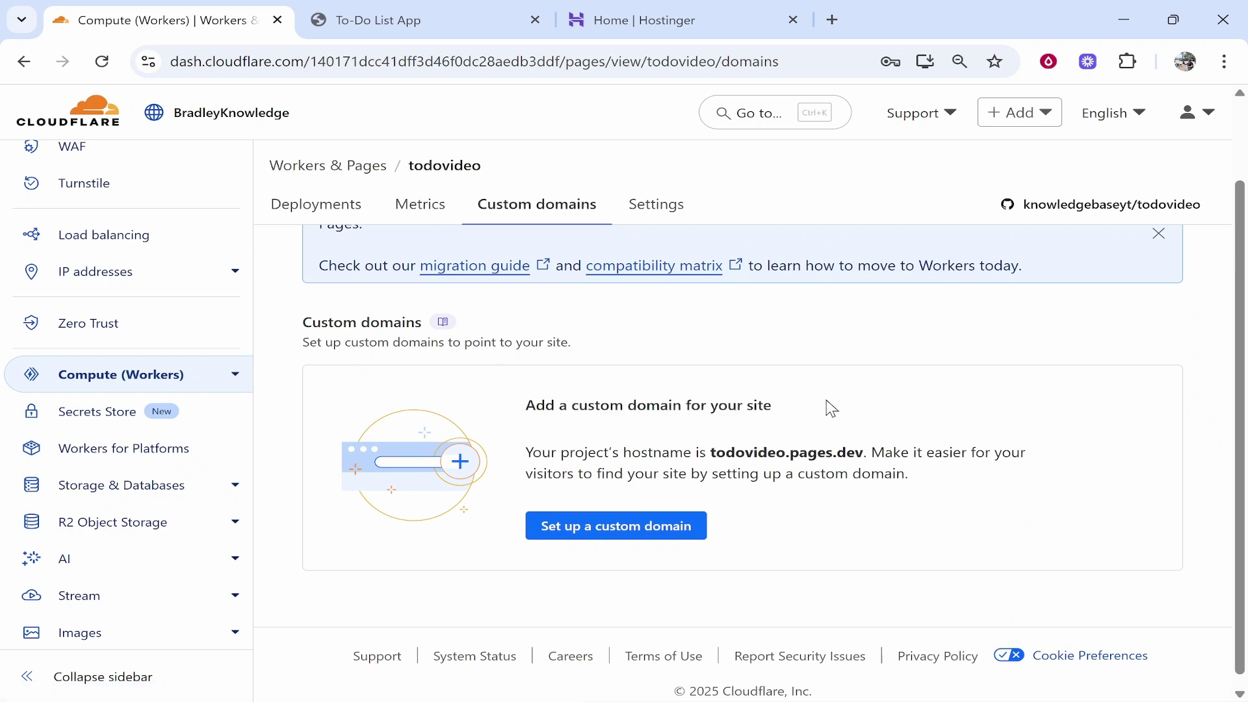
{"action": "scroll", "coordinate": [91, 283], "scroll_direction": "up", "scroll_amount": 5}
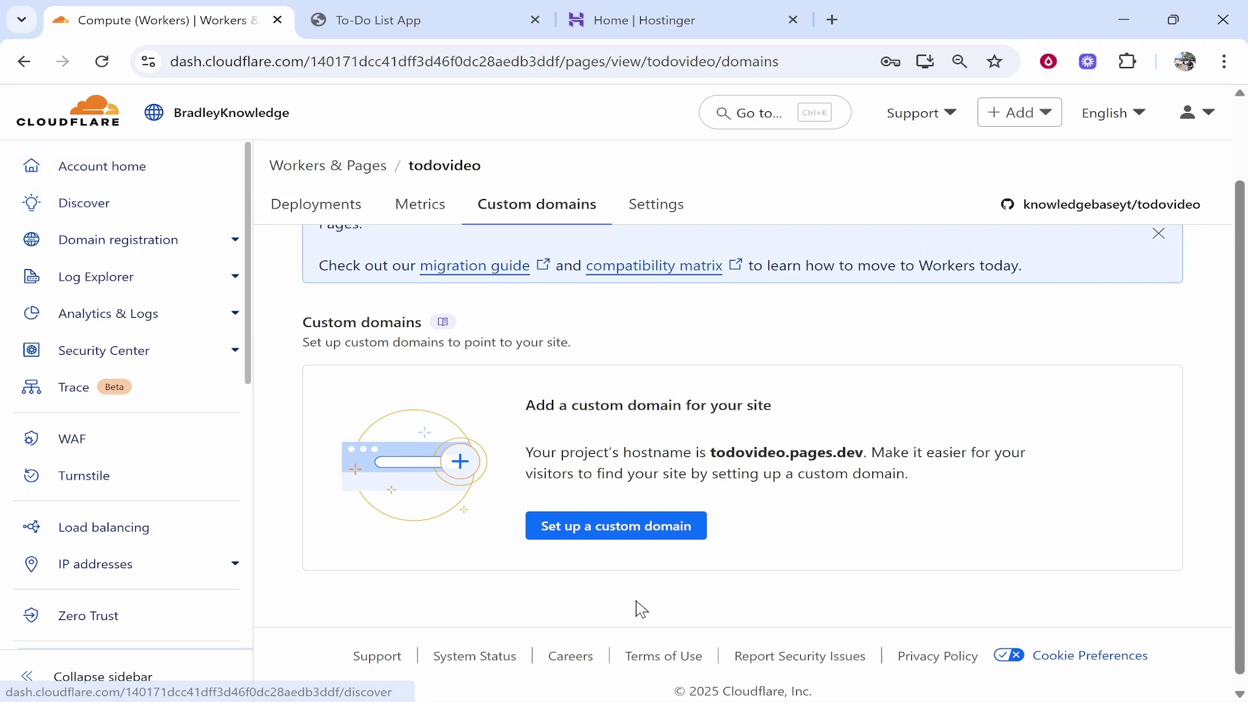
{"action": "scroll", "coordinate": [650, 585], "scroll_direction": "down", "scroll_amount": 1}
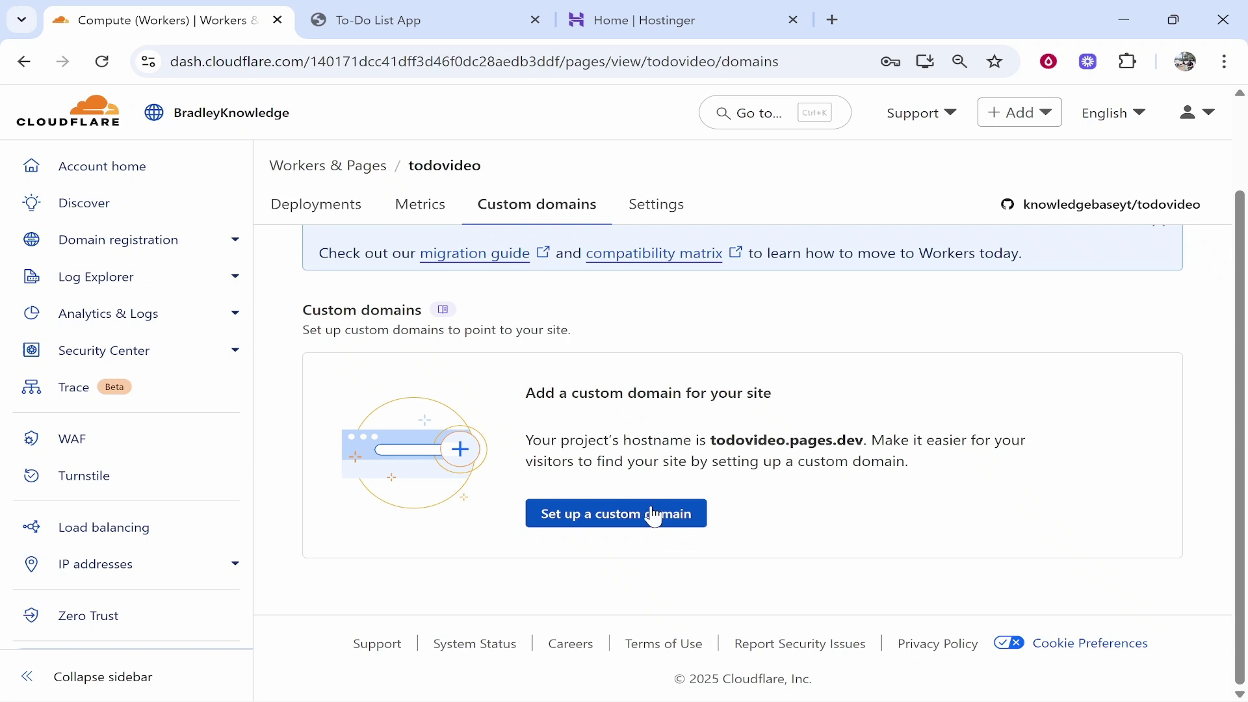
{"action": "left_click", "coordinate": [607, 513]}
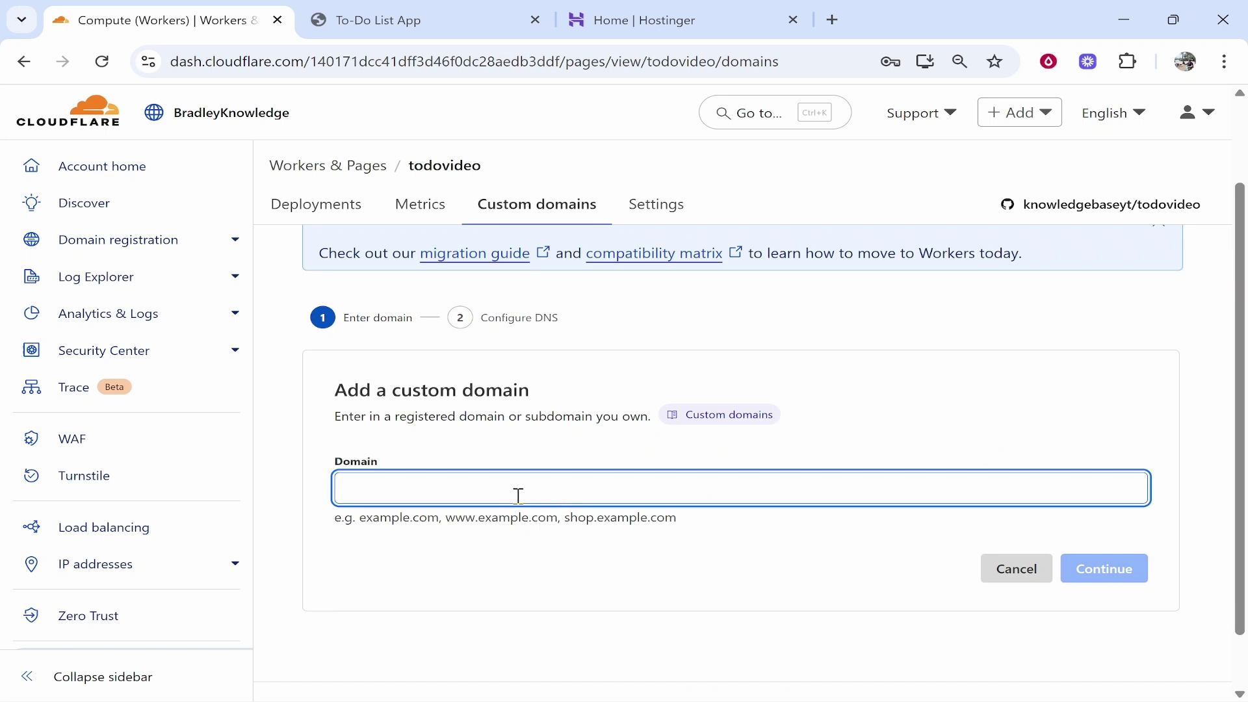
{"action": "left_click", "coordinate": [601, 17]}
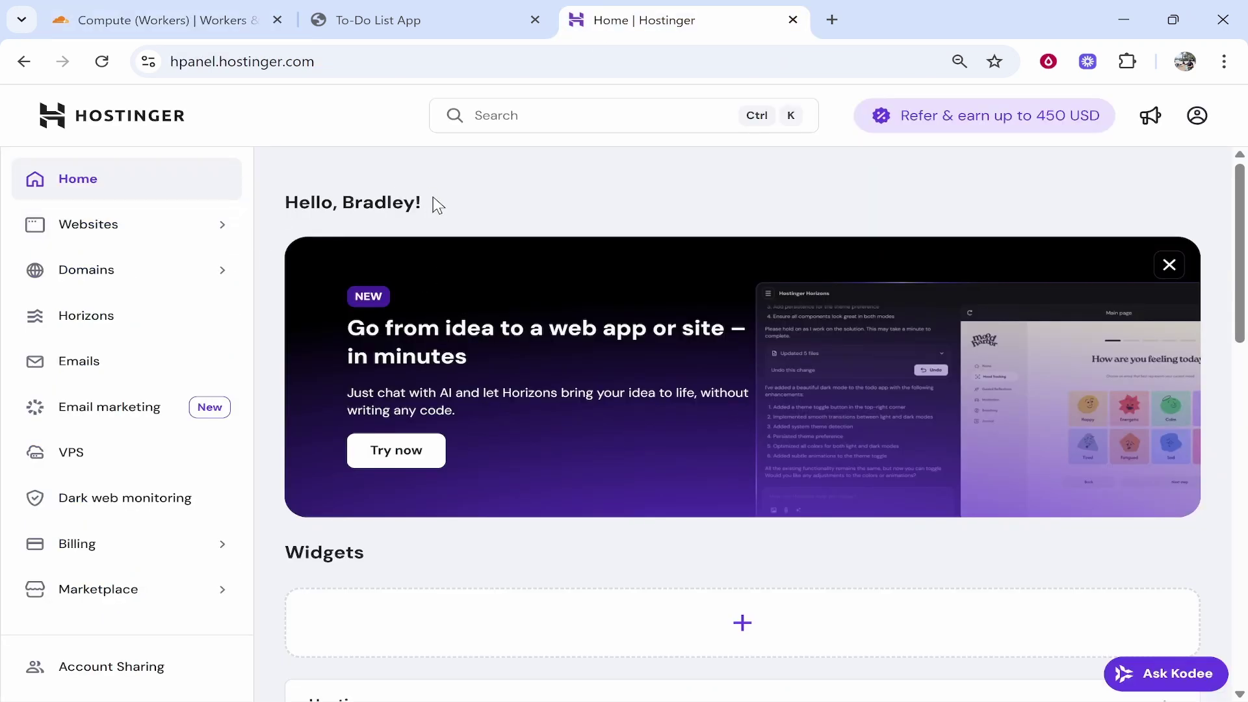
Step: Open knowledgebaseonline.com's Domain Overview in Hostinger and copy its domain name
{"action": "left_click", "coordinate": [98, 273]}
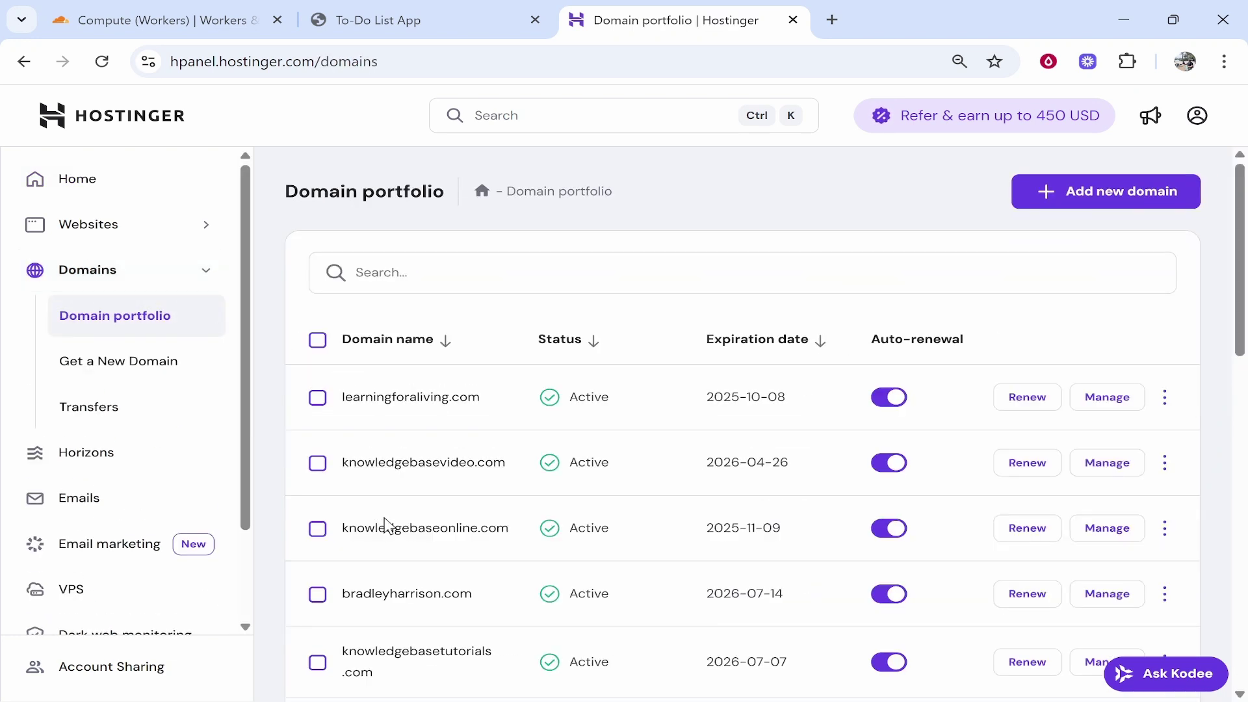
{"action": "left_click", "coordinate": [376, 533]}
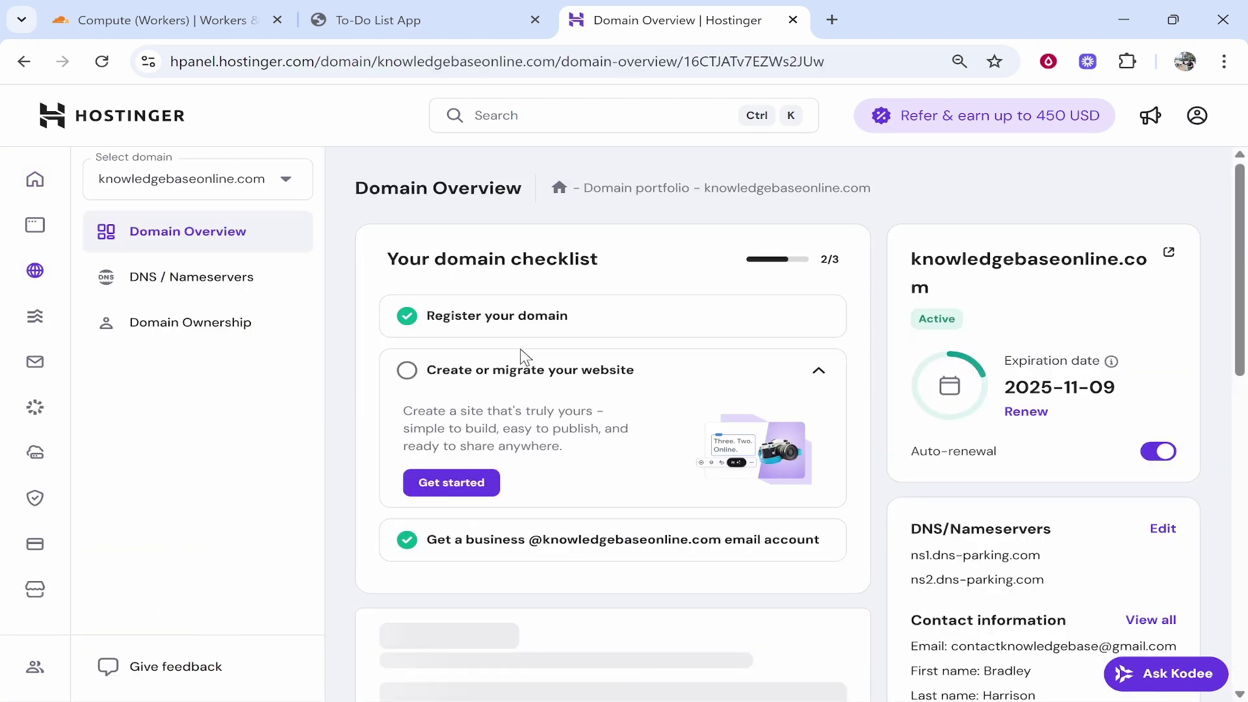
{"action": "left_click_drag", "start_coordinate": [902, 189], "coordinate": [704, 188]}
{"action": "key", "text": "ctrl+c"}
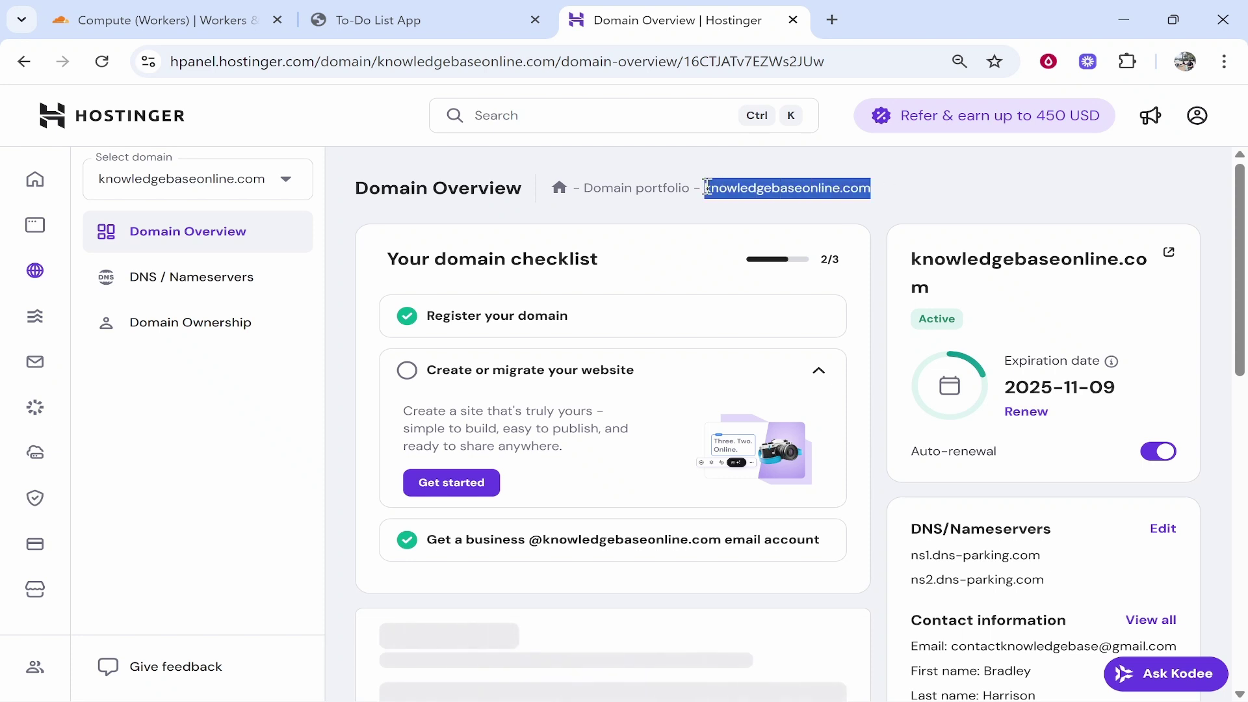
{"action": "left_click", "coordinate": [156, 20]}
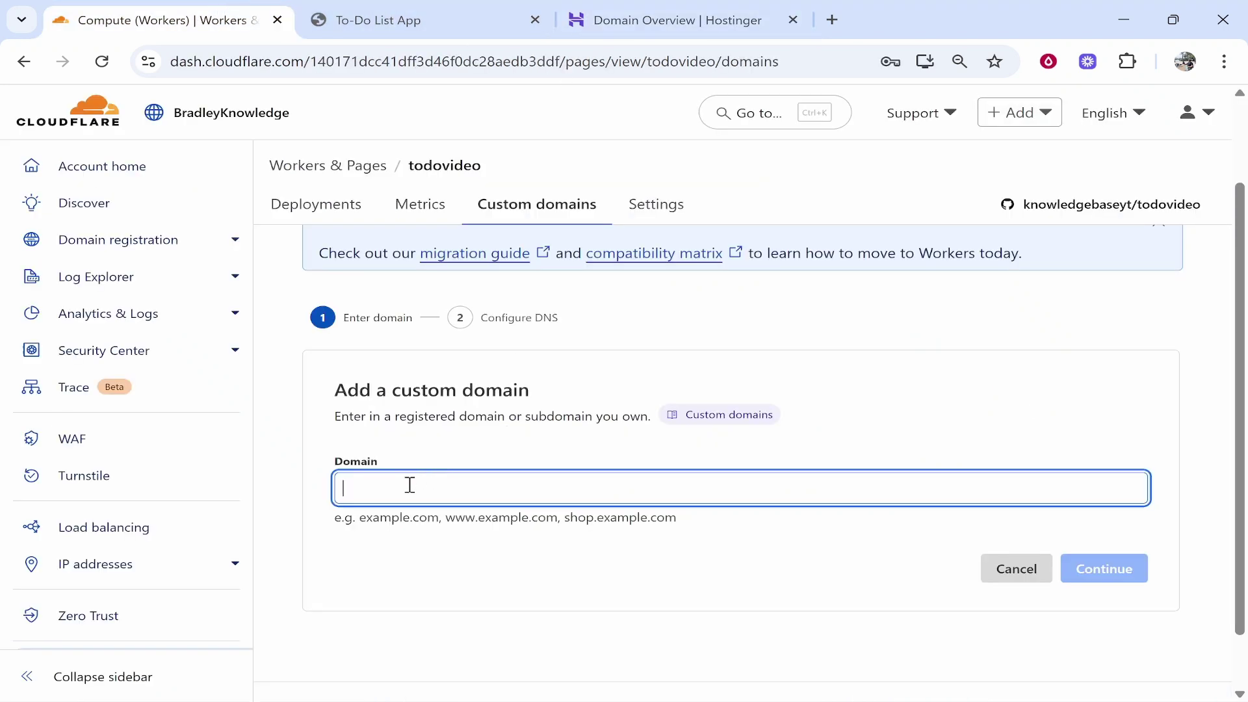
{"action": "type", "text": "w"}
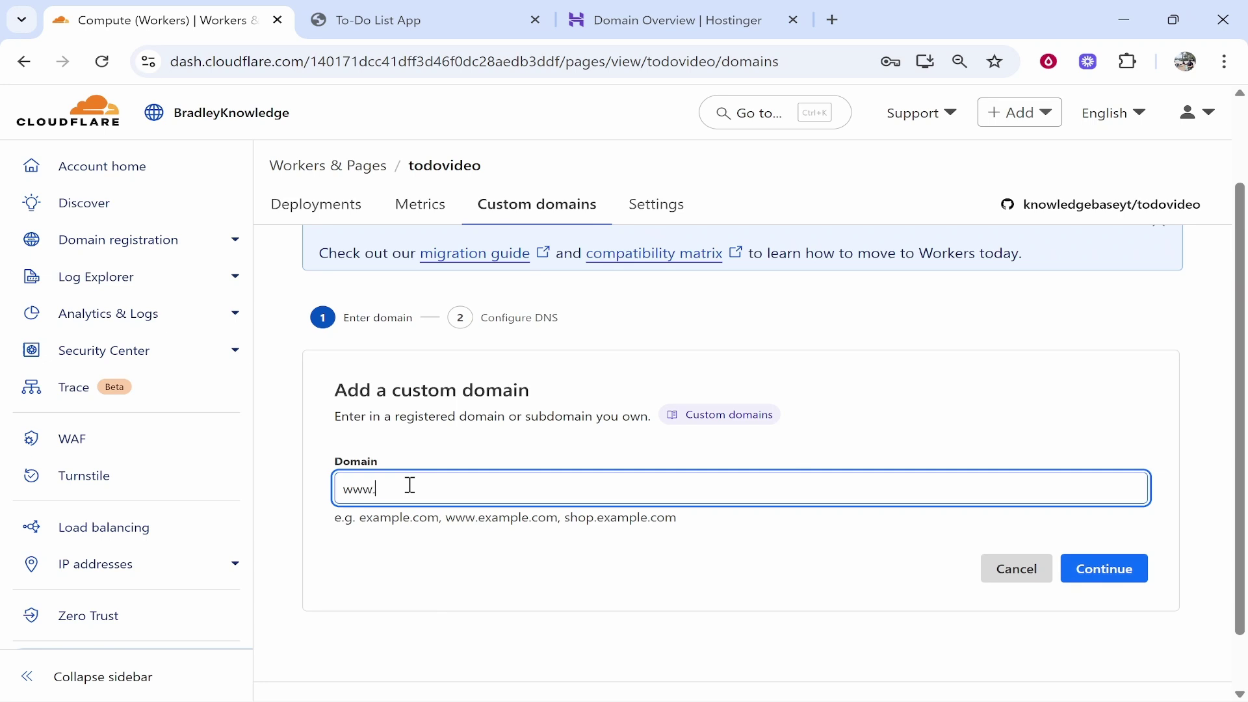
{"action": "type", "text": "ww."}
{"action": "key", "text": "ctrl+v"}
{"action": "left_click", "coordinate": [1103, 570]}
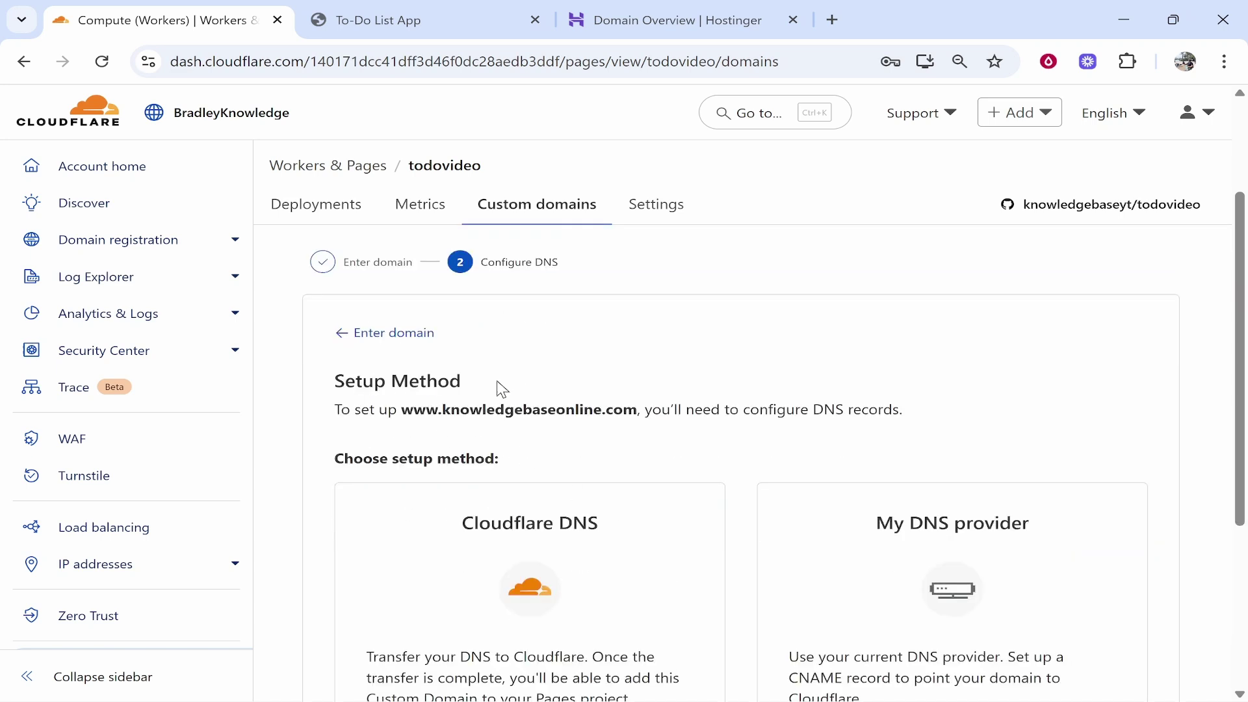
{"action": "scroll", "coordinate": [540, 461], "scroll_direction": "down", "scroll_amount": 3}
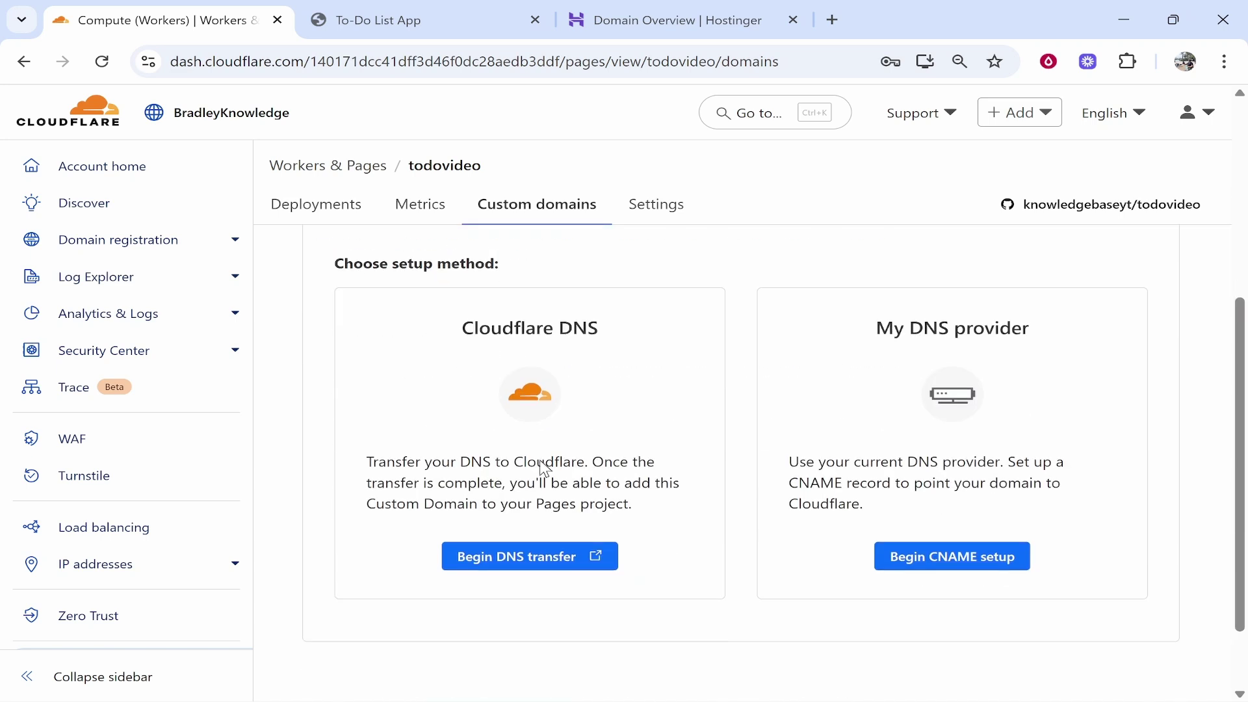
{"action": "scroll", "coordinate": [662, 507], "scroll_direction": "up", "scroll_amount": 2}
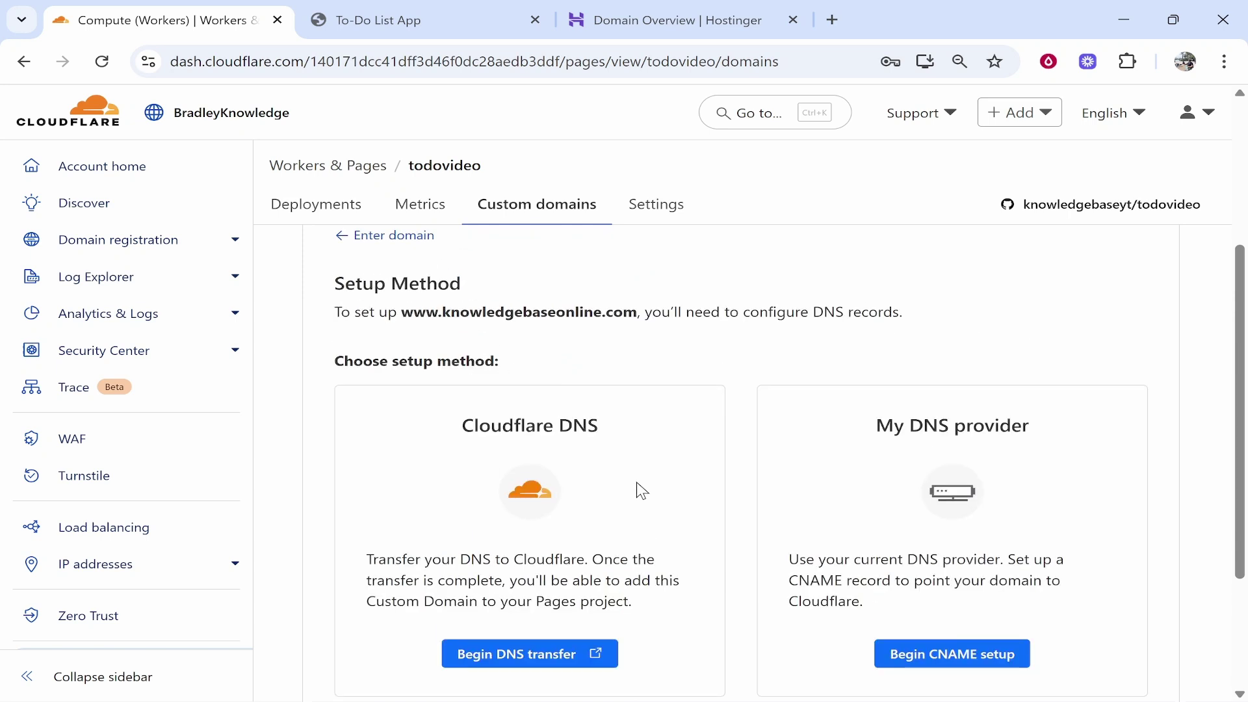
{"action": "left_click_drag", "start_coordinate": [604, 430], "coordinate": [436, 440]}
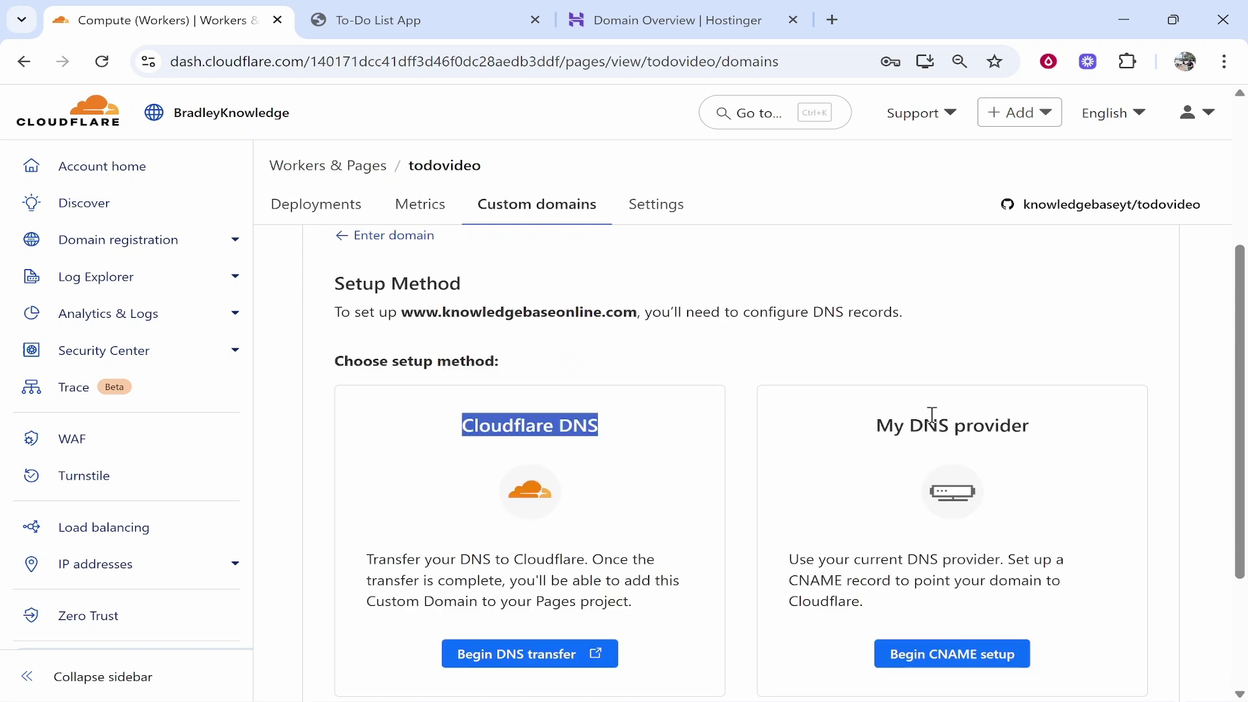
{"action": "left_click_drag", "start_coordinate": [1027, 429], "coordinate": [863, 432]}
{"action": "left_click", "coordinate": [808, 453]}
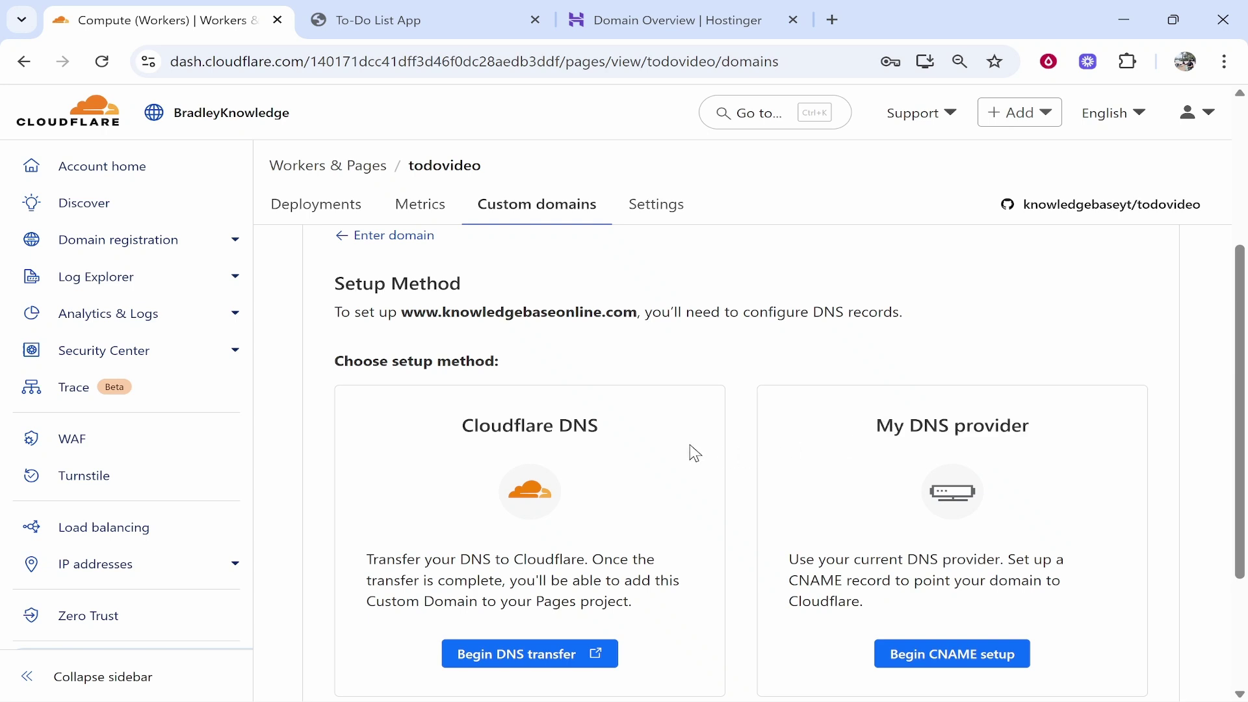
{"action": "scroll", "coordinate": [689, 448], "scroll_direction": "down", "scroll_amount": 1}
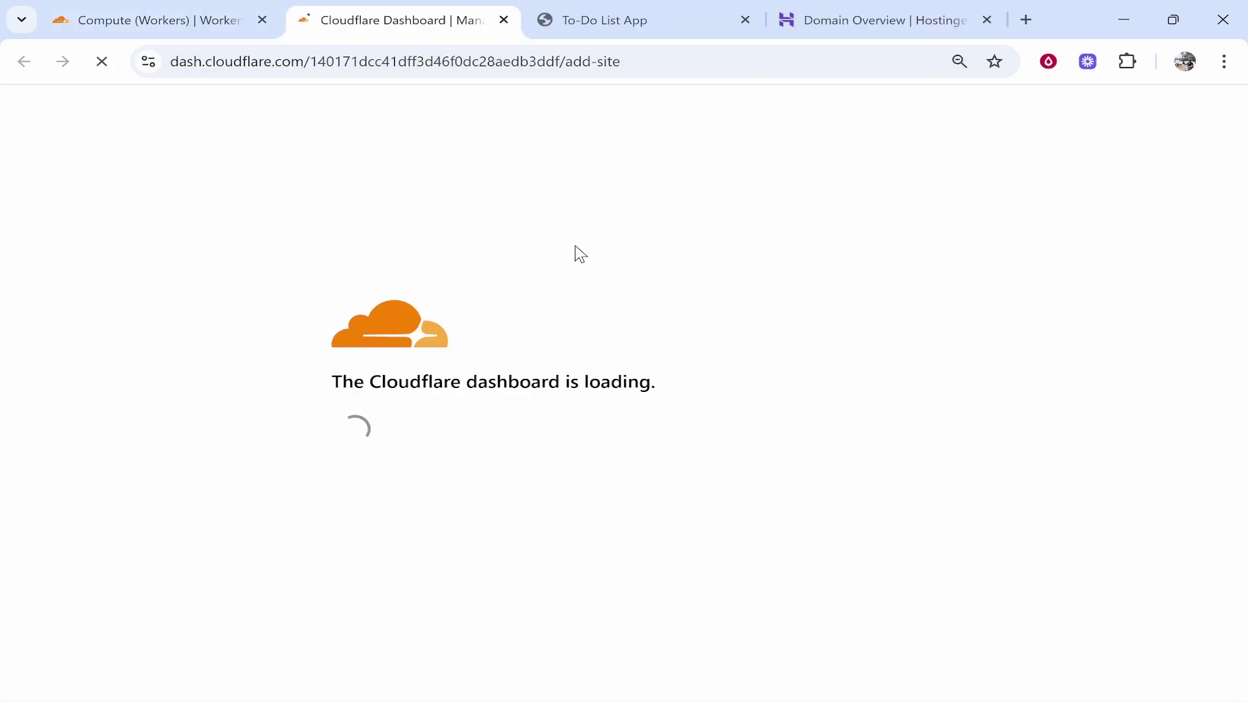
{"action": "left_click", "coordinate": [182, 16]}
{"action": "left_click", "coordinate": [502, 570]}
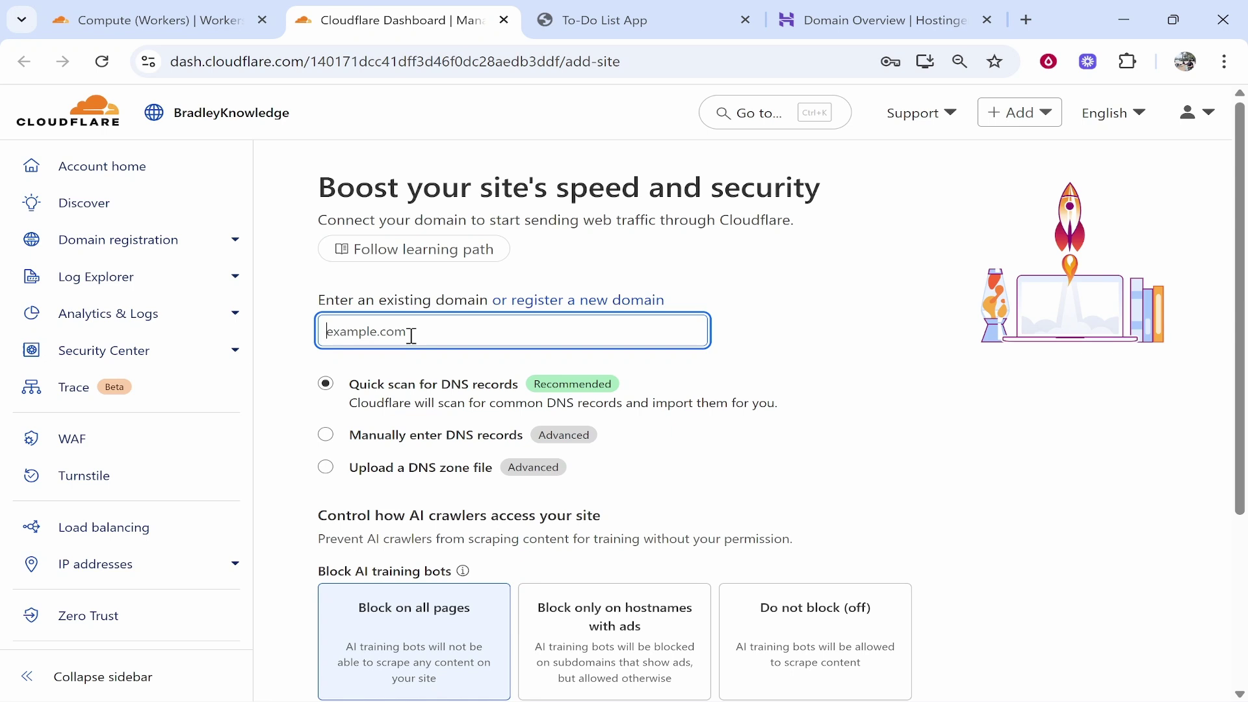
{"action": "type", "text": "www."}
{"action": "key", "text": "ctrl+v"}
{"action": "scroll", "coordinate": [364, 354], "scroll_direction": "down", "scroll_amount": 1}
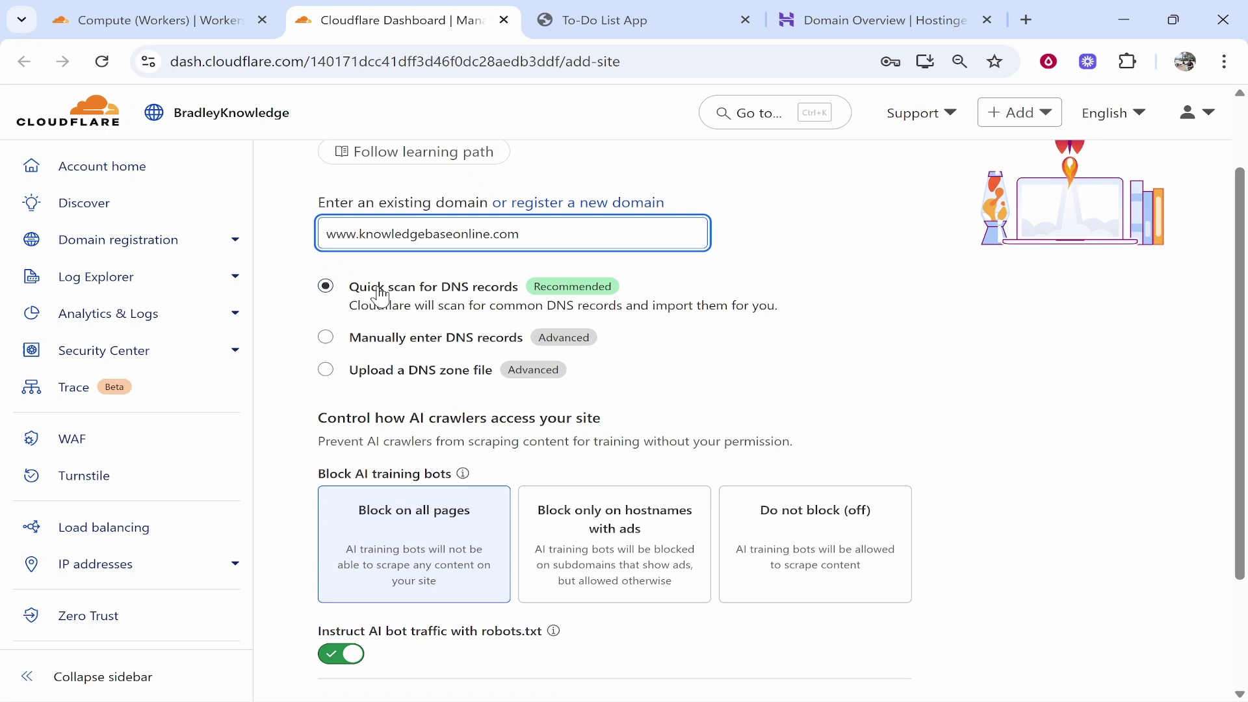
{"action": "scroll", "coordinate": [413, 422], "scroll_direction": "down", "scroll_amount": 1}
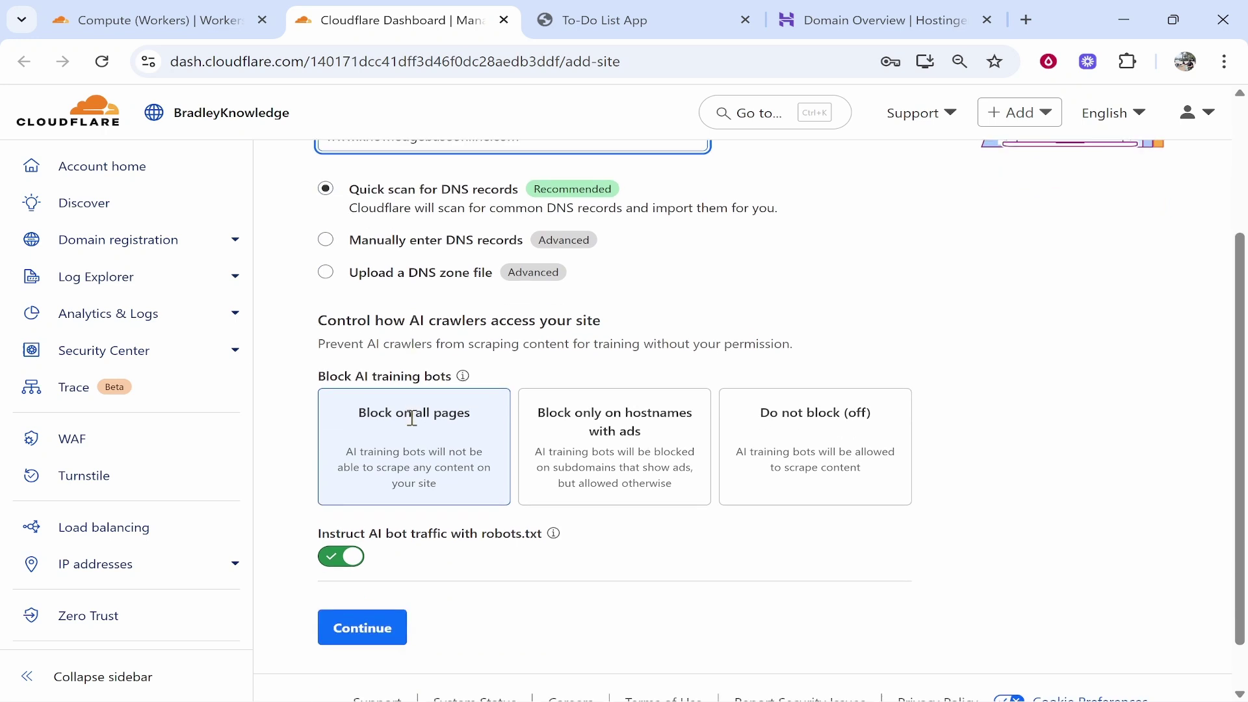
{"action": "left_click", "coordinate": [351, 630]}
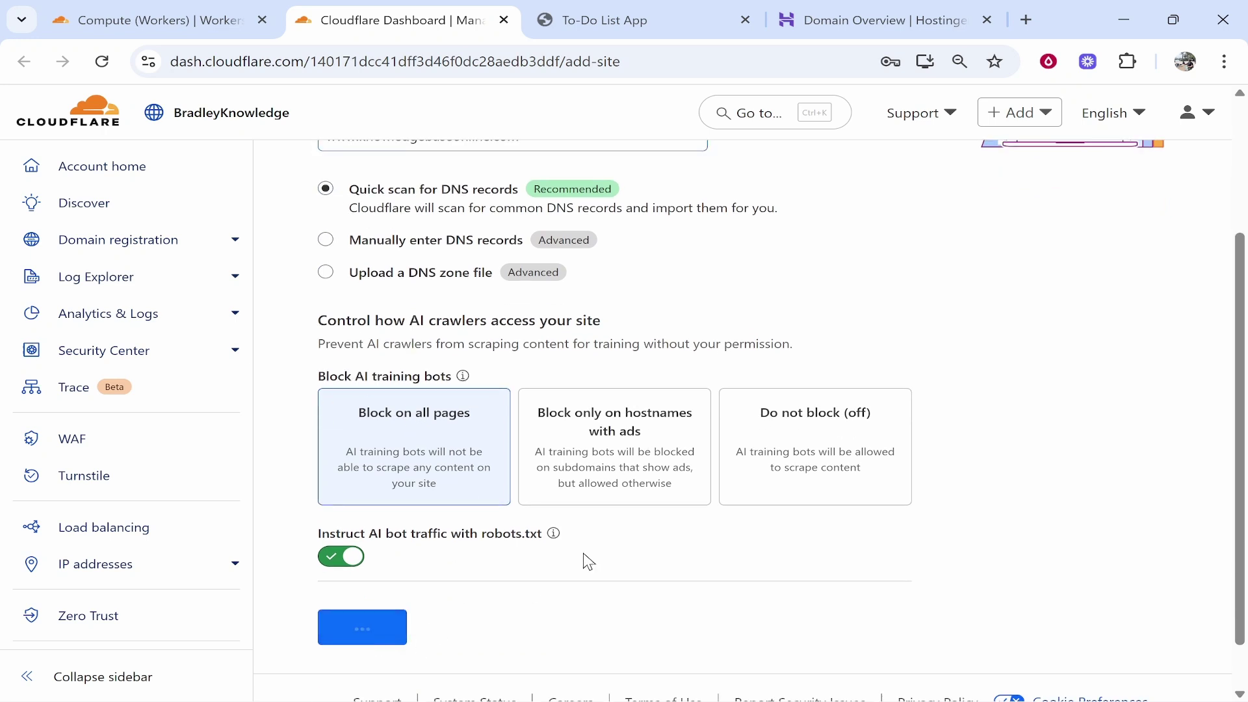
{"action": "scroll", "coordinate": [609, 423], "scroll_direction": "up", "scroll_amount": 3}
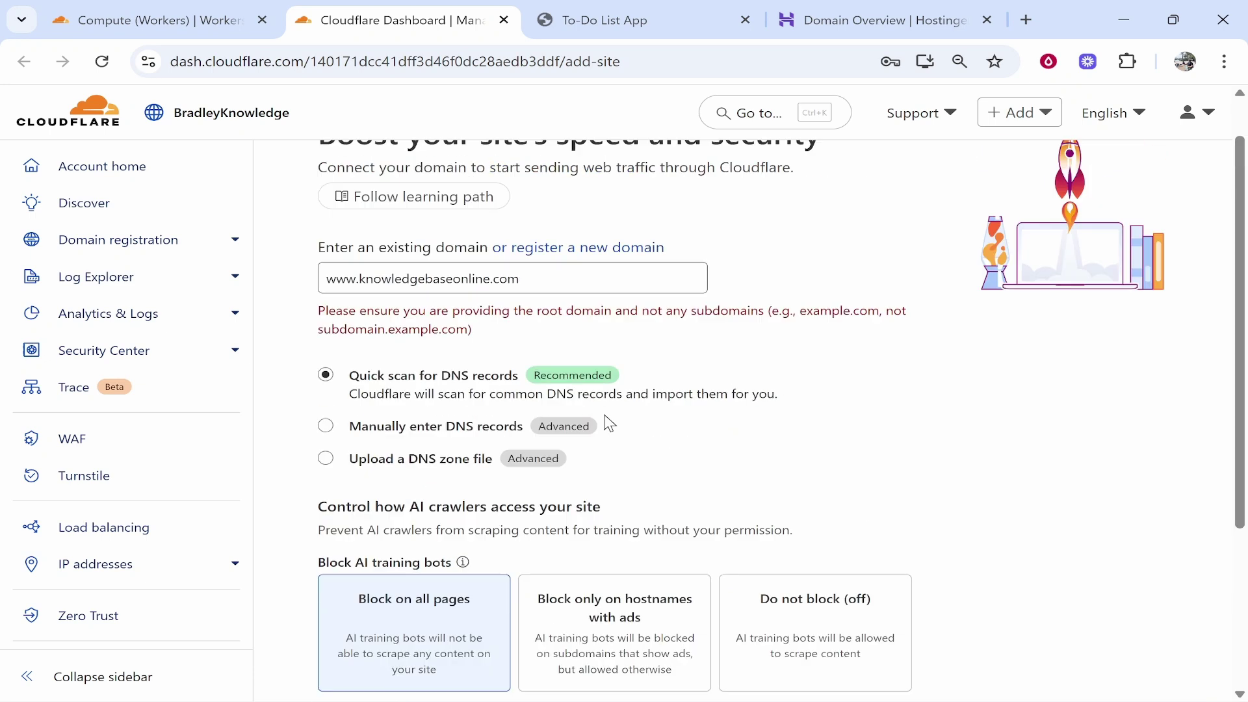
{"action": "left_click", "coordinate": [320, 329]}
{"action": "key", "text": "Delete"}
{"action": "key", "text": "Delete"}
{"action": "key", "text": "Delete"}
{"action": "key", "text": "Delete"}
{"action": "scroll", "coordinate": [366, 457], "scroll_direction": "down", "scroll_amount": 3}
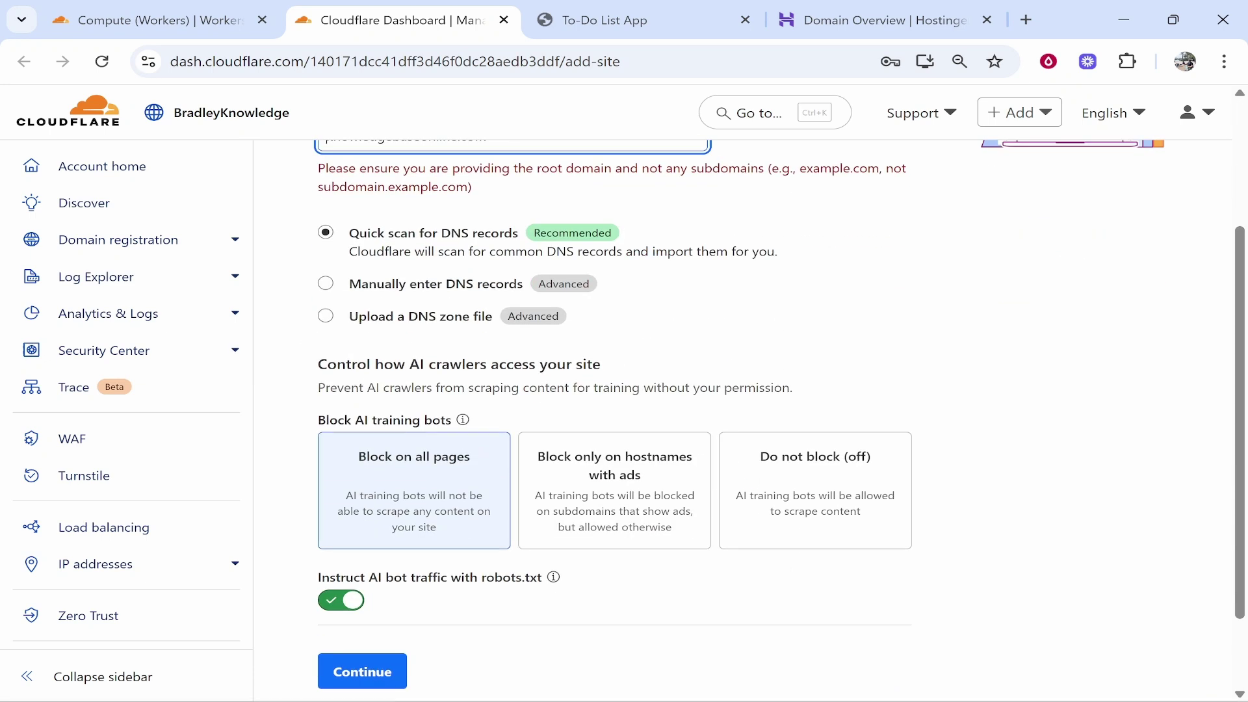
{"action": "scroll", "coordinate": [390, 434], "scroll_direction": "up", "scroll_amount": 2}
{"action": "scroll", "coordinate": [428, 346], "scroll_direction": "down", "scroll_amount": 3}
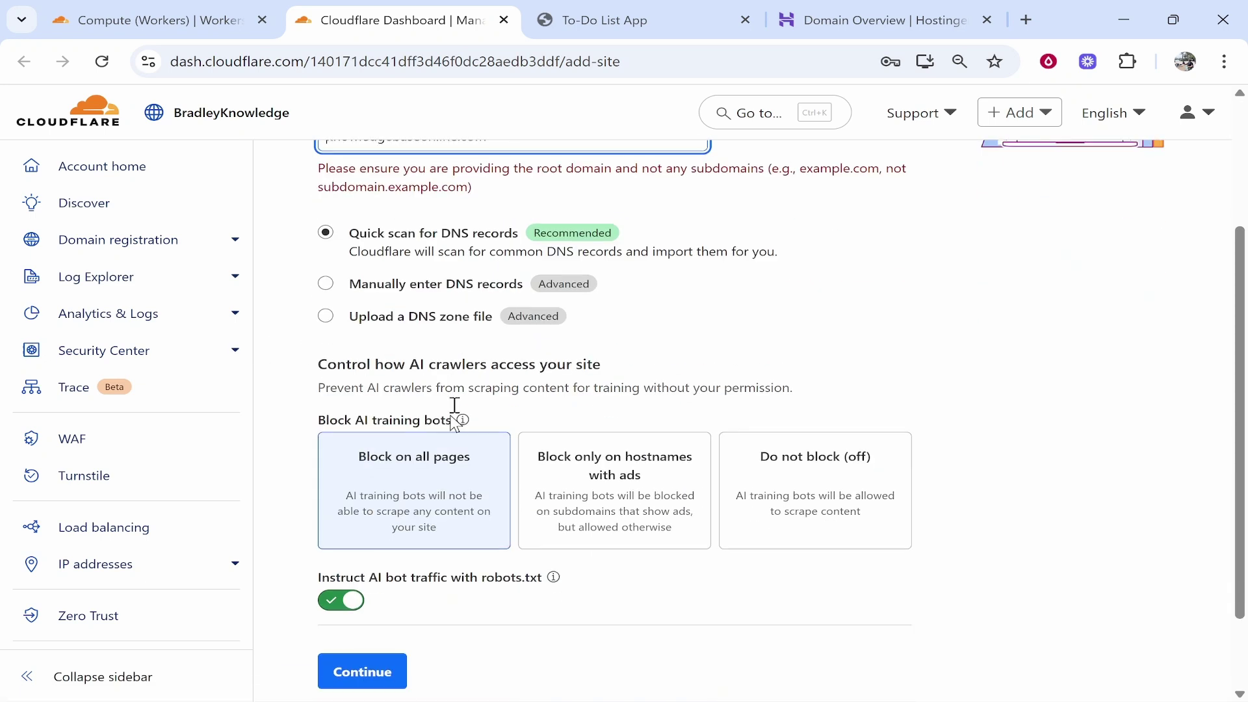
{"action": "left_click", "coordinate": [362, 672]}
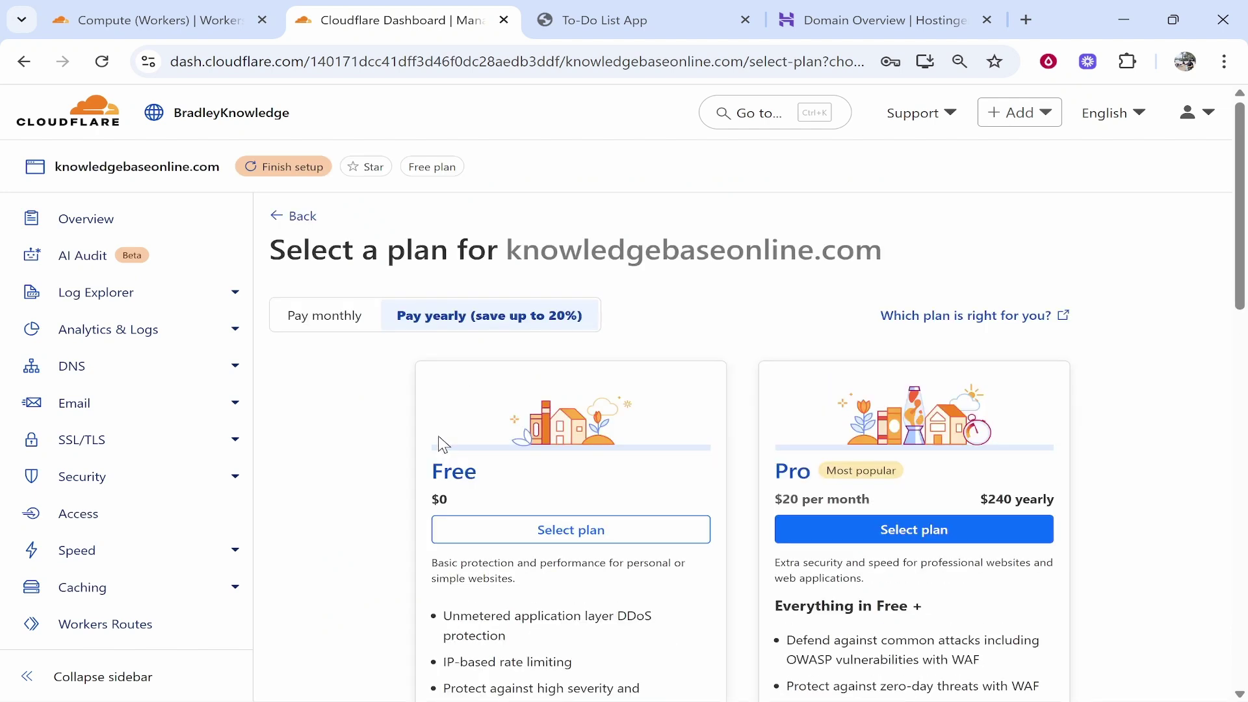
Step: Choose the Free plan for knowledgebaseonline.com and read the DNS scan warning
{"action": "double_click", "coordinate": [486, 480]}
{"action": "left_click", "coordinate": [553, 537]}
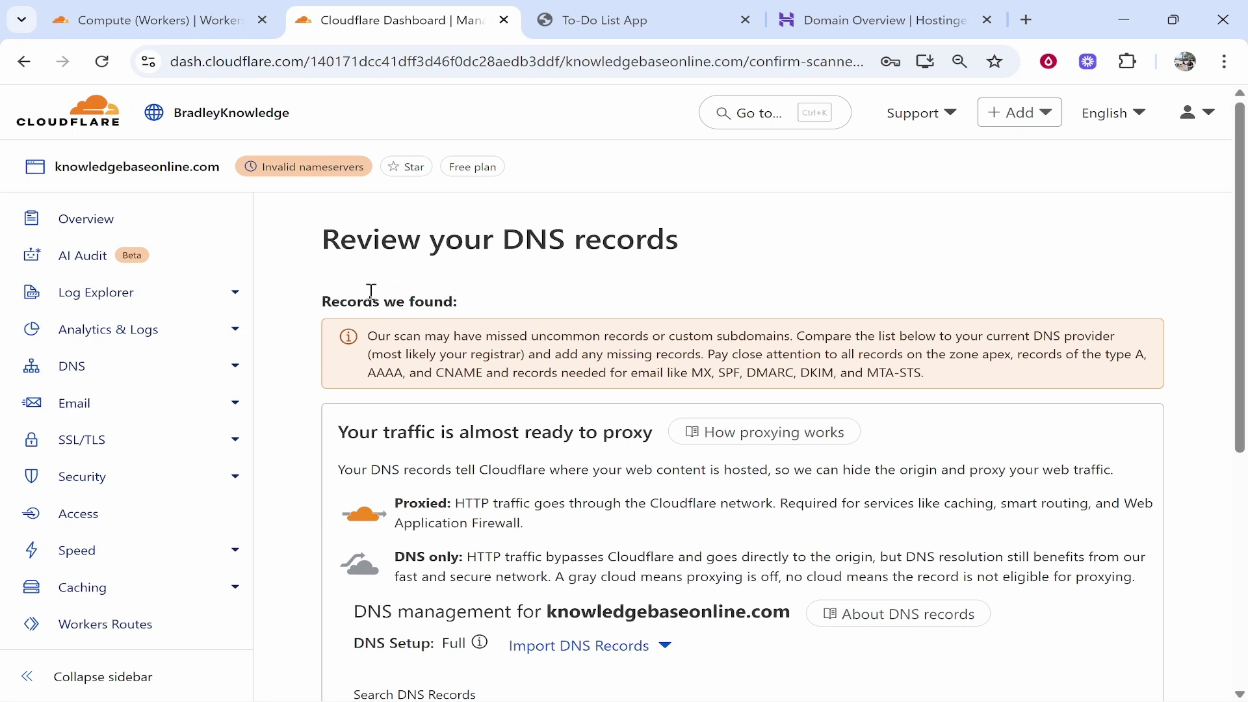
{"action": "scroll", "coordinate": [390, 312], "scroll_direction": "down", "scroll_amount": 6}
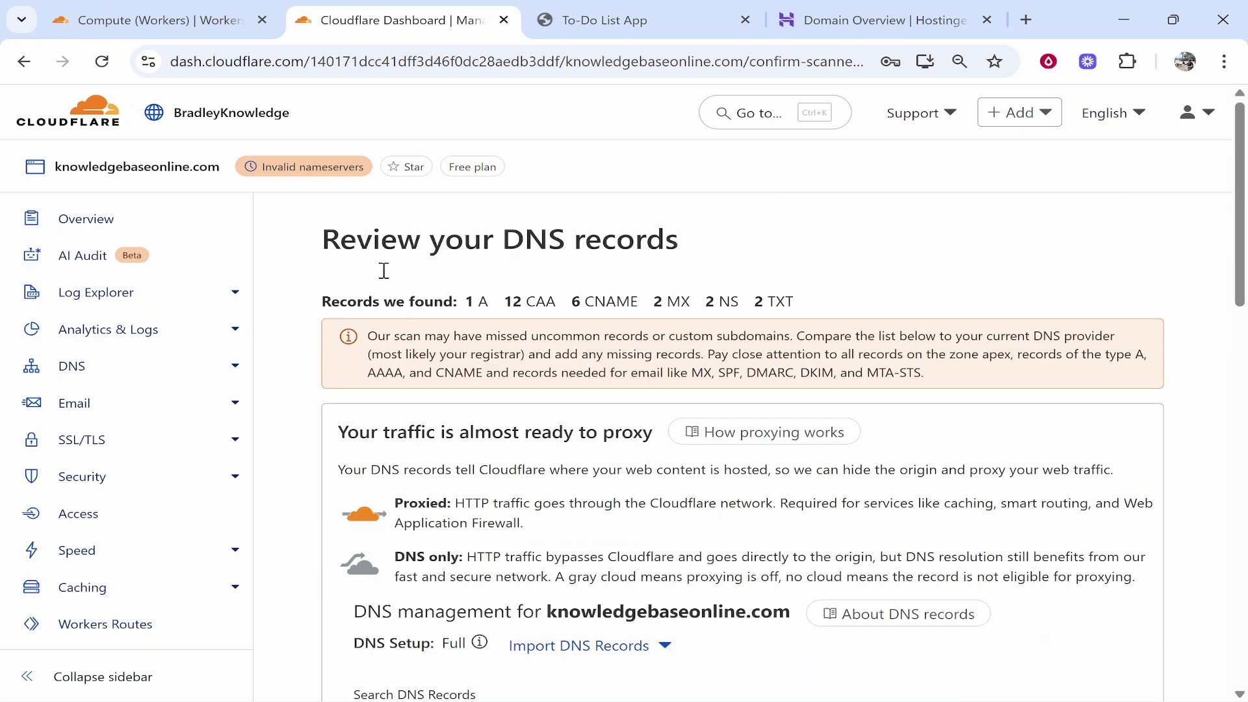
{"action": "triple_click", "coordinate": [813, 351]}
{"action": "left_click", "coordinate": [821, 341]}
{"action": "left_click_drag", "start_coordinate": [721, 353], "coordinate": [784, 354]}
{"action": "left_click", "coordinate": [680, 361]}
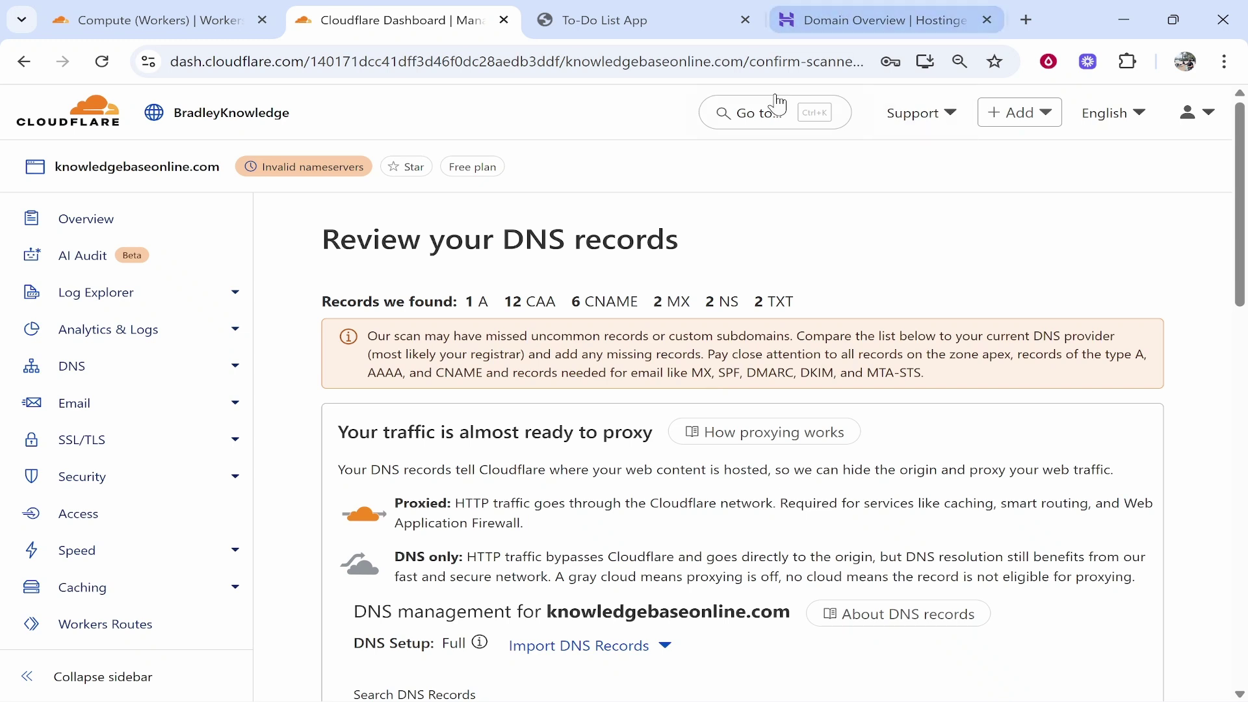
Step: Review the scanned DNS records: 1 A, 12 CAA, 6 CNAME, 2 MX, 2 NS, 2 TXT
{"action": "left_click", "coordinate": [858, 20]}
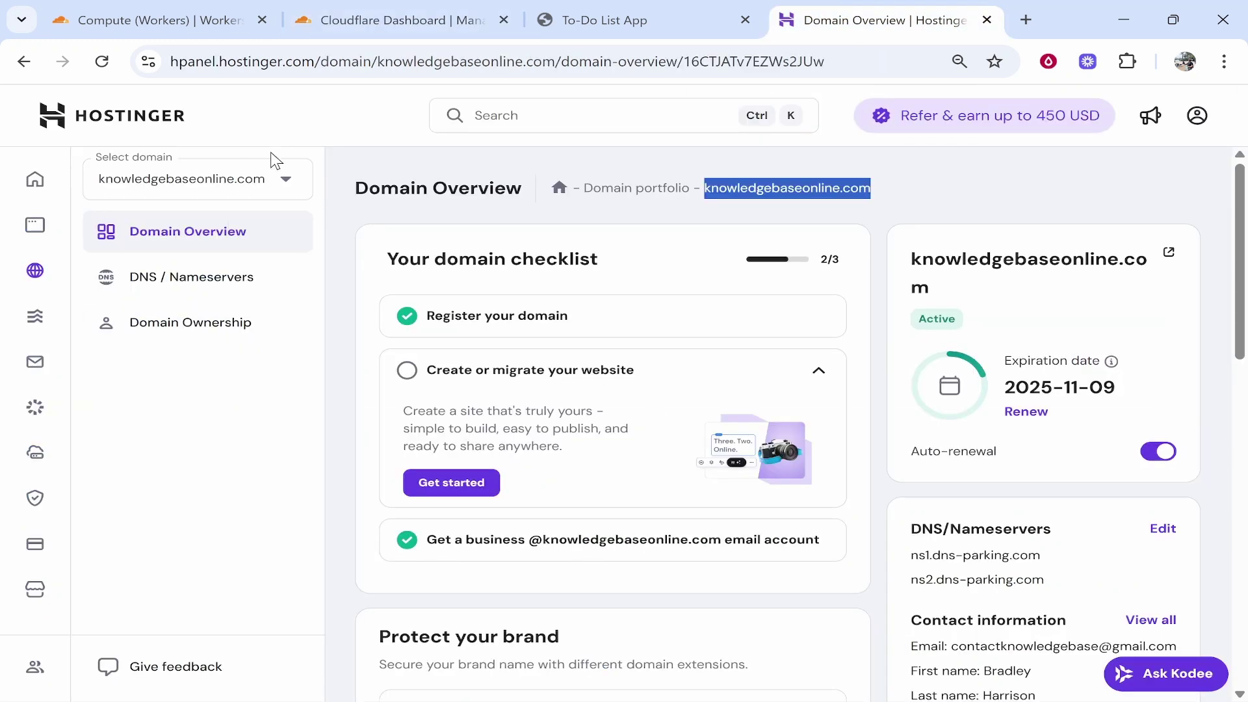
{"action": "left_click", "coordinate": [390, 18]}
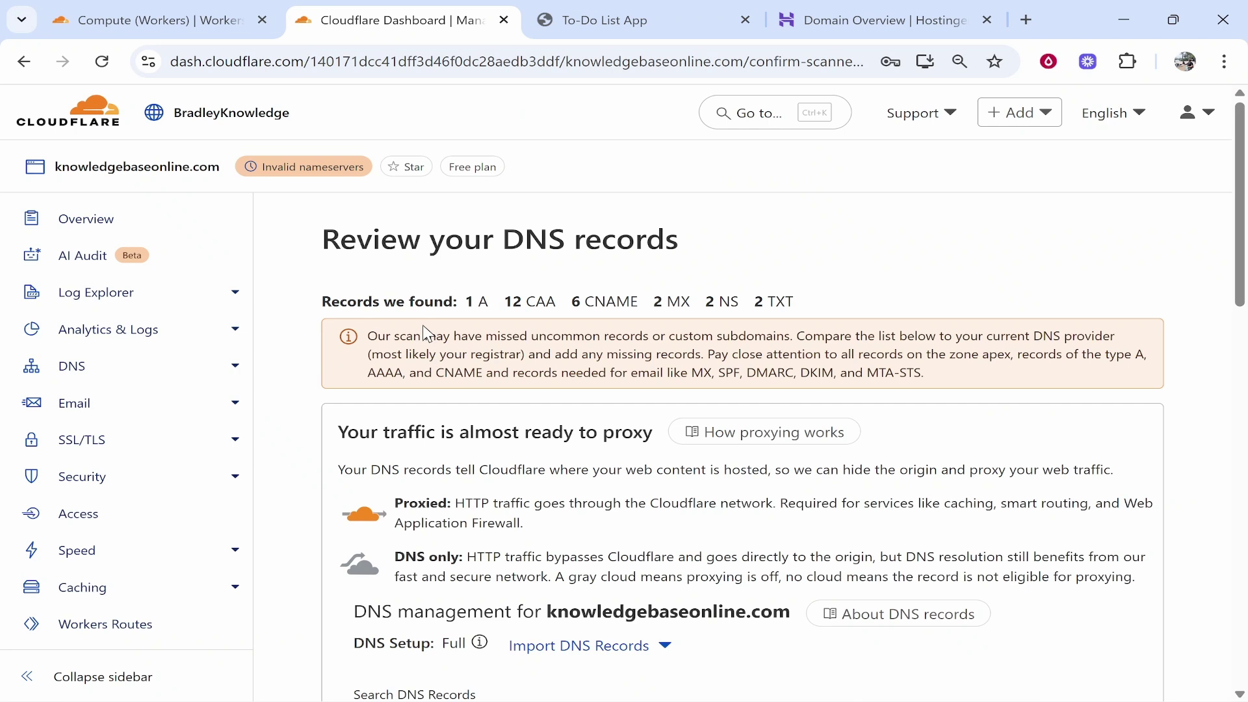
{"action": "scroll", "coordinate": [474, 348], "scroll_direction": "down", "scroll_amount": 2}
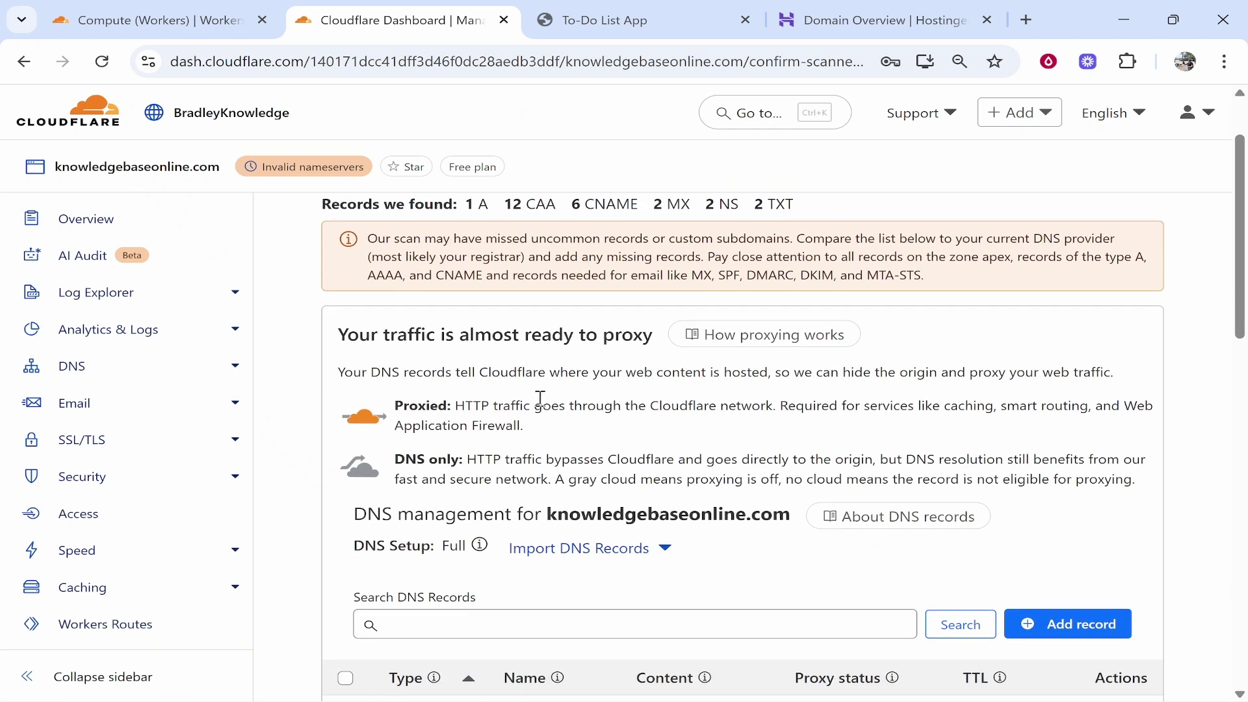
{"action": "scroll", "coordinate": [540, 398], "scroll_direction": "down", "scroll_amount": 4}
{"action": "scroll", "coordinate": [589, 507], "scroll_direction": "up", "scroll_amount": 6}
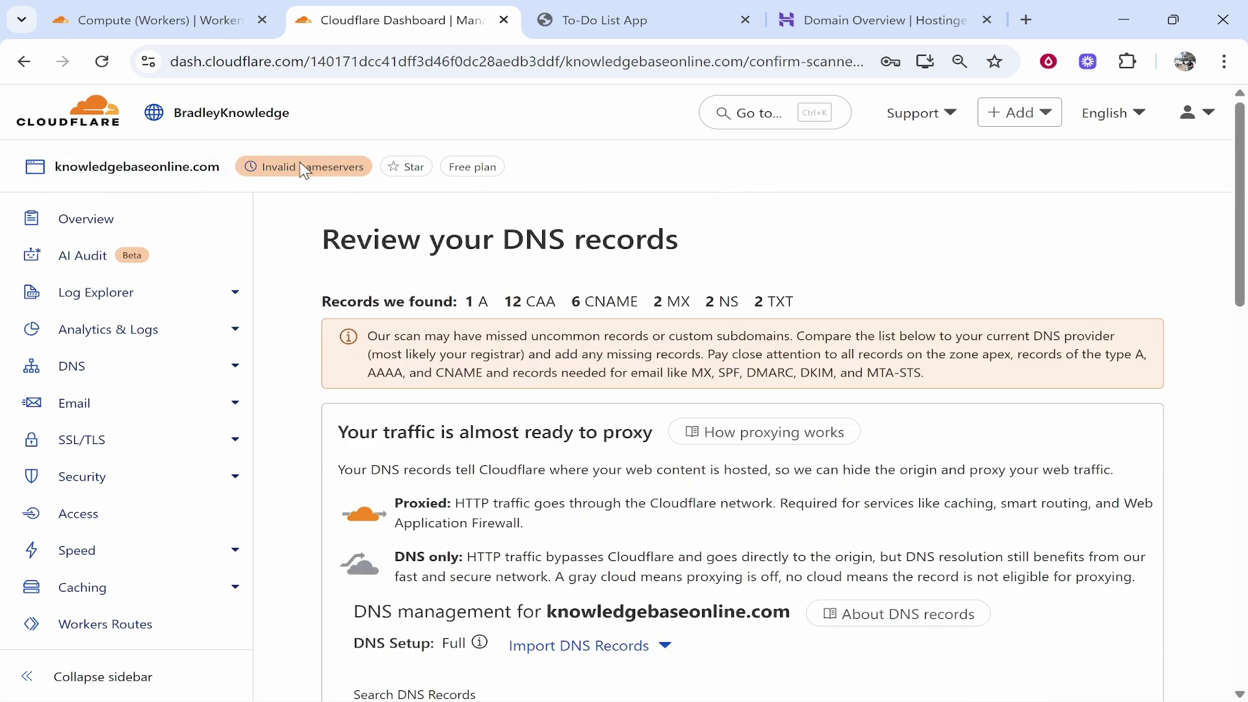
{"action": "mouse_move", "coordinate": [333, 165]}
{"action": "left_click_drag", "start_coordinate": [336, 231], "coordinate": [260, 234]}
Step: Open knowledgebaseonline.com's Cloudflare Overview and read the nameserver update steps, including turning off DNSSEC
{"action": "left_click", "coordinate": [310, 245]}
{"action": "left_click", "coordinate": [98, 177]}
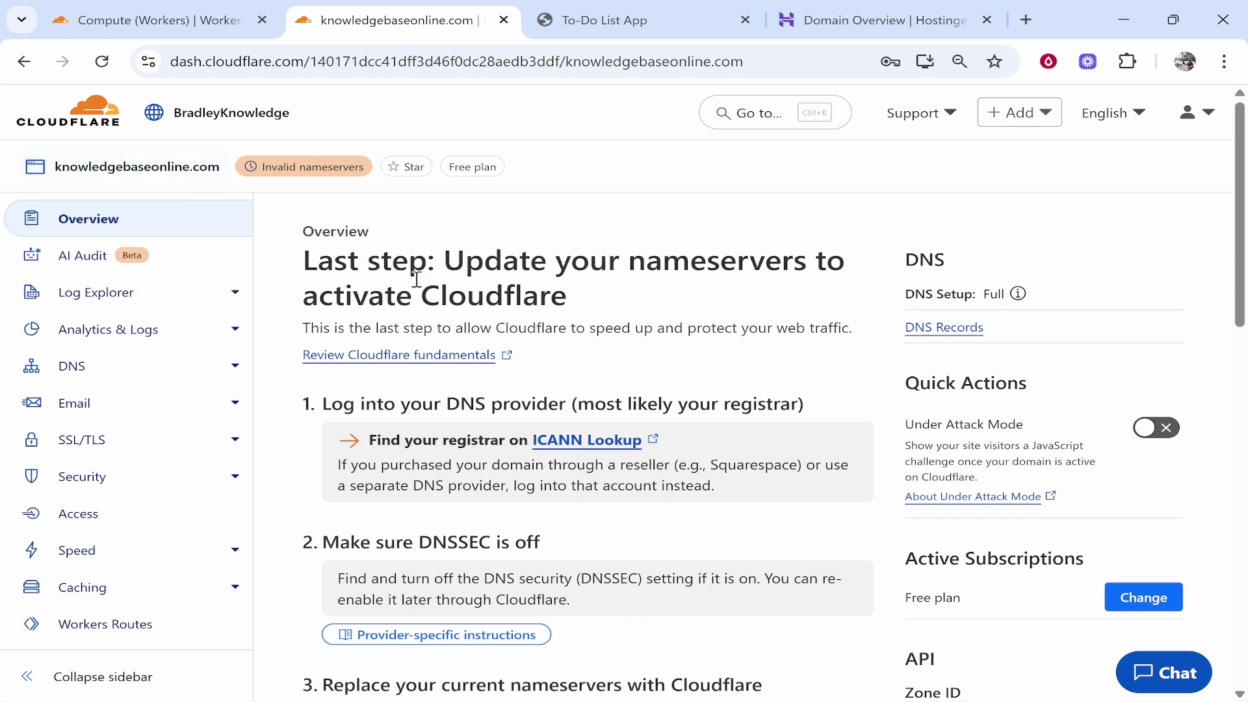
{"action": "scroll", "coordinate": [343, 301], "scroll_direction": "down", "scroll_amount": 2}
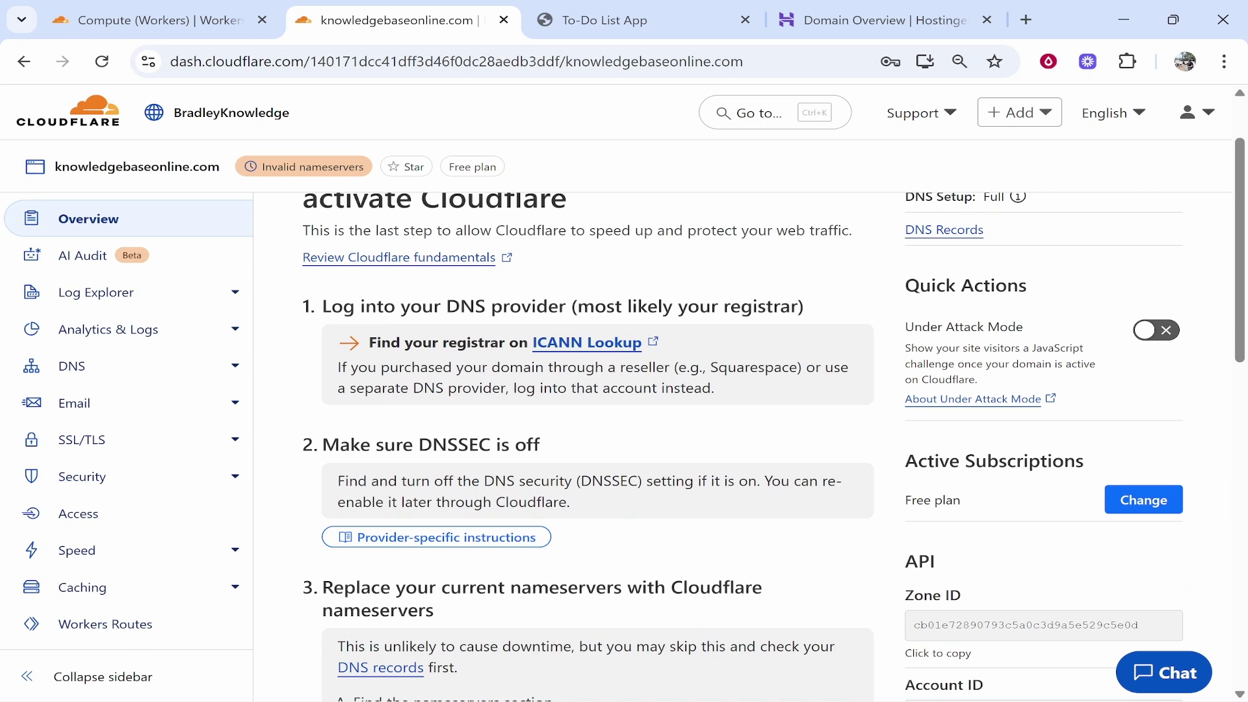
{"action": "left_click_drag", "start_coordinate": [323, 306], "coordinate": [566, 306]}
{"action": "left_click", "coordinate": [571, 306]}
{"action": "left_click", "coordinate": [871, 20]}
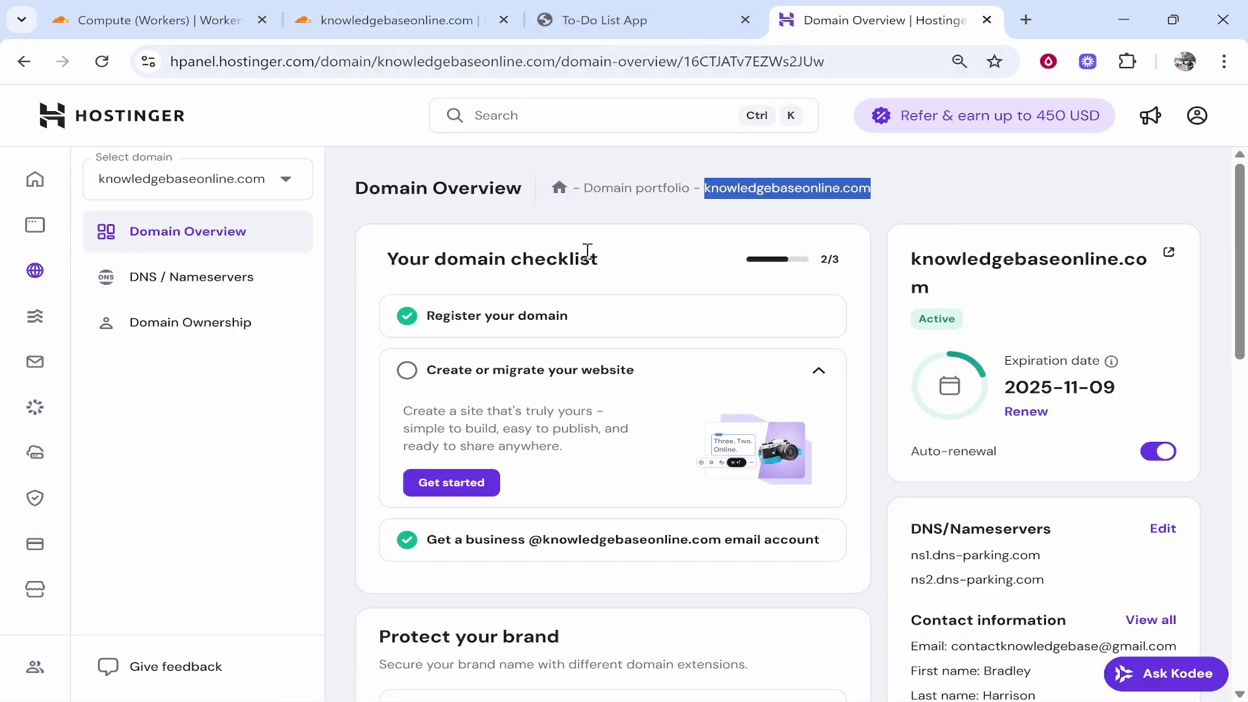
{"action": "key", "text": "ctrl+2"}
{"action": "left_click_drag", "start_coordinate": [418, 545], "coordinate": [498, 545]}
{"action": "left_click", "coordinate": [498, 544]}
Step: Confirm in Hostinger that knowledgebaseonline.com's DNSSEC list shows Nothing found
{"action": "left_click", "coordinate": [838, 15]}
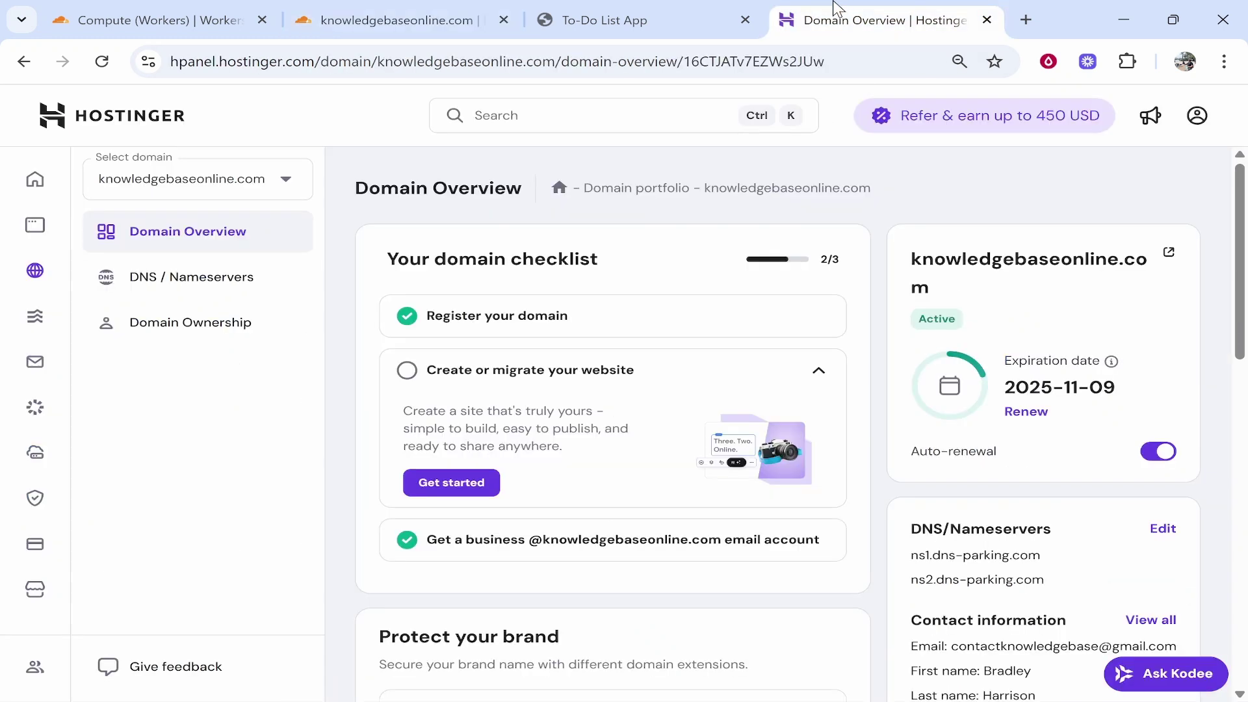
{"action": "left_click", "coordinate": [170, 278]}
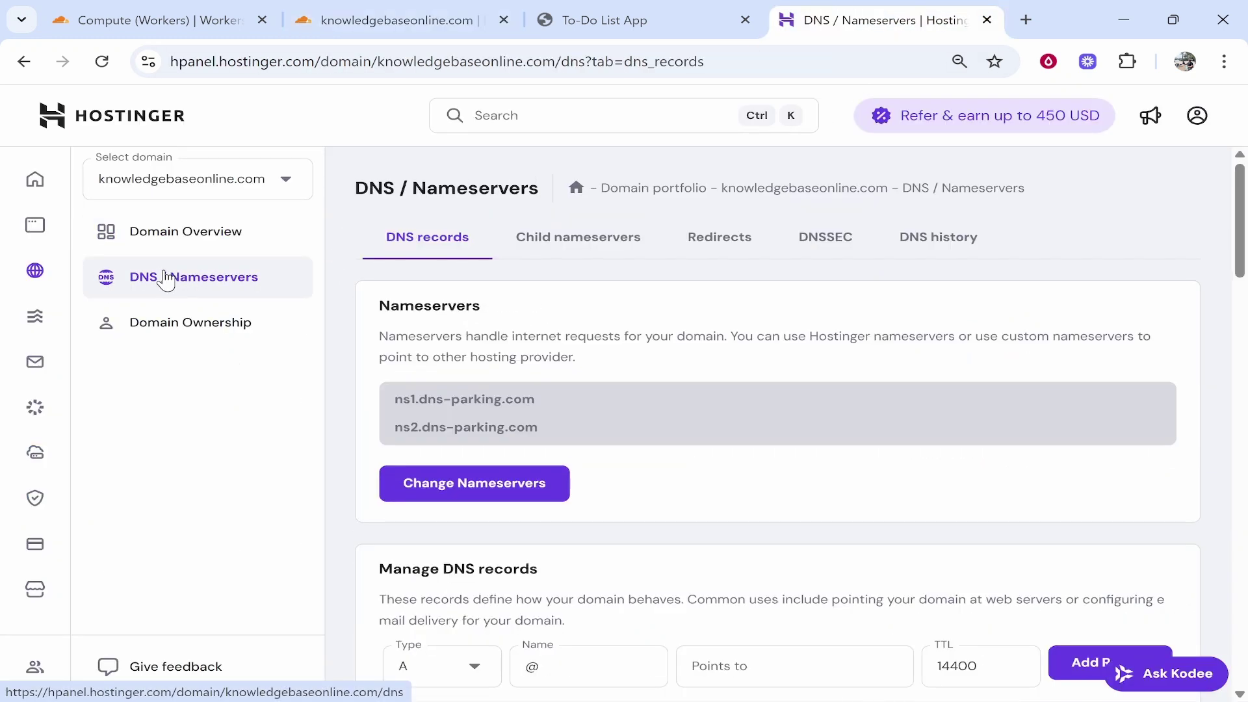
{"action": "left_click", "coordinate": [830, 244]}
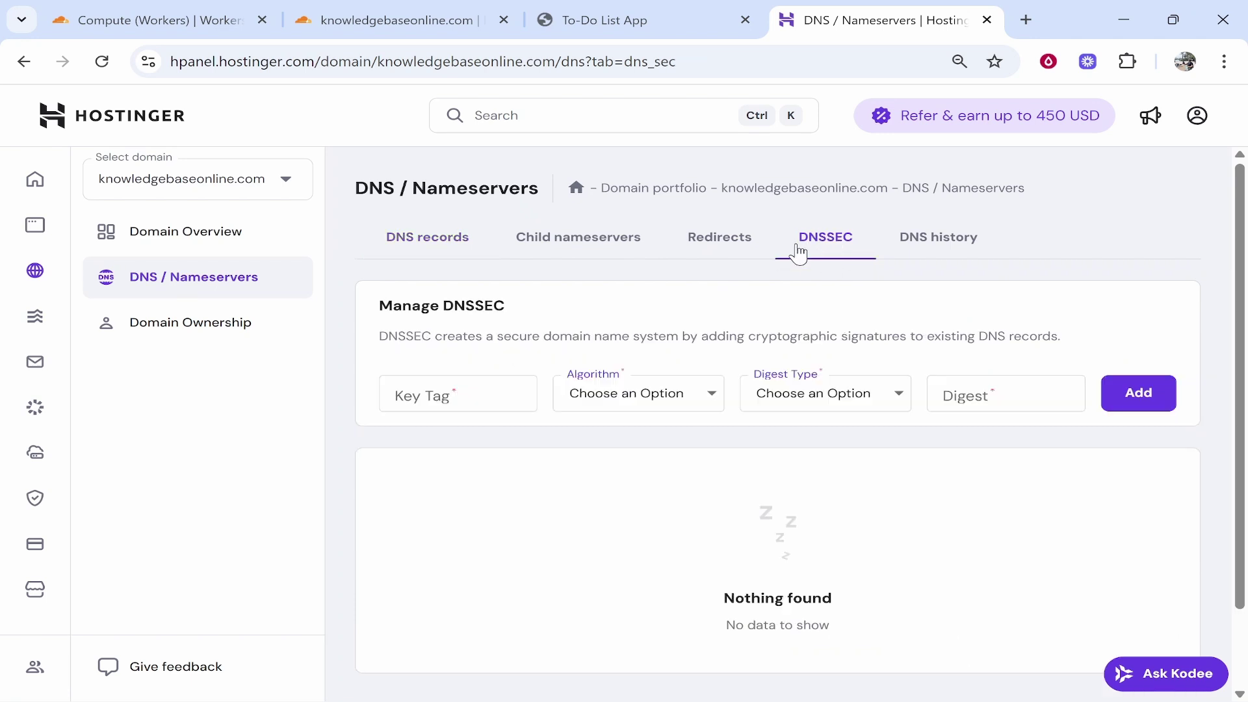
{"action": "left_click_drag", "start_coordinate": [884, 620], "coordinate": [696, 572]}
{"action": "left_click", "coordinate": [699, 571]}
{"action": "left_click_drag", "start_coordinate": [883, 633], "coordinate": [715, 593]}
{"action": "left_click", "coordinate": [715, 594]}
Step: Copy the first Cloudflare nameserver, arvind.ns.cloudflare.com, from the domain's Overview
{"action": "left_click", "coordinate": [221, 20]}
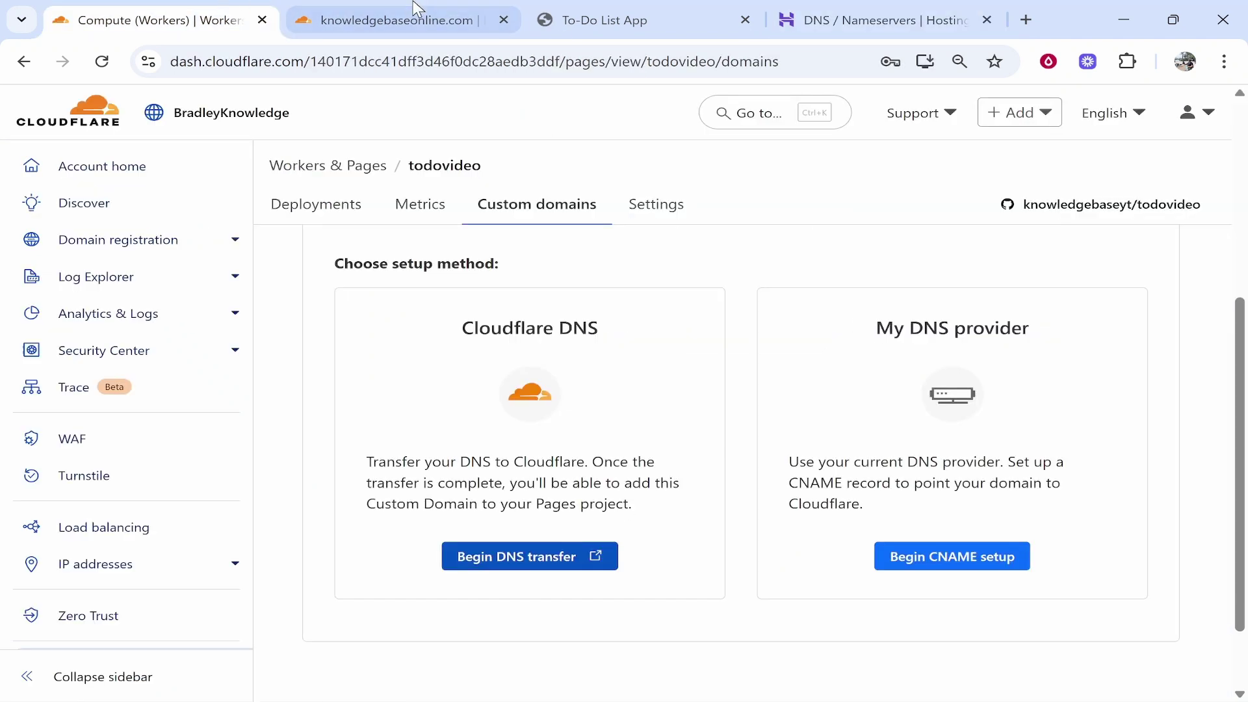
{"action": "left_click", "coordinate": [345, 19]}
{"action": "scroll", "coordinate": [510, 518], "scroll_direction": "down", "scroll_amount": 6}
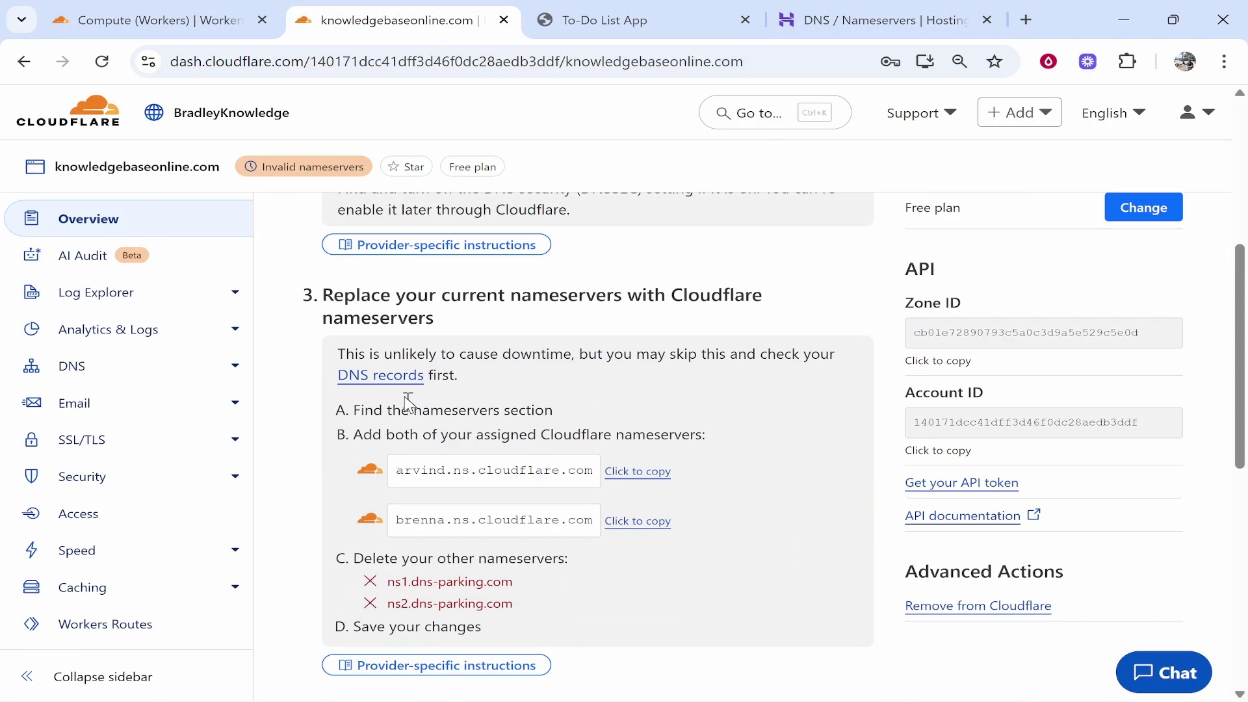
{"action": "left_click_drag", "start_coordinate": [319, 300], "coordinate": [775, 296]}
{"action": "left_click", "coordinate": [747, 293]}
{"action": "left_click_drag", "start_coordinate": [668, 296], "coordinate": [446, 315]}
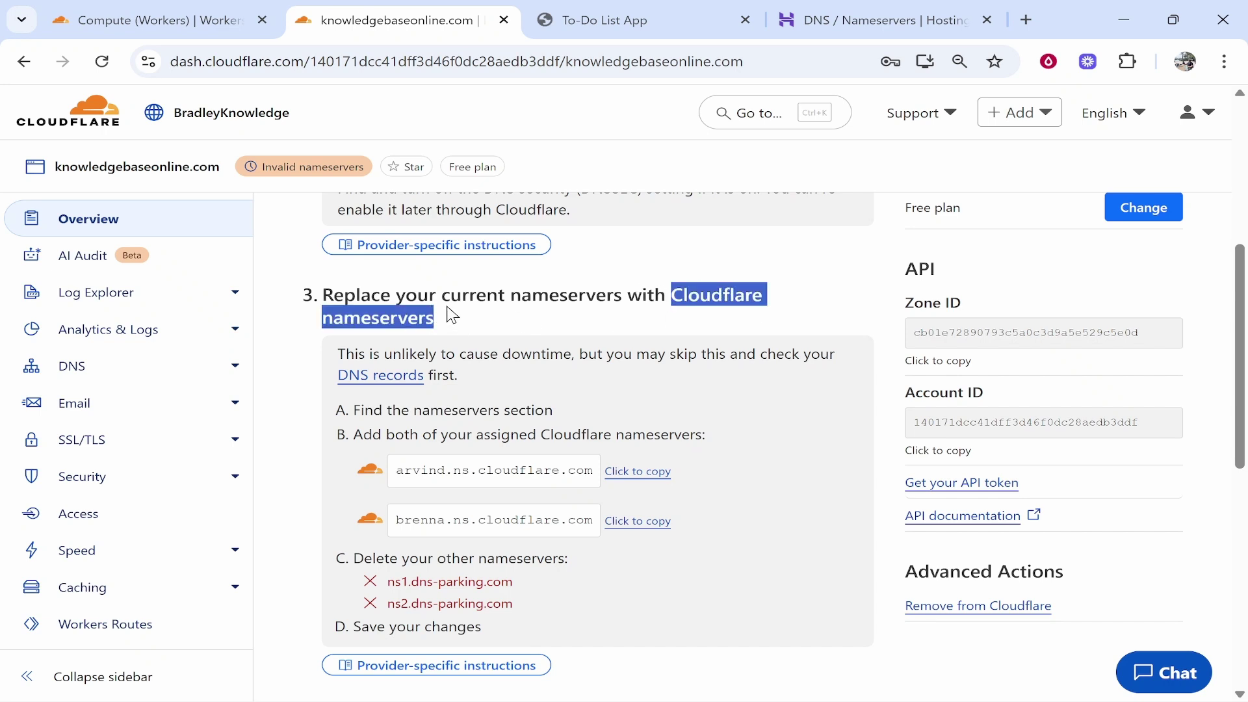
{"action": "left_click", "coordinate": [449, 314]}
{"action": "scroll", "coordinate": [738, 434], "scroll_direction": "down", "scroll_amount": 2}
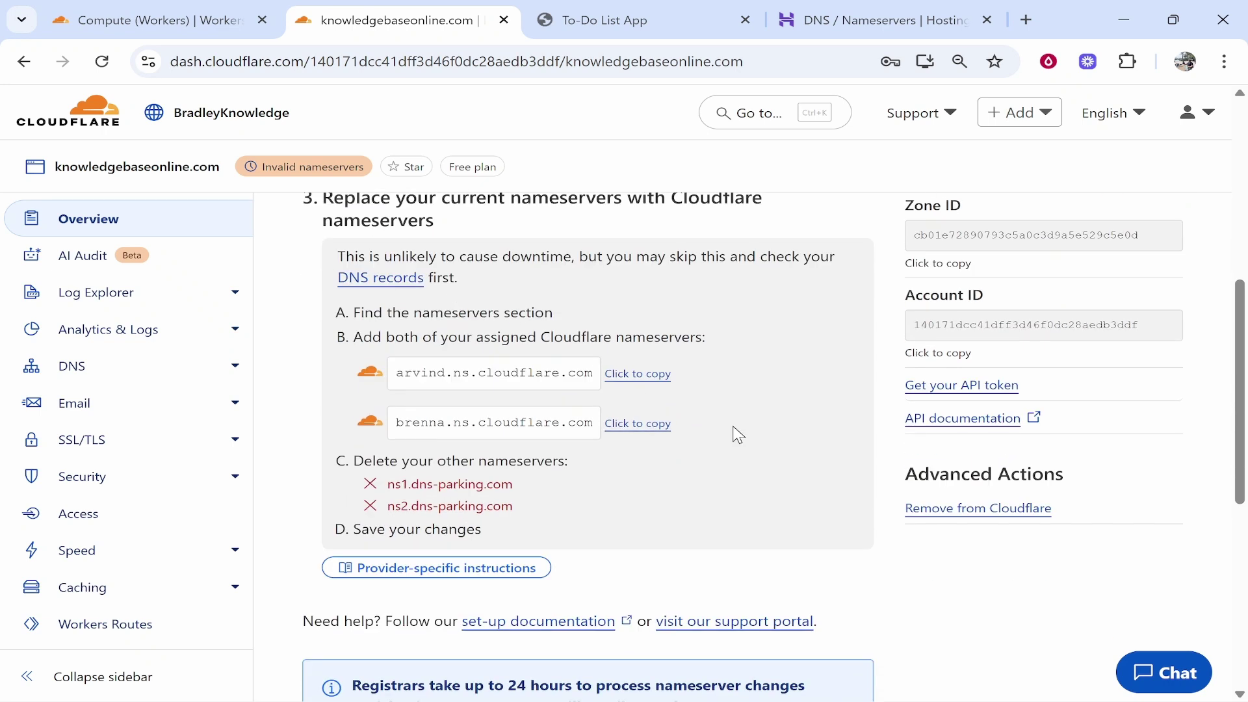
{"action": "left_click", "coordinate": [632, 378]}
Step: Open Hostinger's DNS records for knowledgebaseonline.com and start changing its nameservers
{"action": "left_click", "coordinate": [867, 20]}
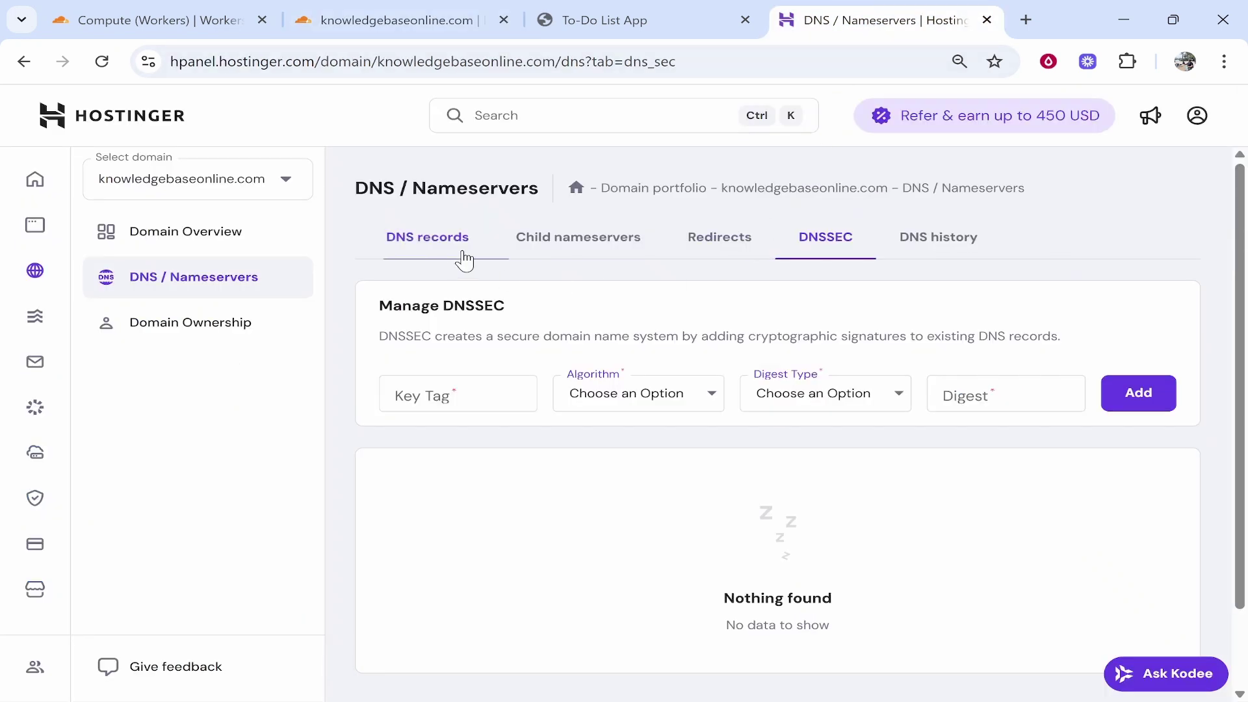
{"action": "left_click", "coordinate": [529, 244]}
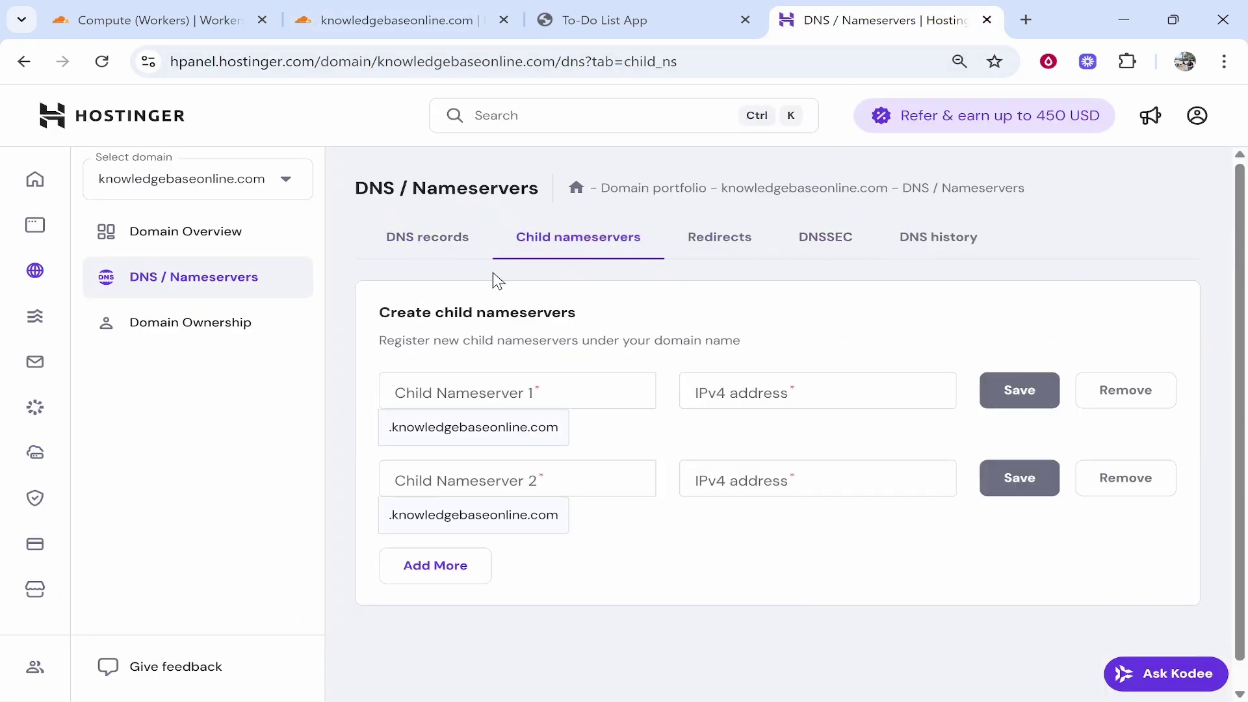
{"action": "left_click", "coordinate": [464, 235]}
{"action": "left_click_drag", "start_coordinate": [510, 295], "coordinate": [363, 314]}
{"action": "left_click", "coordinate": [441, 315]}
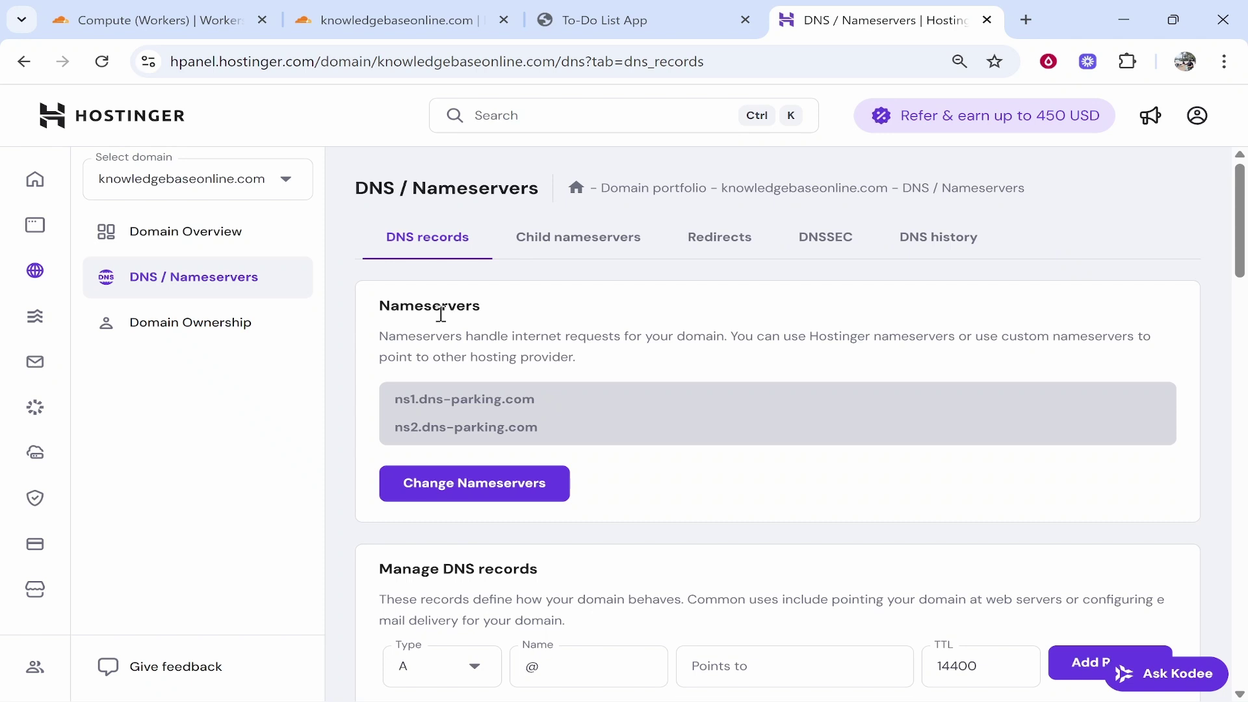
{"action": "left_click_drag", "start_coordinate": [536, 306], "coordinate": [340, 306]}
{"action": "left_click", "coordinate": [592, 329]}
{"action": "left_click", "coordinate": [479, 486]}
Step: Switch to custom nameservers and replace the first one with arvind.ns.cloudflare.com
{"action": "scroll", "coordinate": [459, 500], "scroll_direction": "down", "scroll_amount": 2}
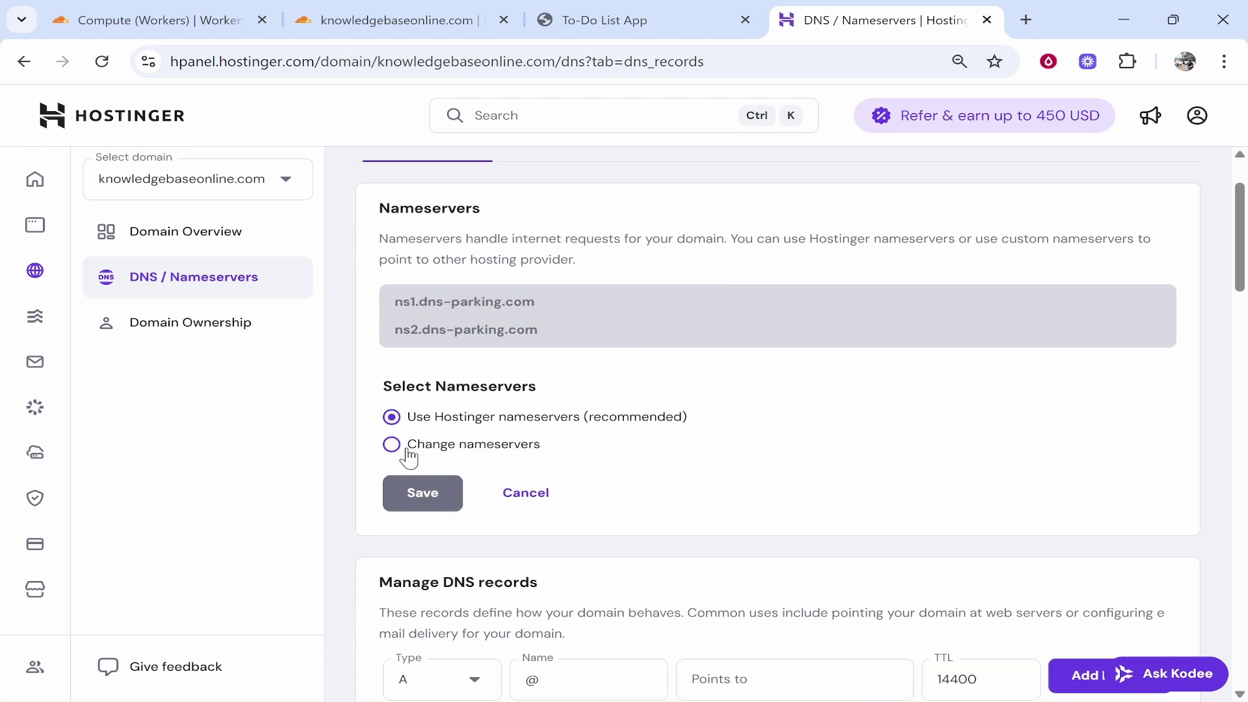
{"action": "left_click", "coordinate": [392, 434]}
{"action": "scroll", "coordinate": [420, 457], "scroll_direction": "down", "scroll_amount": 1}
{"action": "left_click", "coordinate": [566, 388]}
{"action": "left_click_drag", "start_coordinate": [566, 388], "coordinate": [384, 390]}
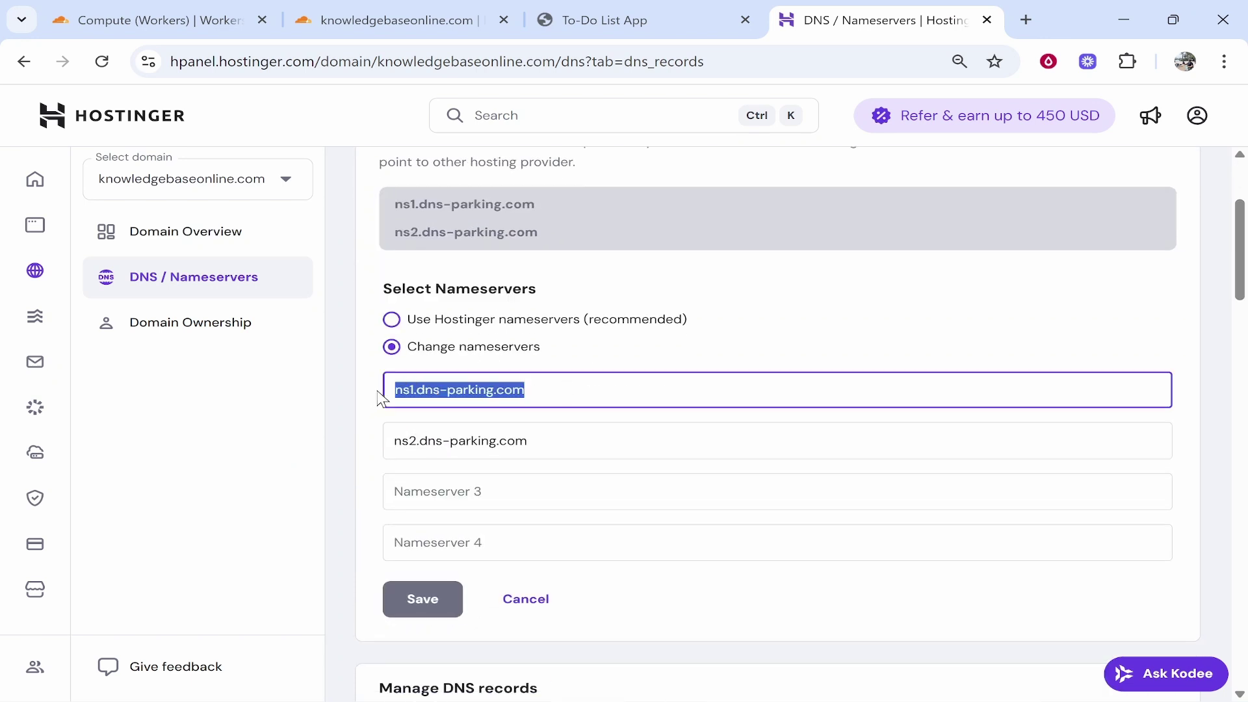
{"action": "key", "text": "BackSpace"}
{"action": "right_click", "coordinate": [415, 391]}
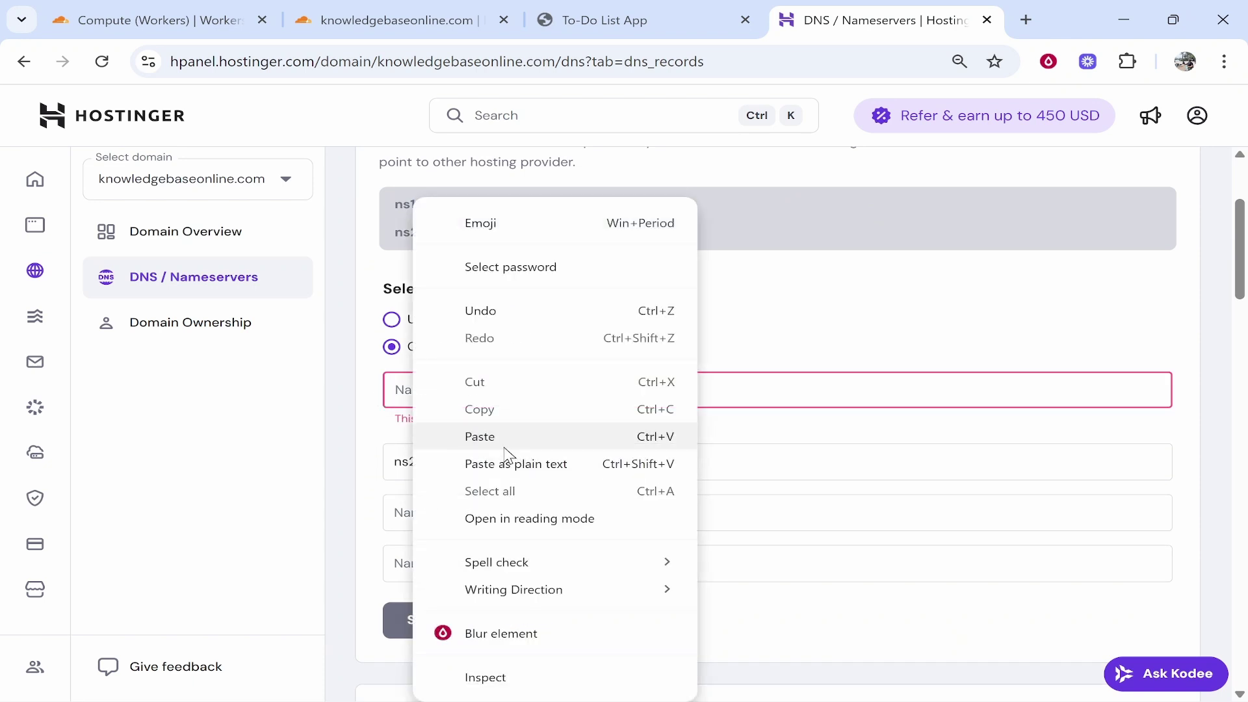
{"action": "left_click", "coordinate": [518, 446]}
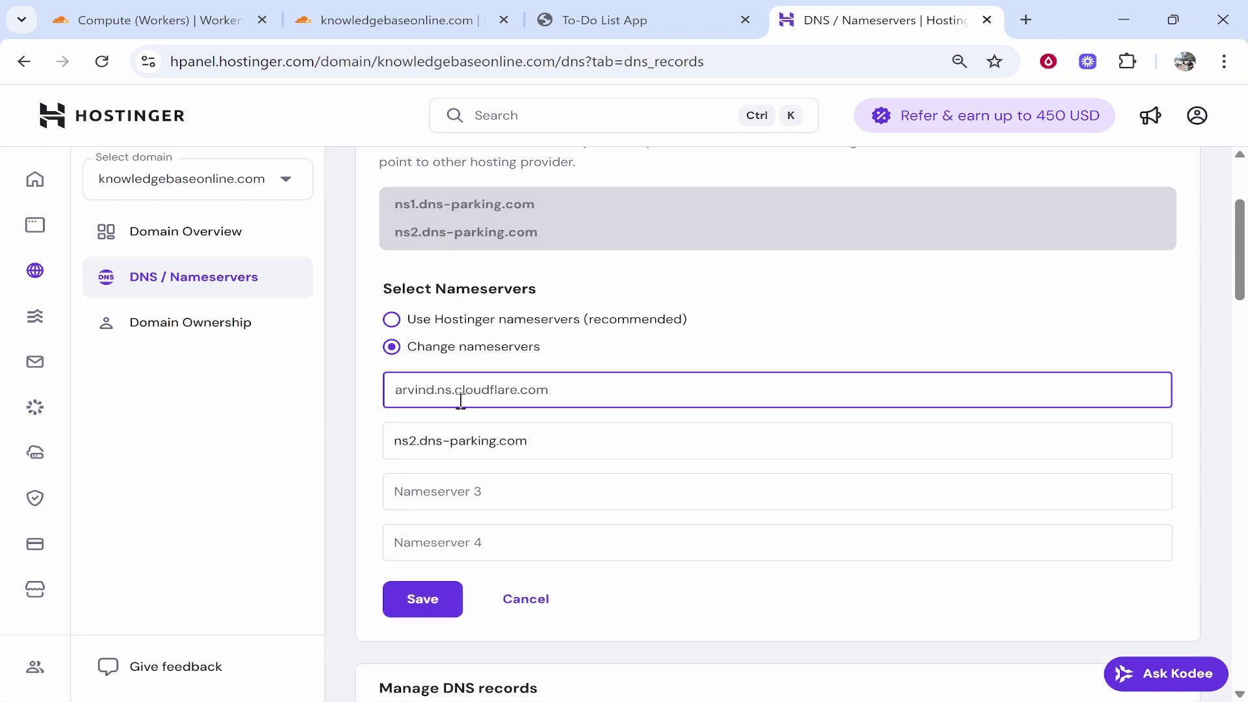
Step: Replace the second nameserver with brenna.ns.cloudflare.com, copied from Cloudflare's setup page
{"action": "left_click", "coordinate": [153, 20]}
{"action": "left_click", "coordinate": [393, 20]}
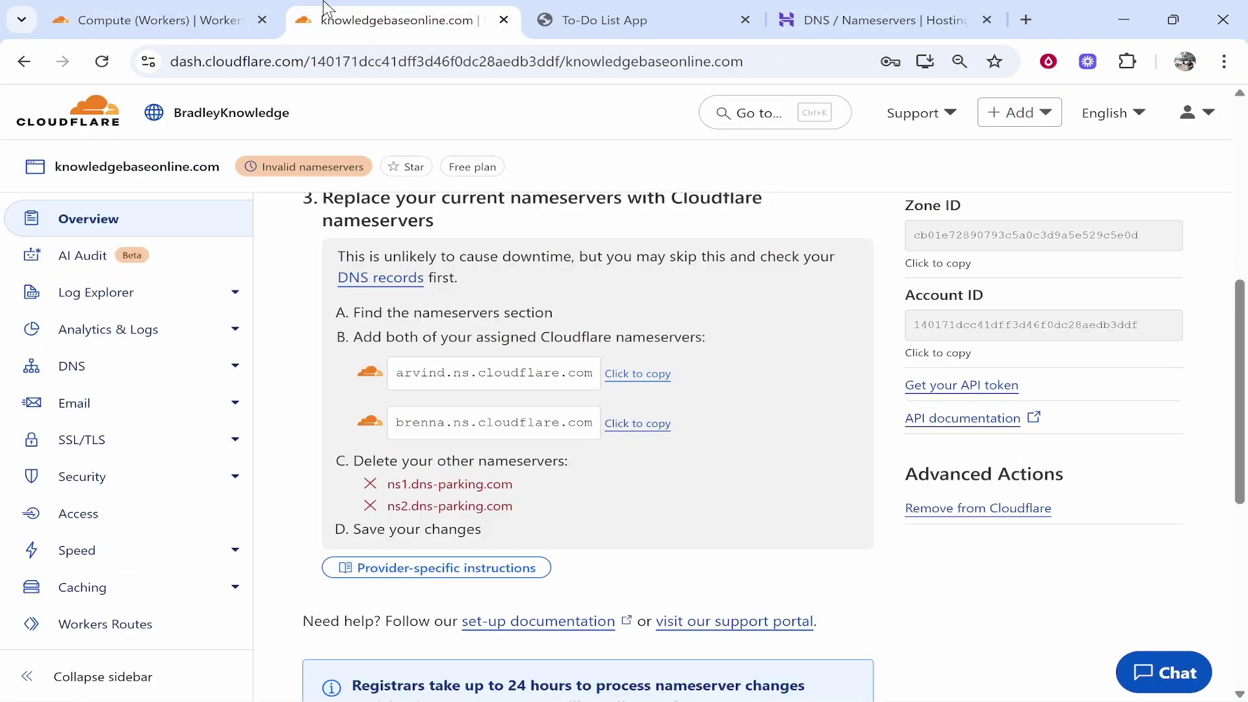
{"action": "left_click", "coordinate": [638, 427]}
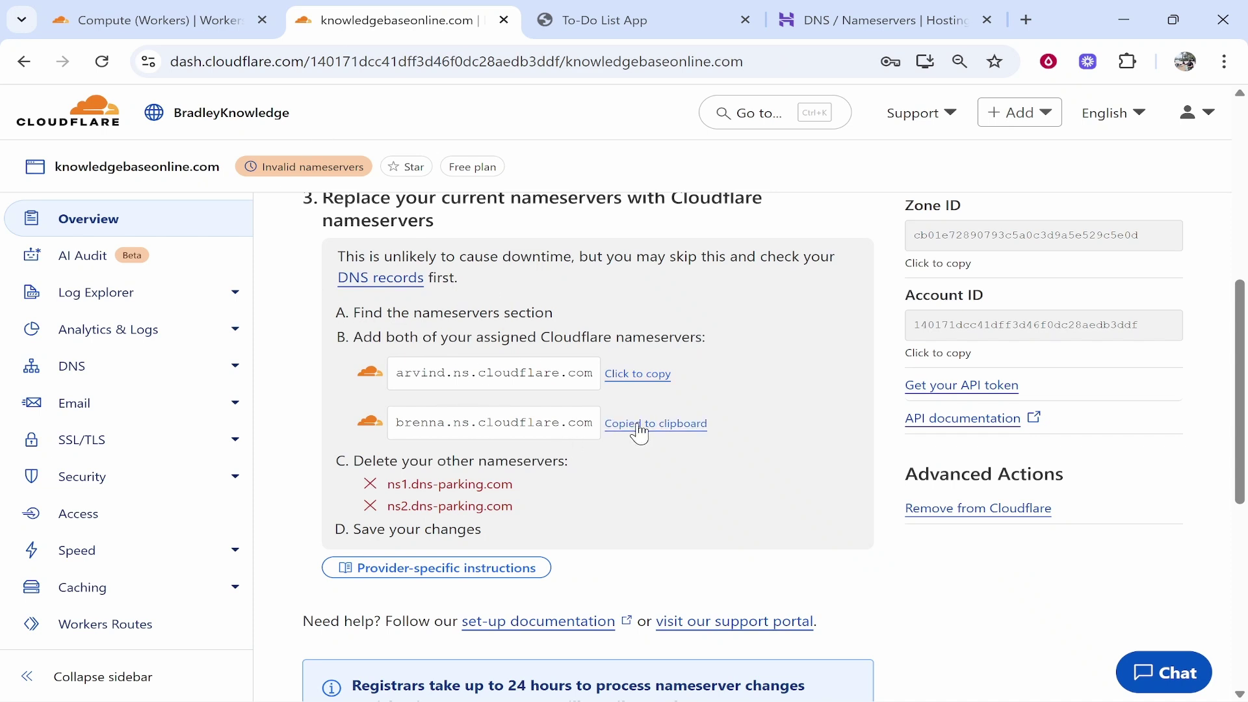
{"action": "left_click", "coordinate": [861, 25]}
{"action": "left_click", "coordinate": [582, 446]}
{"action": "key", "text": "ctrl+a"}
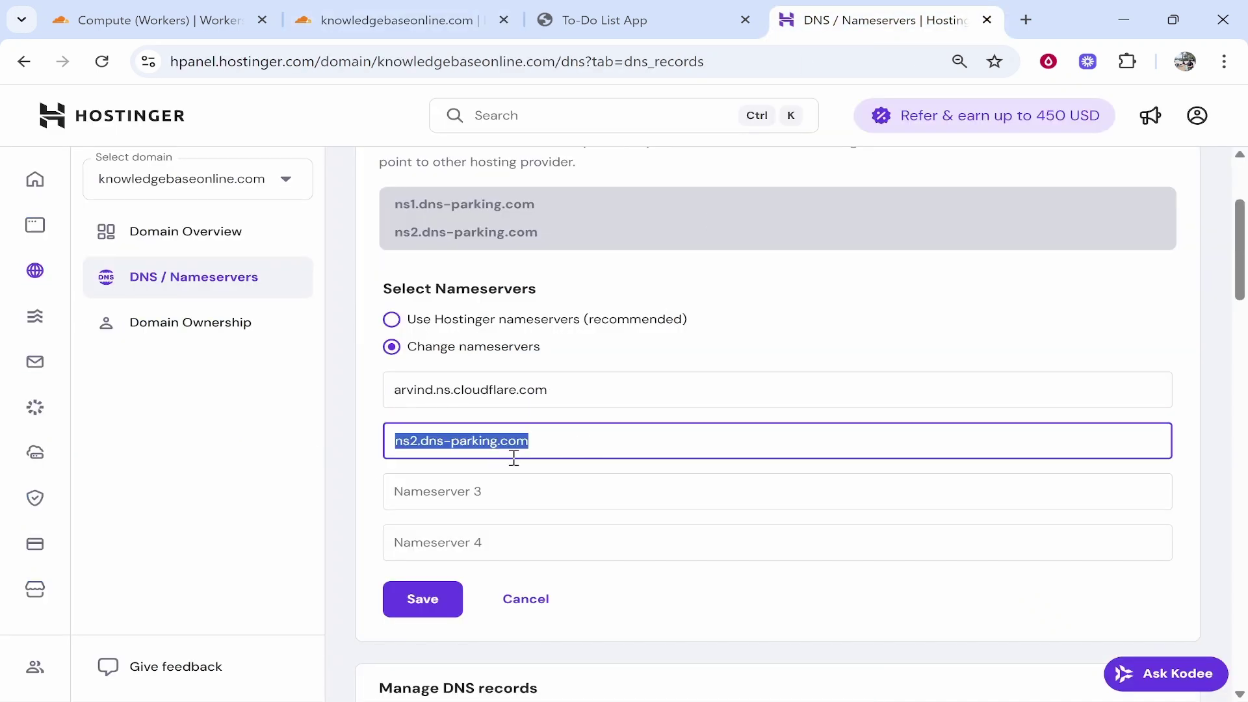
{"action": "key", "text": "BackSpace"}
{"action": "right_click", "coordinate": [510, 447]}
{"action": "left_click", "coordinate": [585, 437]}
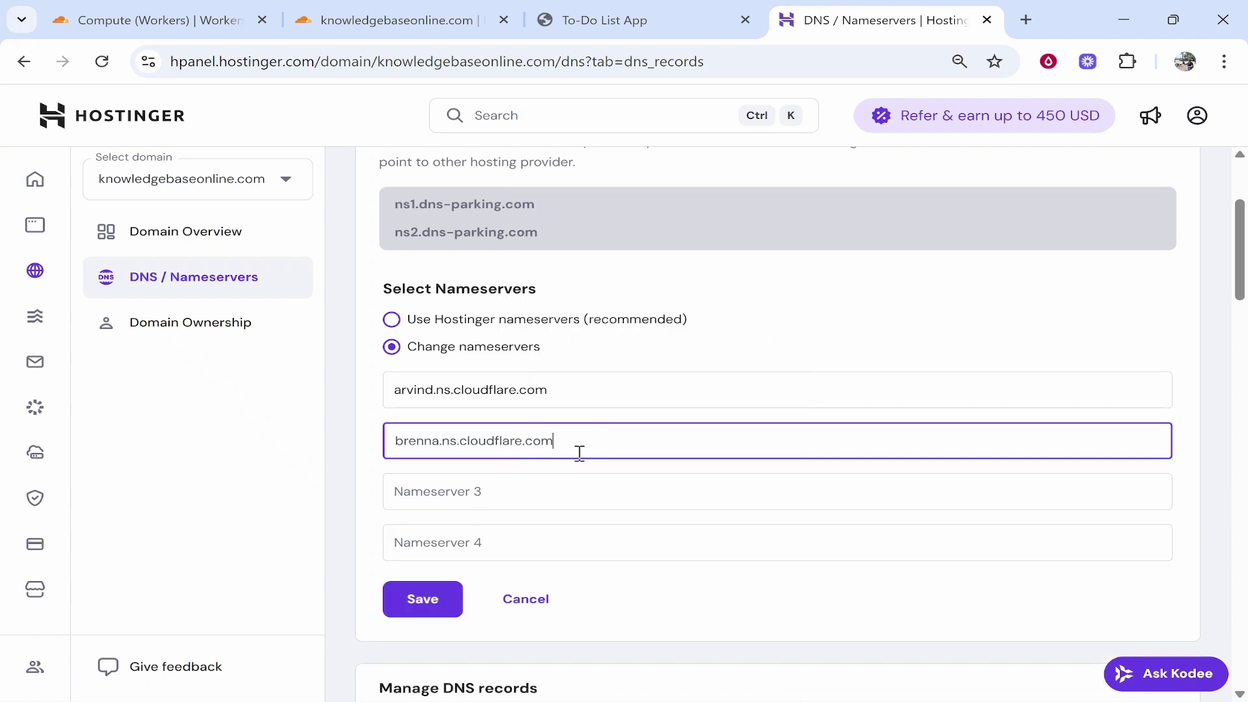
Step: Save the Cloudflare nameservers and dismiss the nameservers-changed confirmation
{"action": "left_click", "coordinate": [396, 21]}
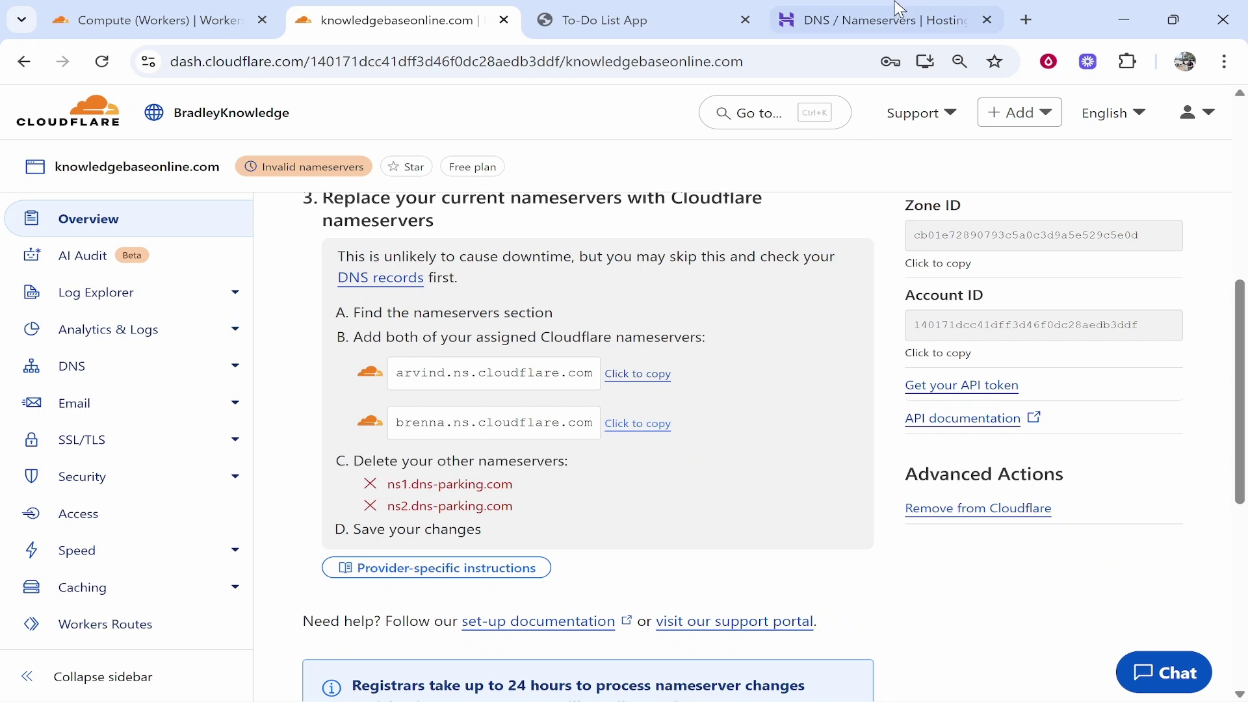
{"action": "left_click", "coordinate": [871, 21]}
{"action": "left_click", "coordinate": [416, 607]}
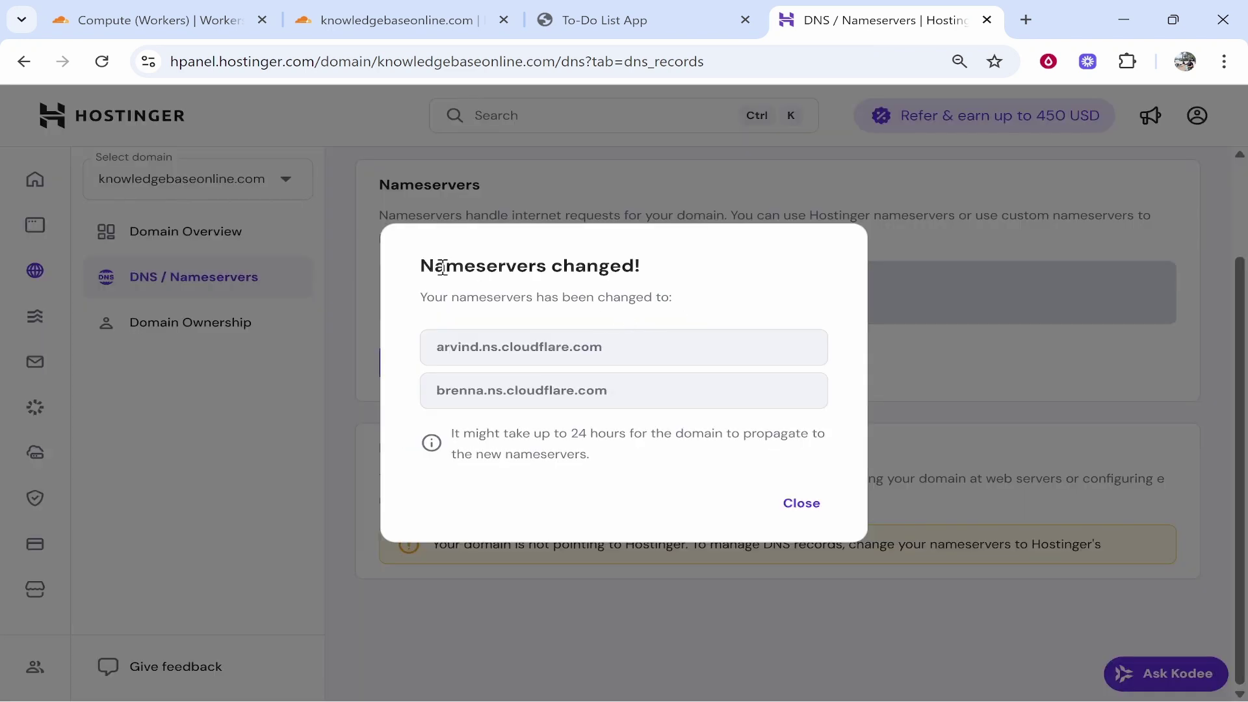
{"action": "left_click_drag", "start_coordinate": [443, 267], "coordinate": [675, 268]}
{"action": "left_click", "coordinate": [674, 268]}
{"action": "left_click", "coordinate": [802, 504]}
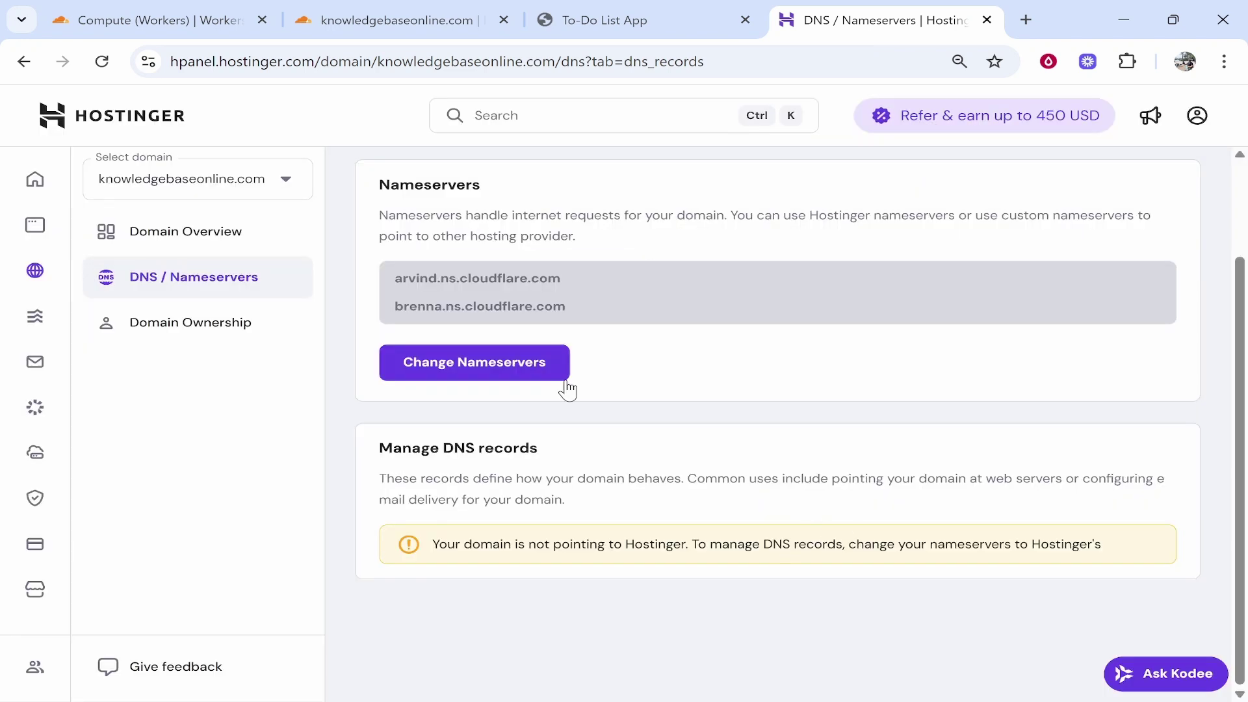
Step: On knowledgebaseonline.com's Overview, use 'Check nameservers now' to request a re-check
{"action": "left_click", "coordinate": [156, 20]}
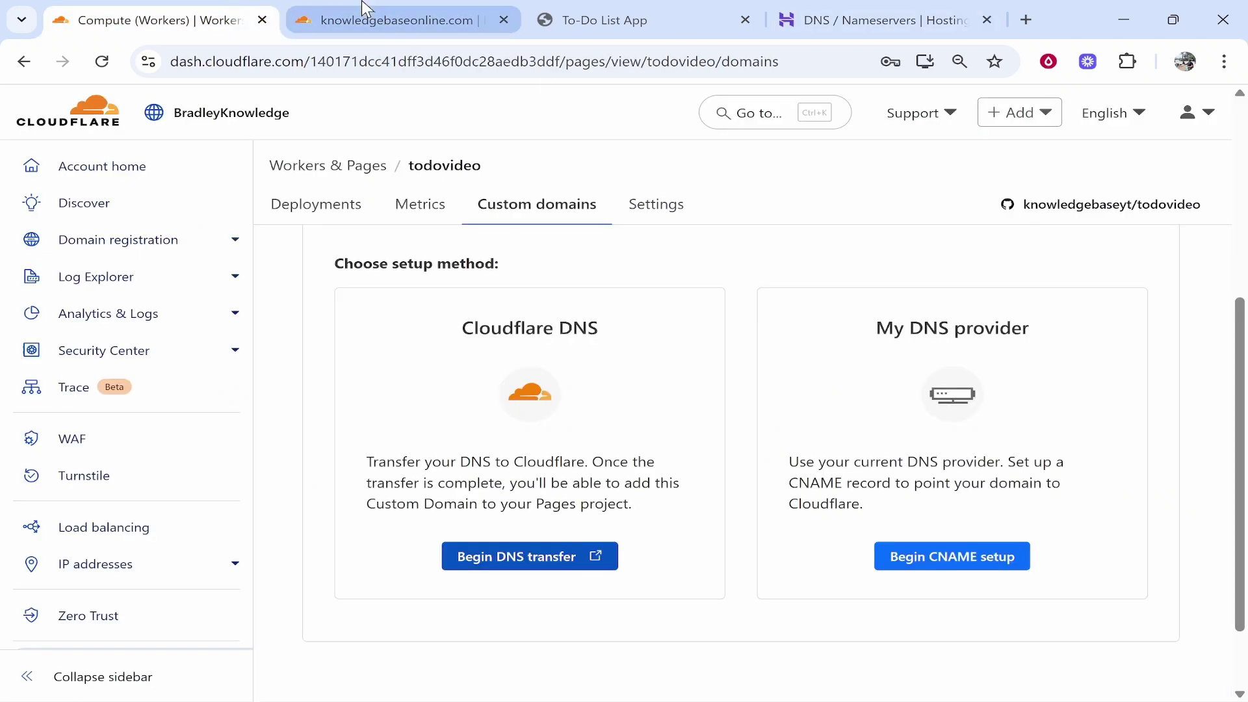
{"action": "left_click", "coordinate": [368, 14]}
{"action": "scroll", "coordinate": [481, 394], "scroll_direction": "down", "scroll_amount": 2}
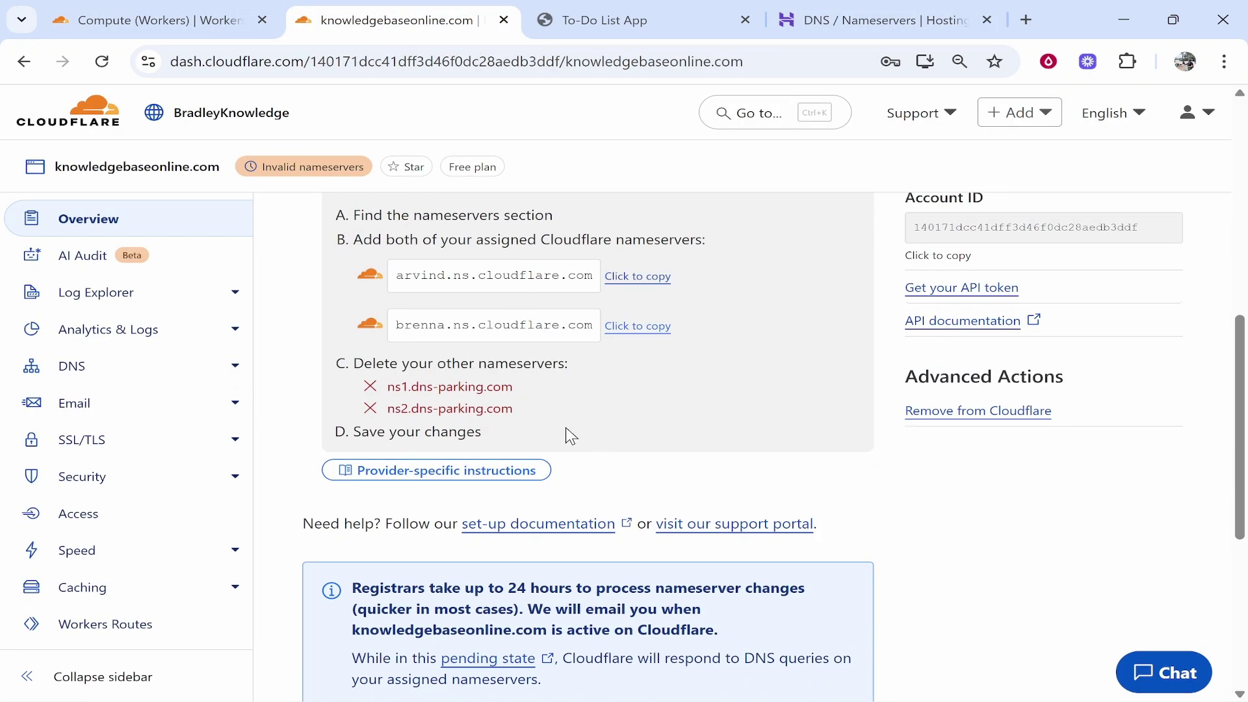
{"action": "scroll", "coordinate": [565, 427], "scroll_direction": "down", "scroll_amount": 5}
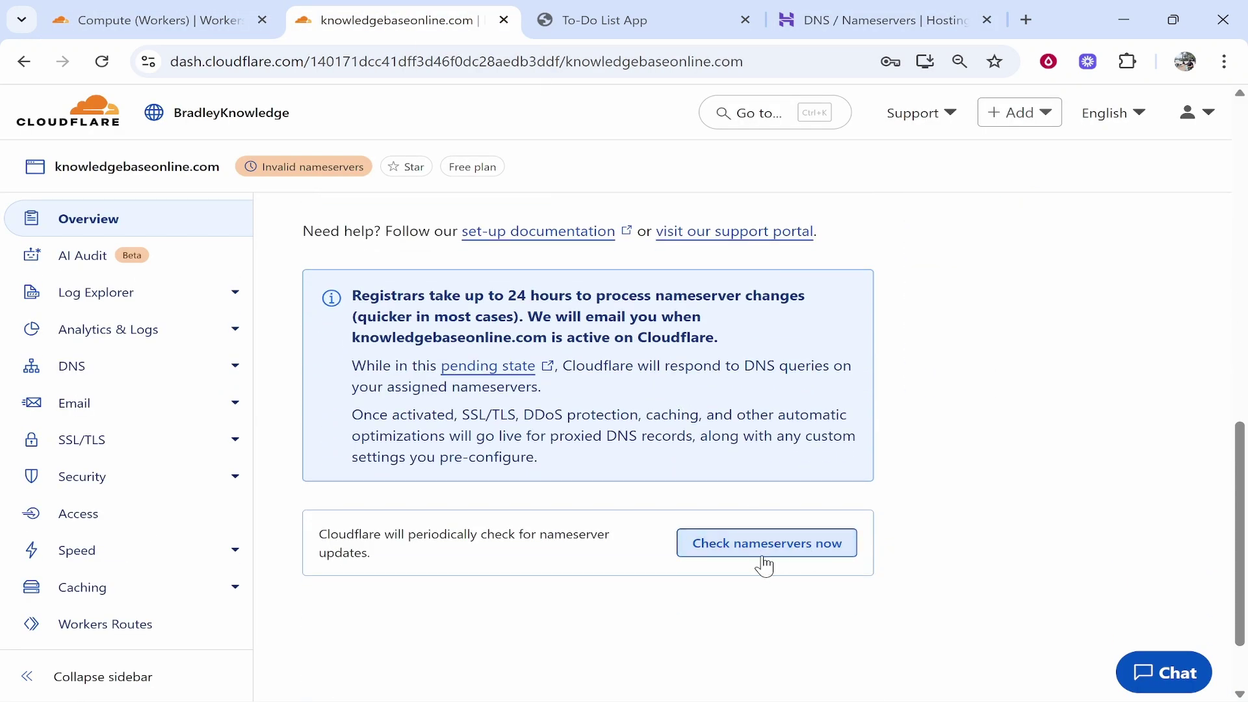
{"action": "left_click", "coordinate": [764, 559]}
{"action": "left_click_drag", "start_coordinate": [337, 529], "coordinate": [816, 527]}
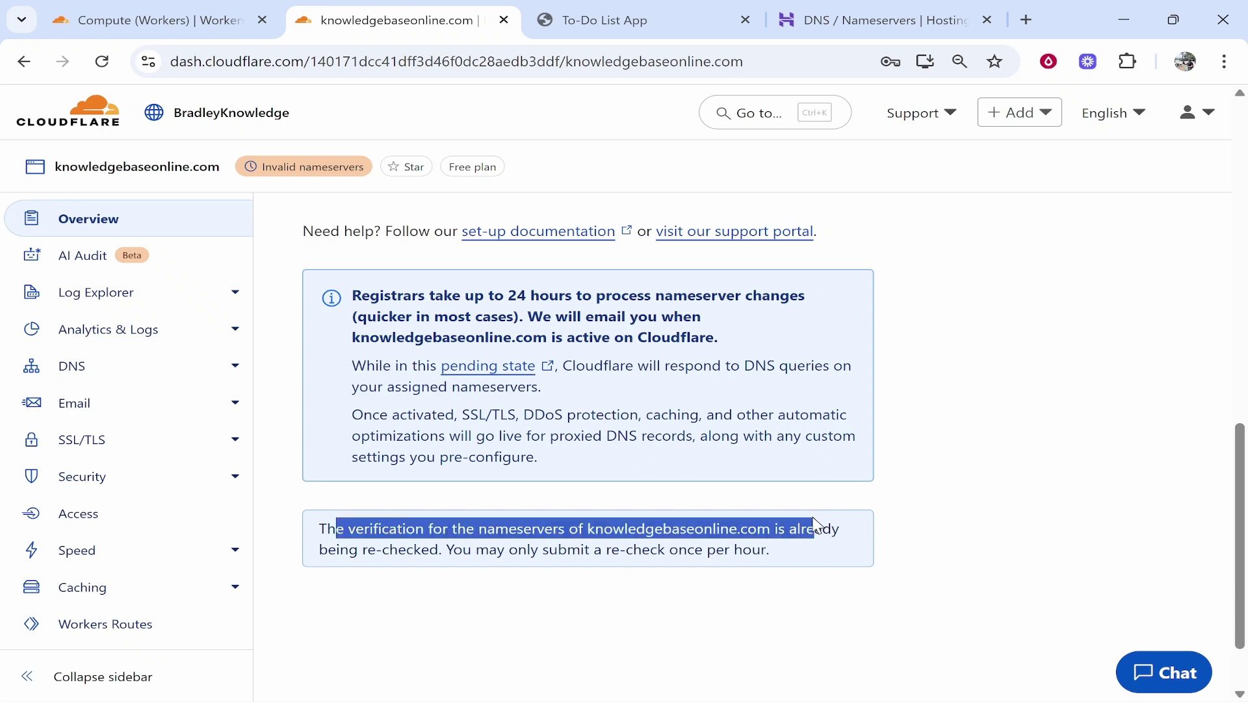
{"action": "left_click", "coordinate": [813, 520]}
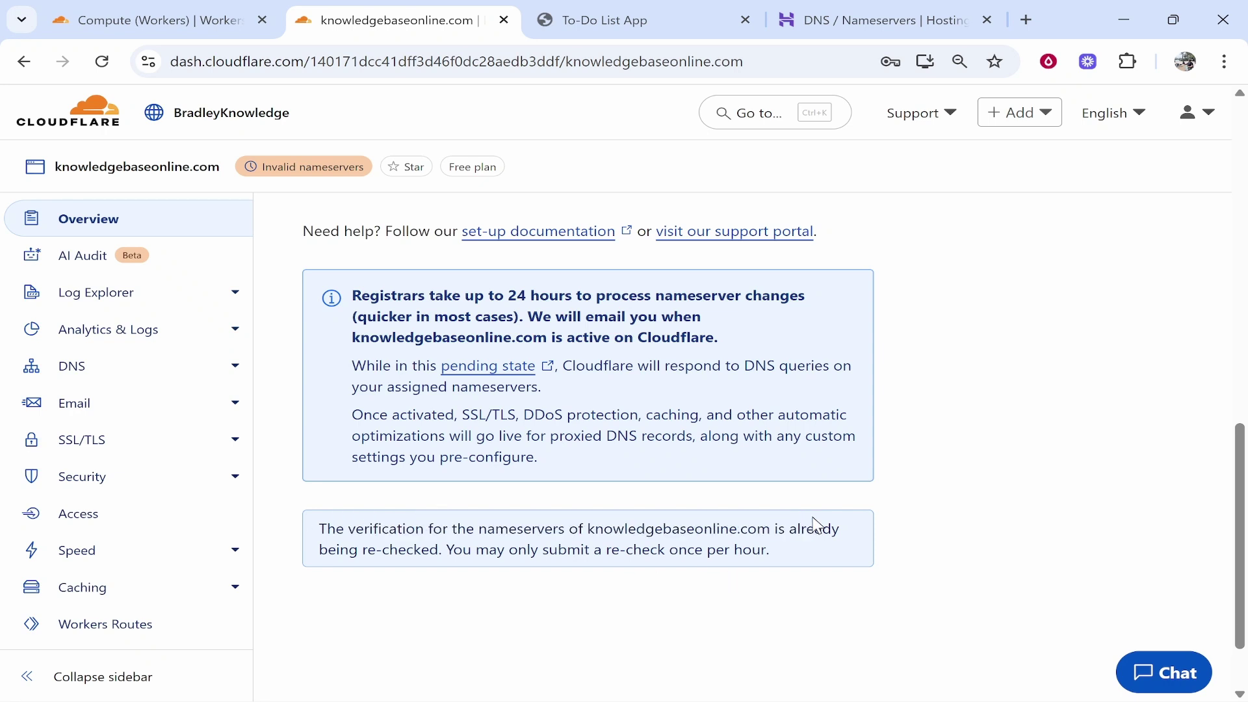
{"action": "scroll", "coordinate": [817, 524], "scroll_direction": "up", "scroll_amount": 8}
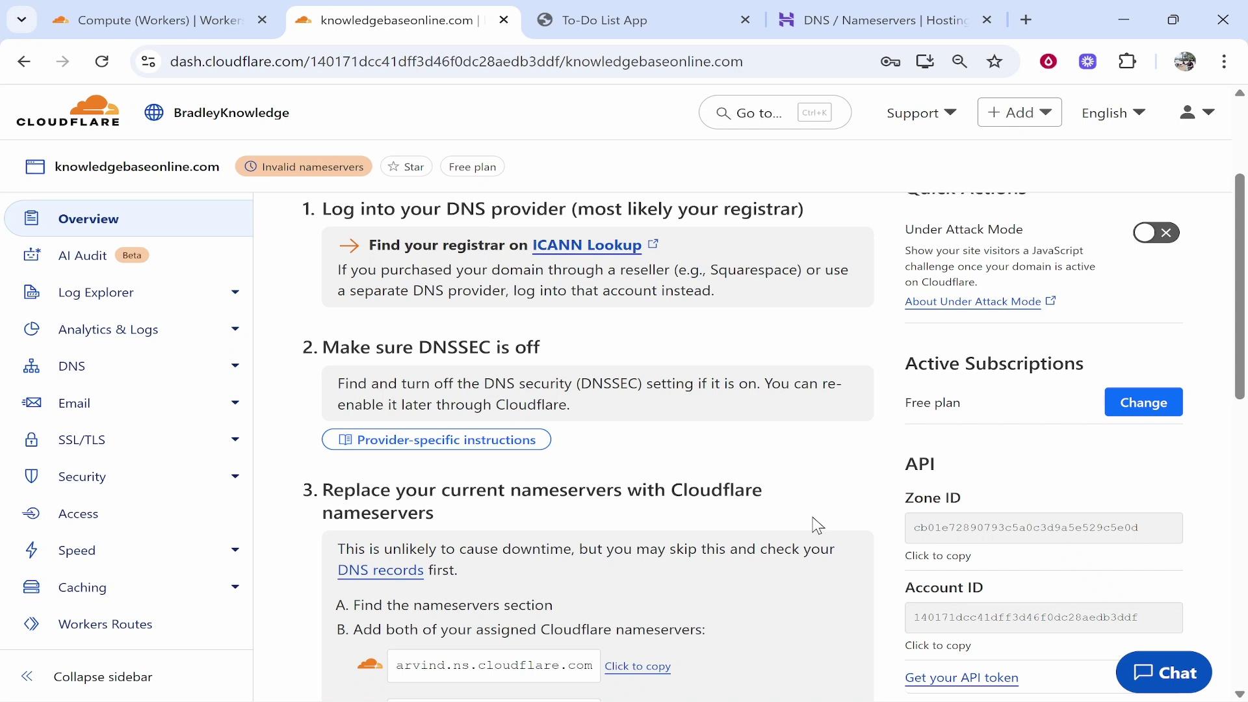
{"action": "scroll", "coordinate": [817, 524], "scroll_direction": "up", "scroll_amount": 3}
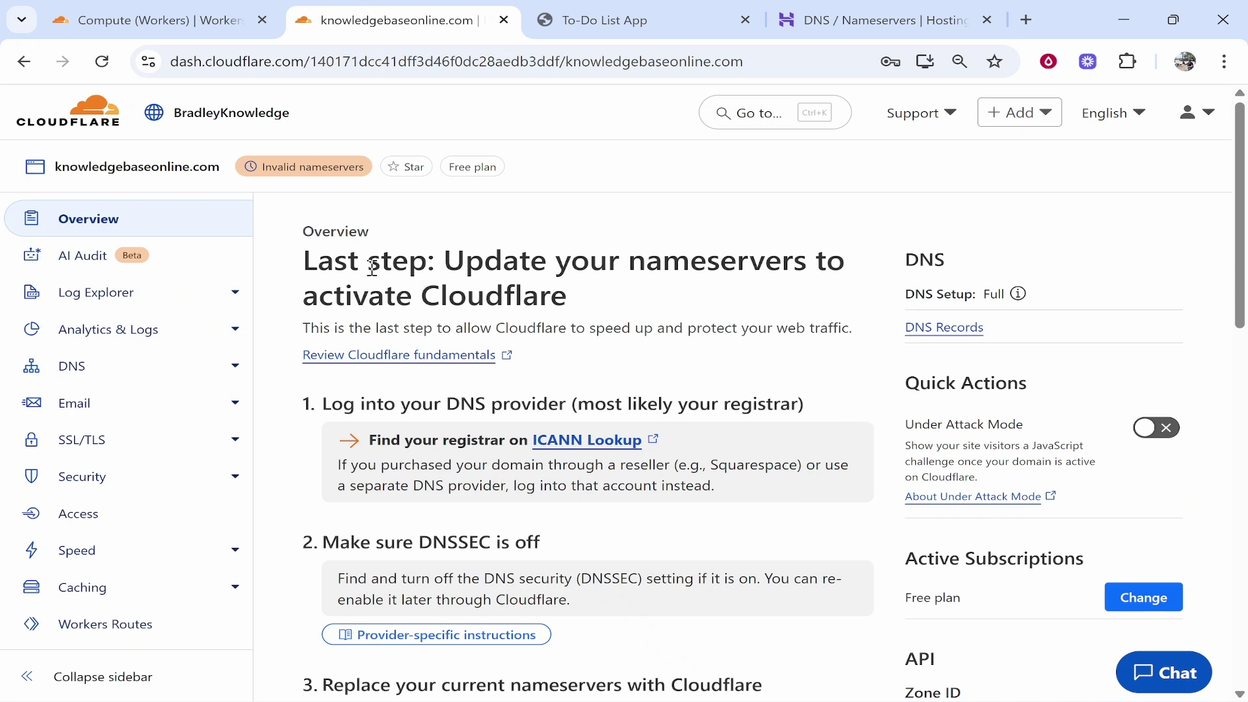
Step: Open knowledgebaseonline.com's DNS records and tick the old www CNAME record
{"action": "left_click", "coordinate": [64, 372]}
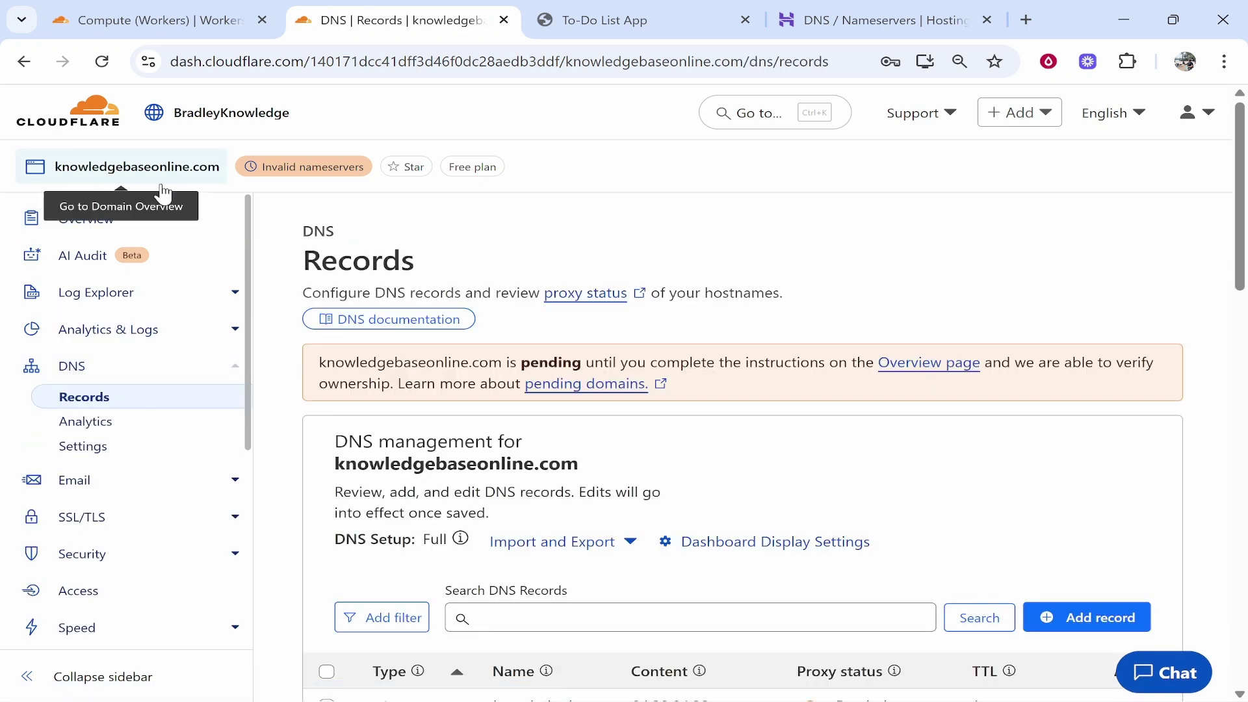
{"action": "scroll", "coordinate": [468, 458], "scroll_direction": "down", "scroll_amount": 5}
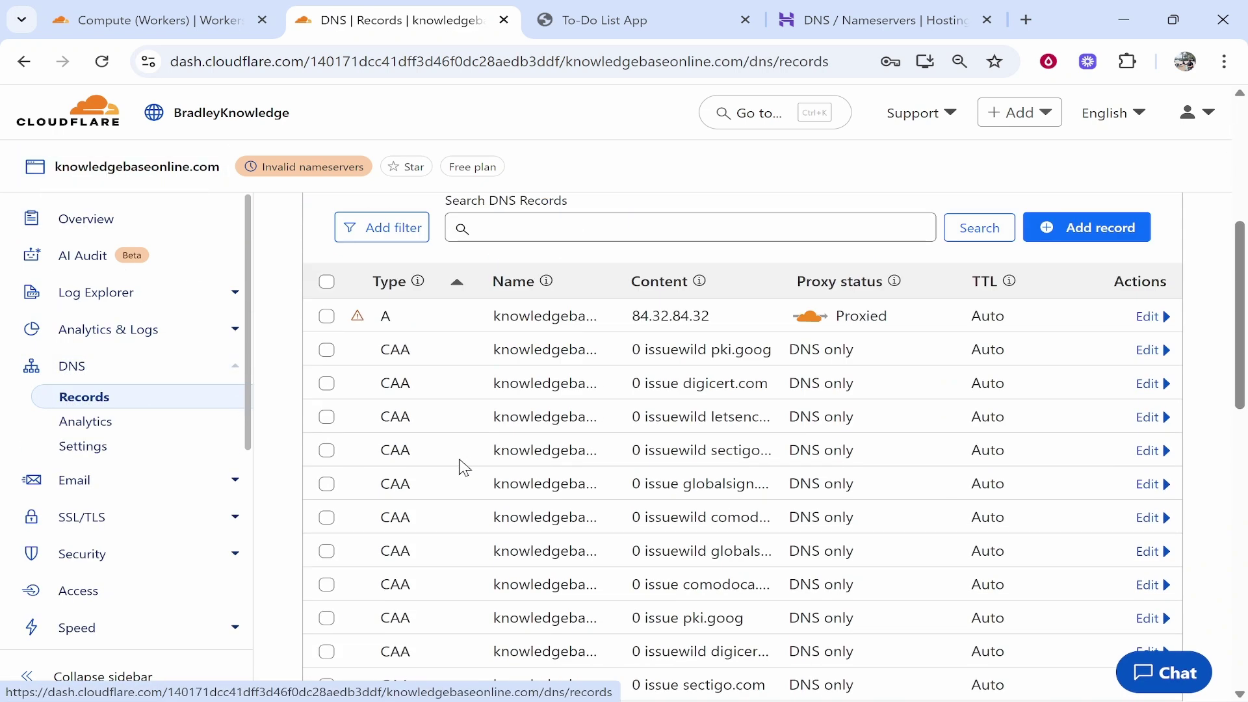
{"action": "scroll", "coordinate": [464, 467], "scroll_direction": "down", "scroll_amount": 4}
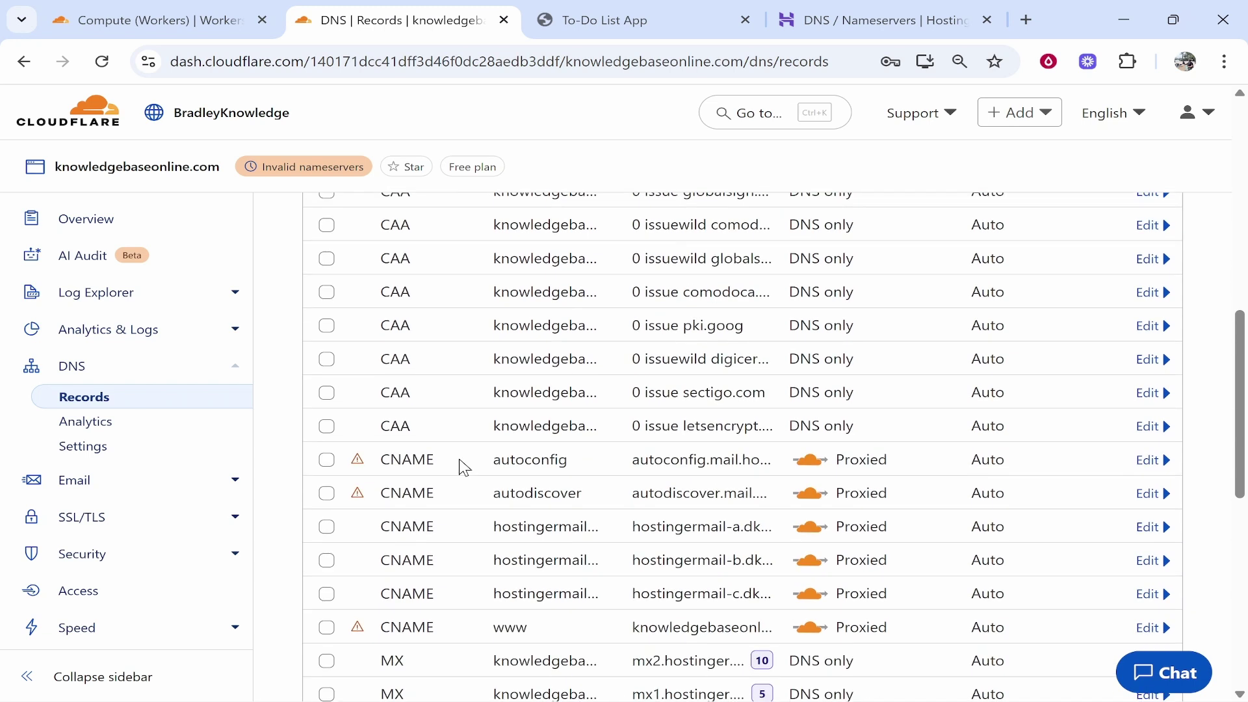
{"action": "scroll", "coordinate": [437, 440], "scroll_direction": "up", "scroll_amount": 3}
{"action": "scroll", "coordinate": [437, 440], "scroll_direction": "down", "scroll_amount": 4}
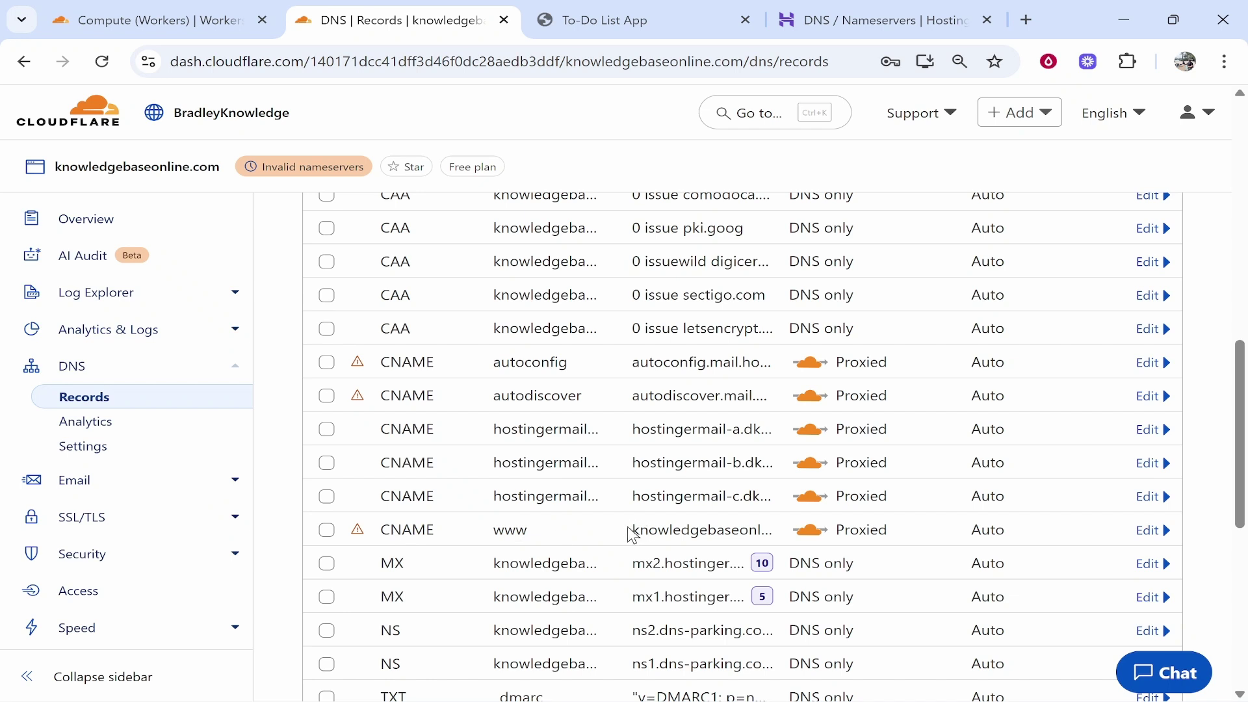
{"action": "left_click_drag", "start_coordinate": [618, 533], "coordinate": [777, 542]}
{"action": "left_click", "coordinate": [661, 539]}
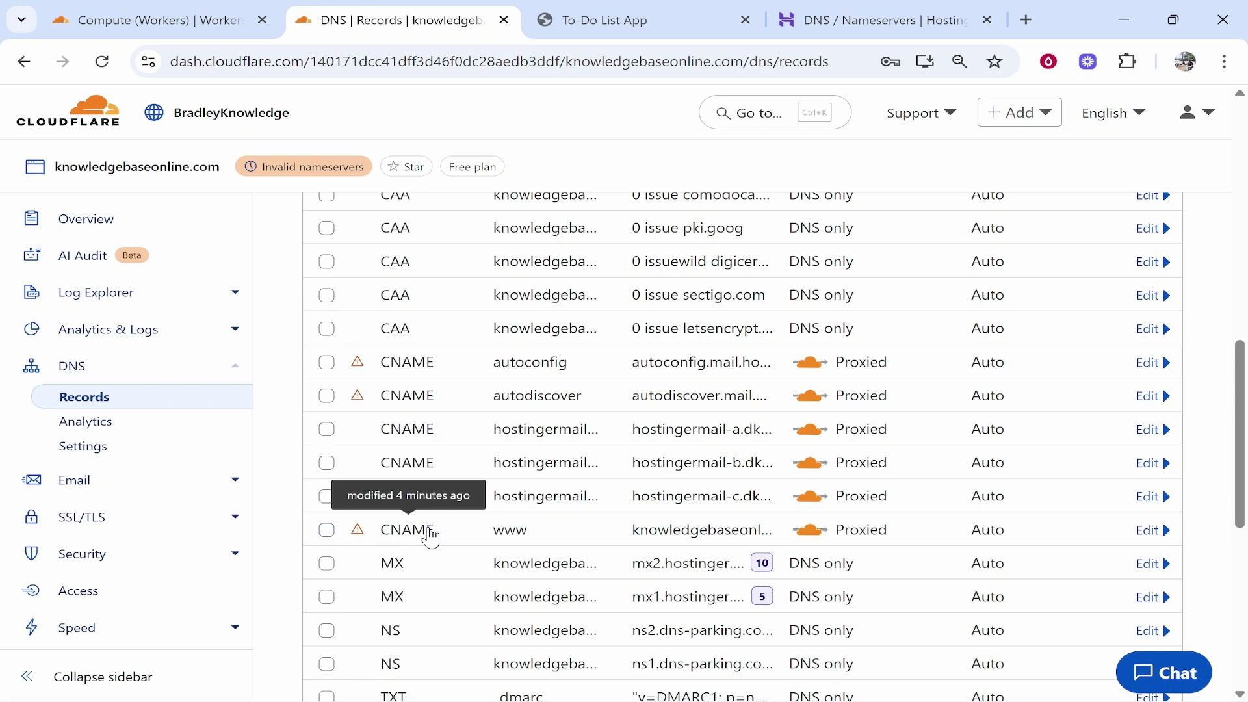
{"action": "scroll", "coordinate": [513, 540], "scroll_direction": "up", "scroll_amount": 8}
{"action": "scroll", "coordinate": [562, 599], "scroll_direction": "down", "scroll_amount": 8}
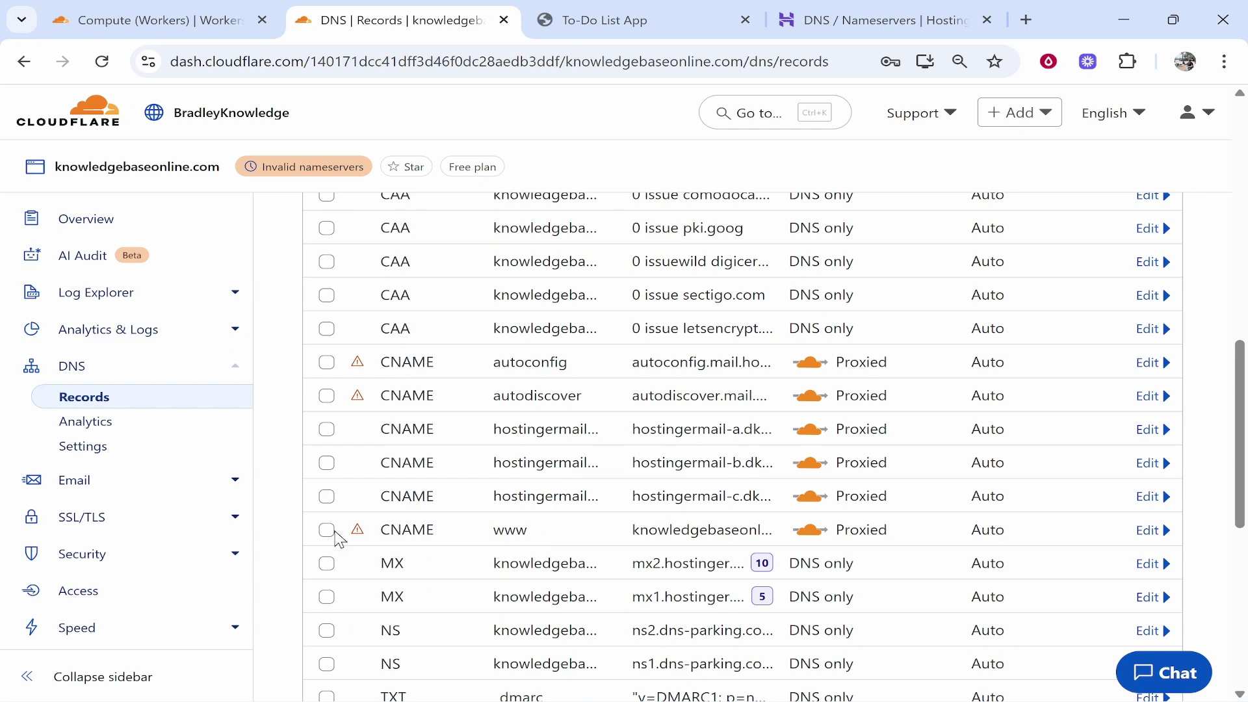
{"action": "left_click", "coordinate": [328, 533]}
Step: Delete the selected record, confirming by typing DELETE
{"action": "scroll", "coordinate": [644, 570], "scroll_direction": "up", "scroll_amount": 8}
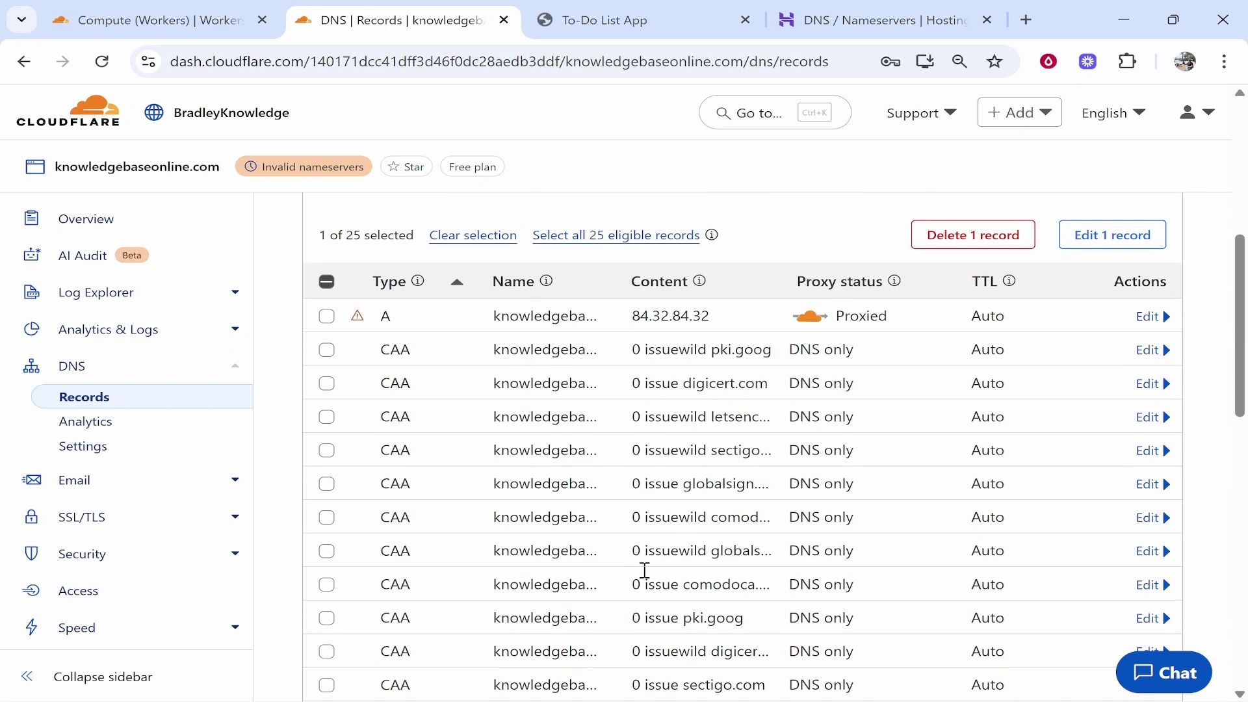
{"action": "left_click", "coordinate": [973, 432]}
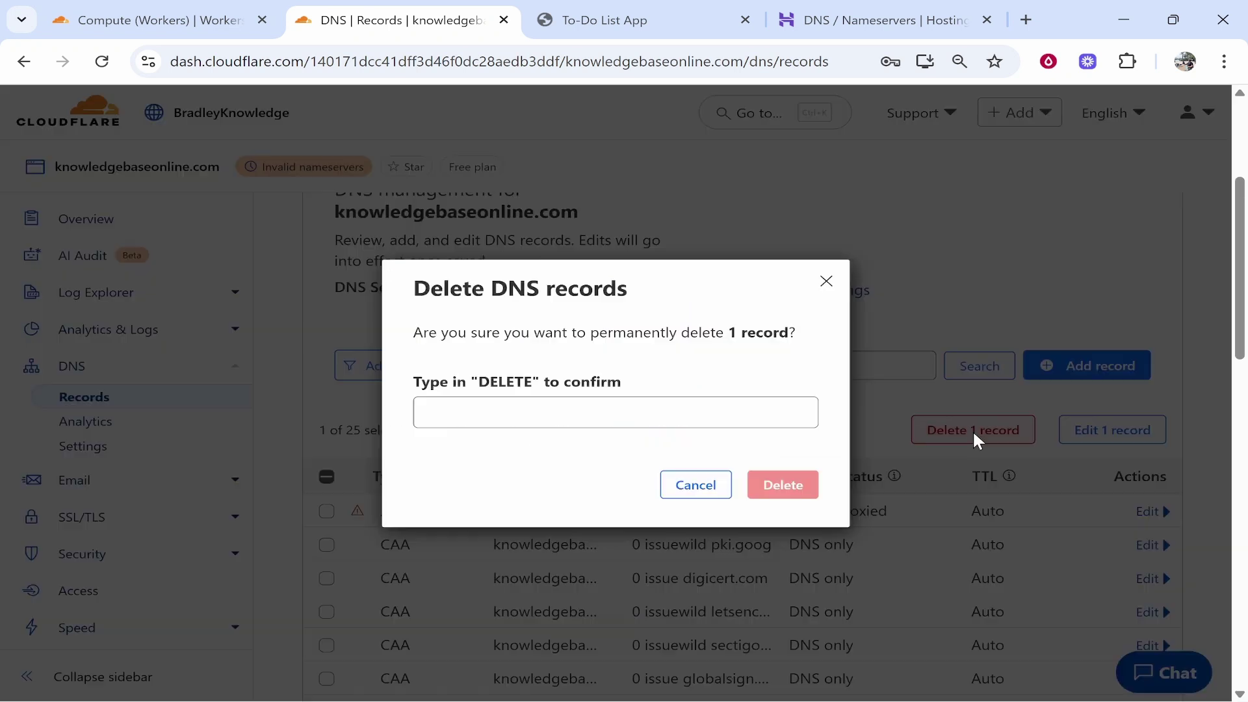
{"action": "left_click", "coordinate": [624, 419]}
{"action": "type", "text": "DELETE"}
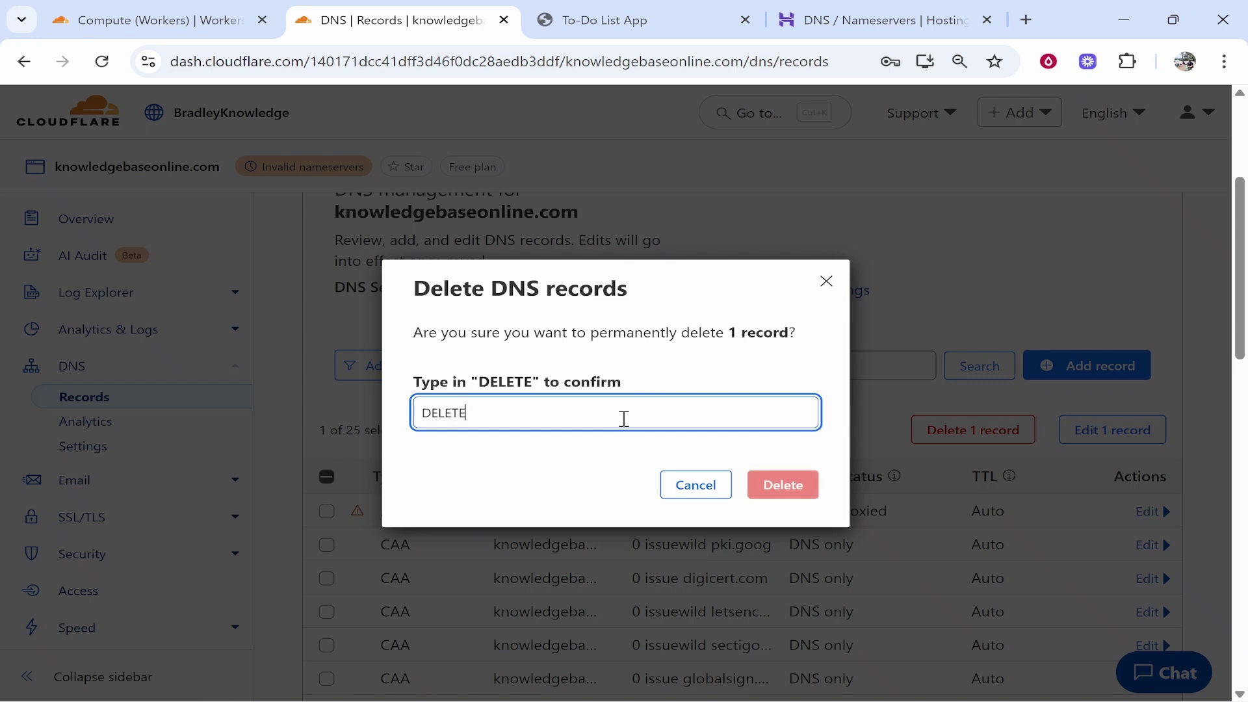
{"action": "left_click", "coordinate": [842, 502]}
{"action": "left_click", "coordinate": [791, 501]}
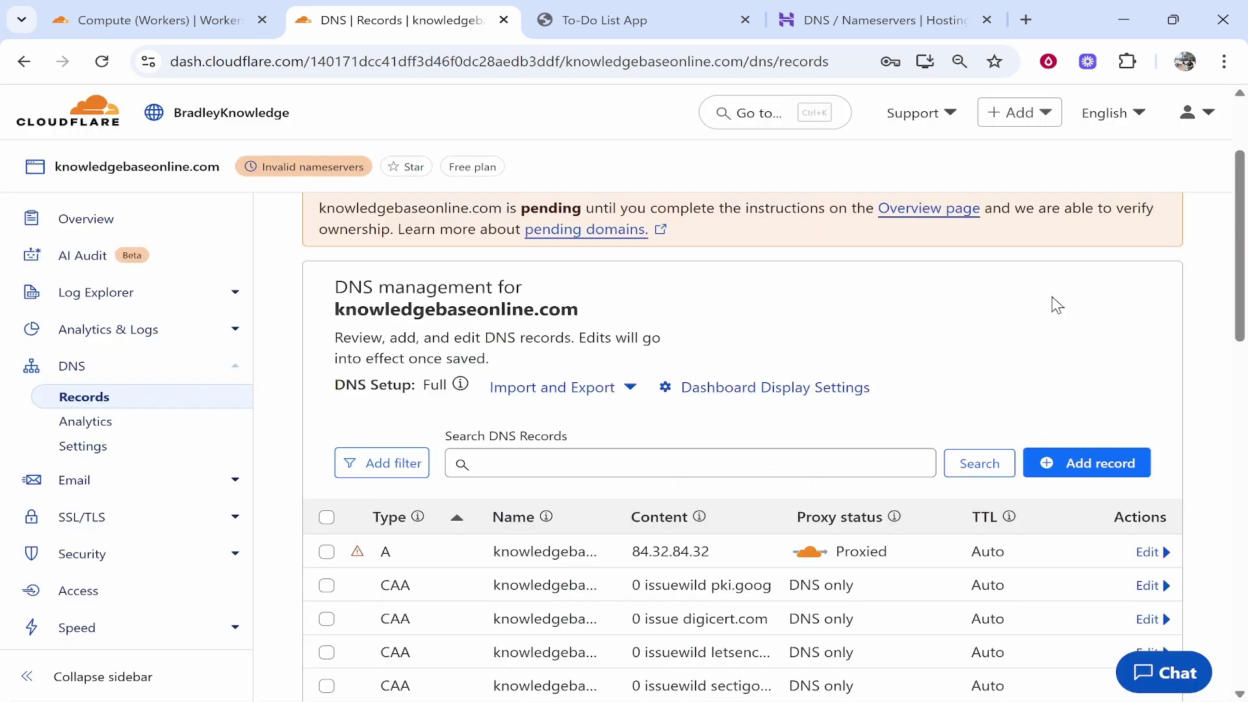
{"action": "scroll", "coordinate": [1066, 338], "scroll_direction": "down", "scroll_amount": 2}
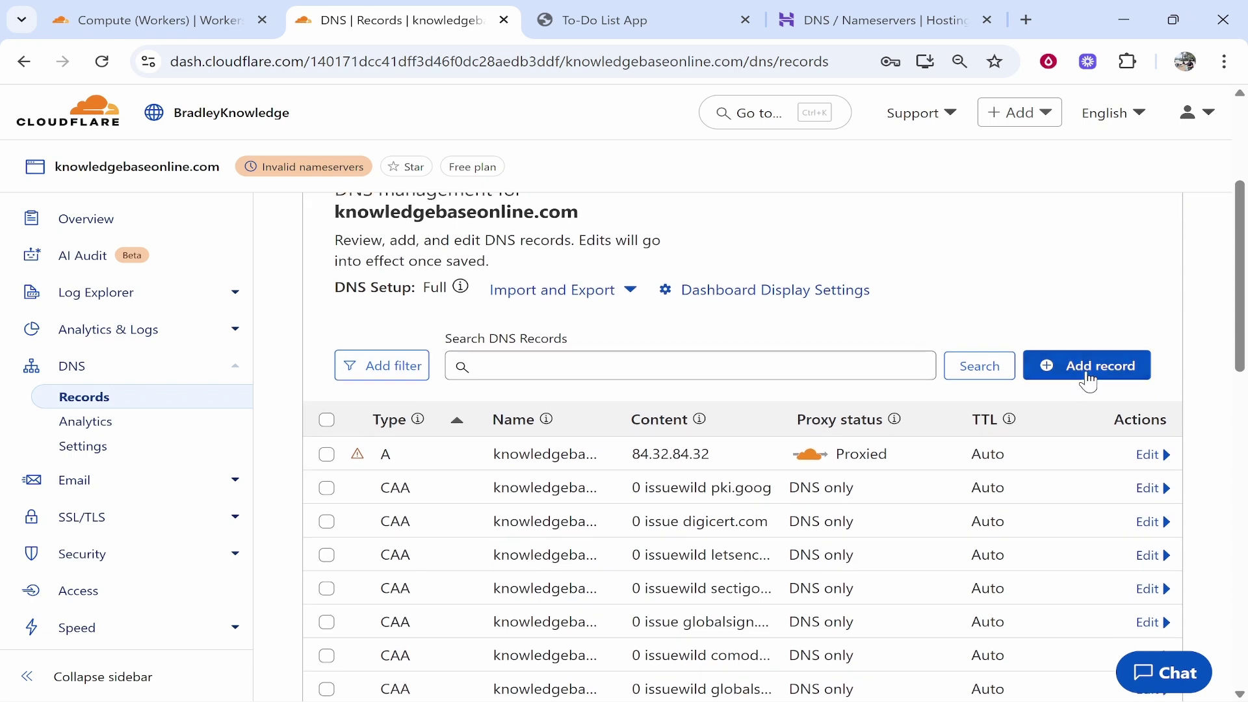
{"action": "left_click", "coordinate": [1089, 370]}
{"action": "scroll", "coordinate": [648, 411], "scroll_direction": "down", "scroll_amount": 1}
{"action": "left_click", "coordinate": [383, 399]}
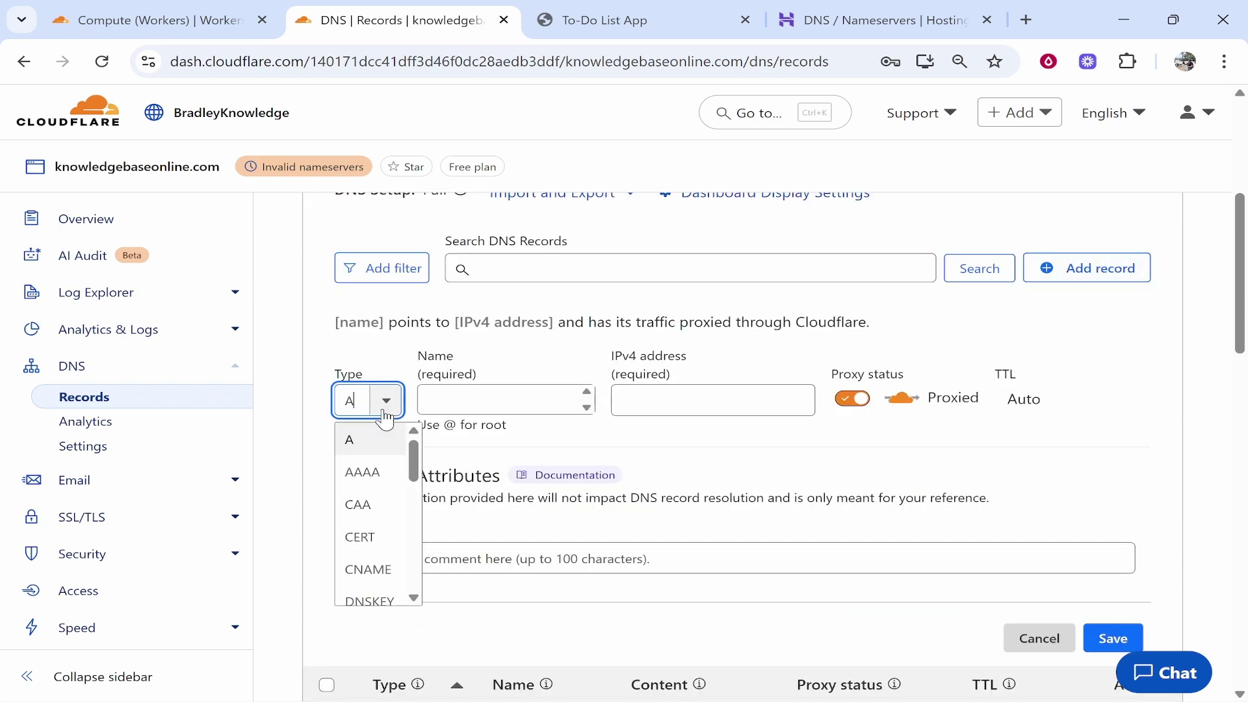
{"action": "left_click", "coordinate": [384, 570]}
{"action": "left_click", "coordinate": [630, 406]}
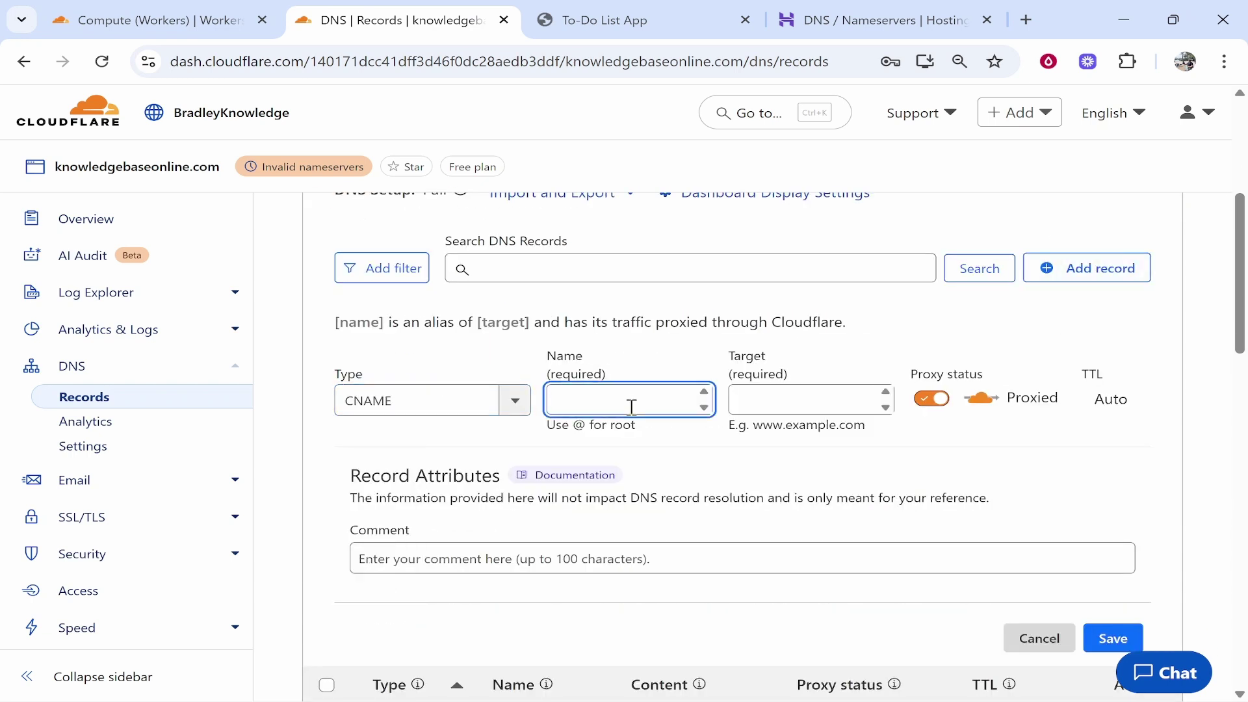
{"action": "type", "text": "www"}
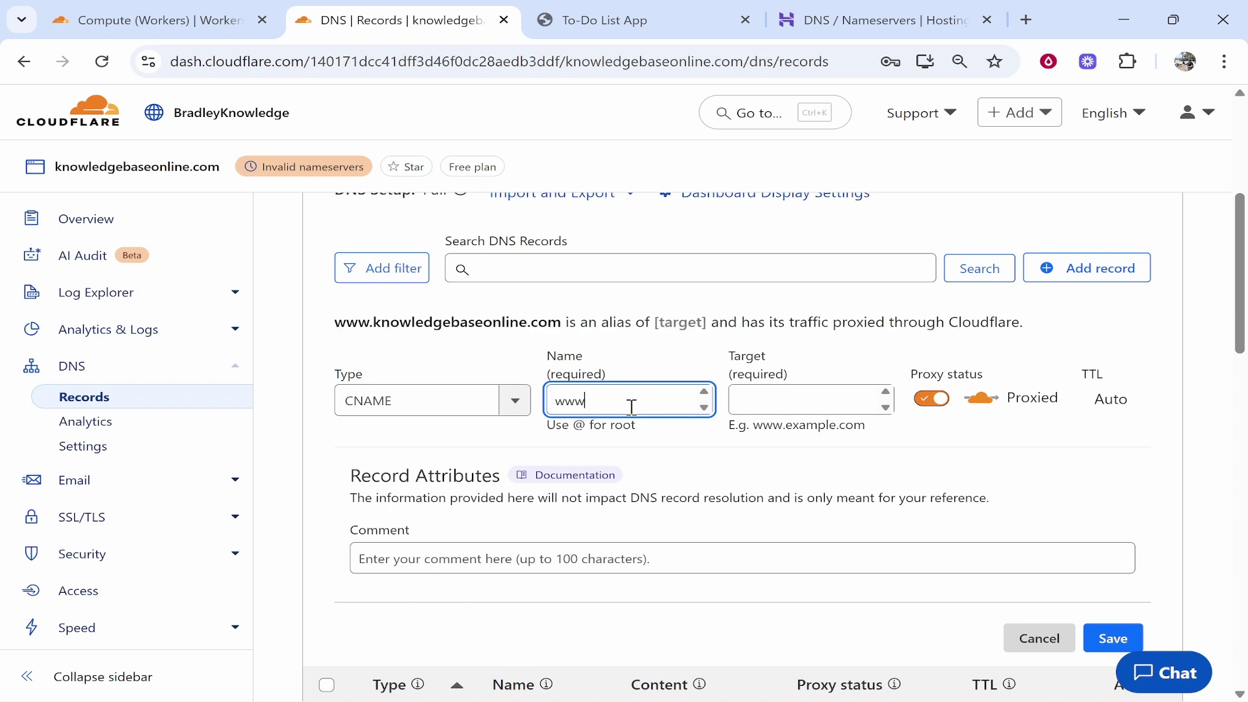
Step: Copy the To-Do app's address todovideo.pages.dev from its tab
{"action": "left_click", "coordinate": [571, 9]}
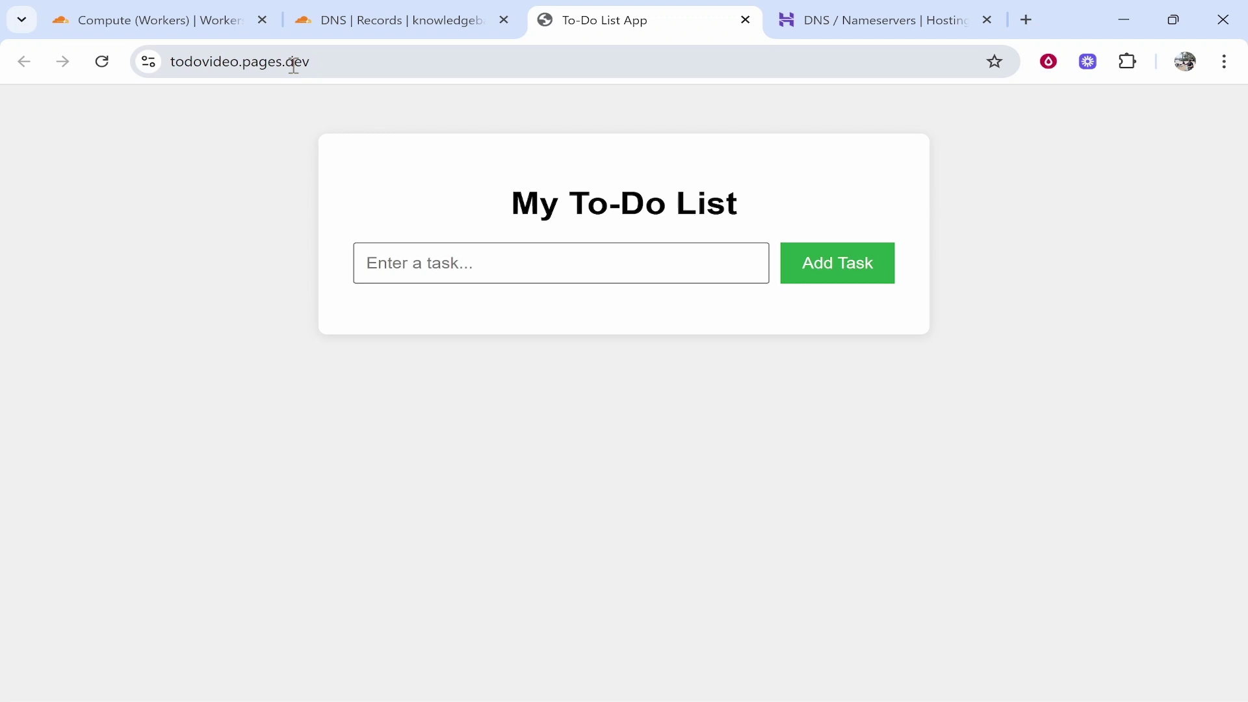
{"action": "left_click", "coordinate": [162, 9]}
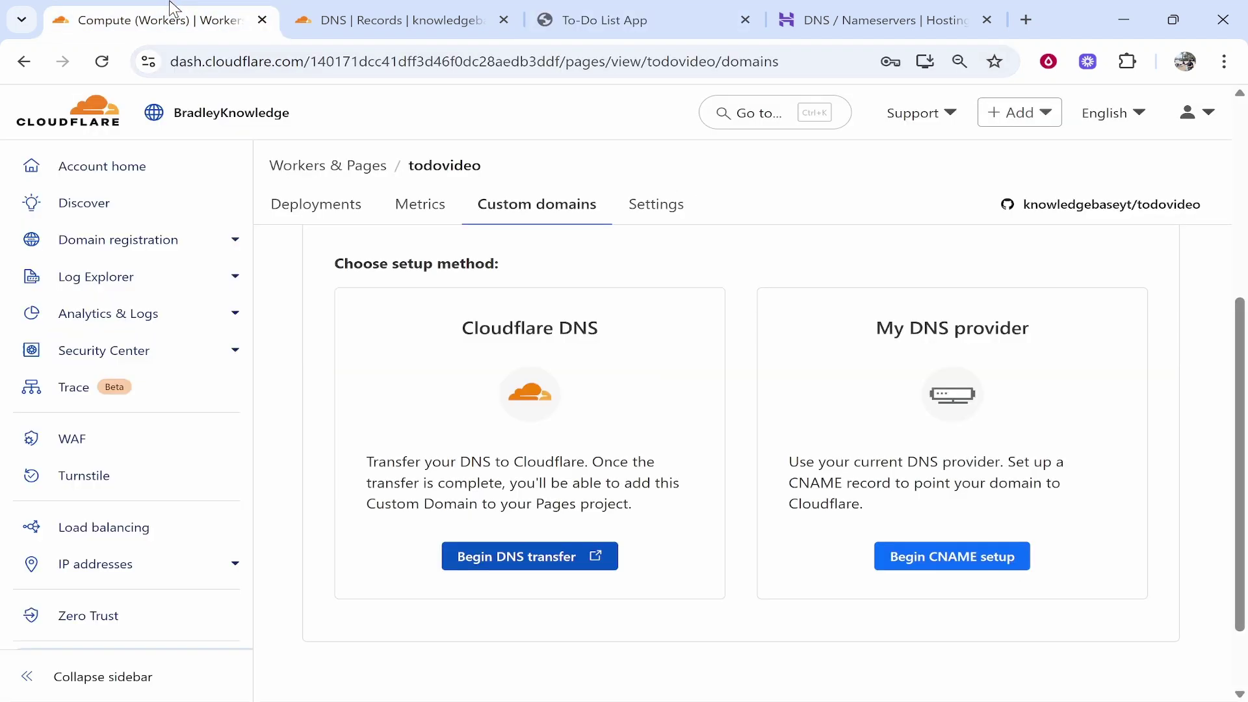
{"action": "scroll", "coordinate": [175, 410], "scroll_direction": "down", "scroll_amount": 5}
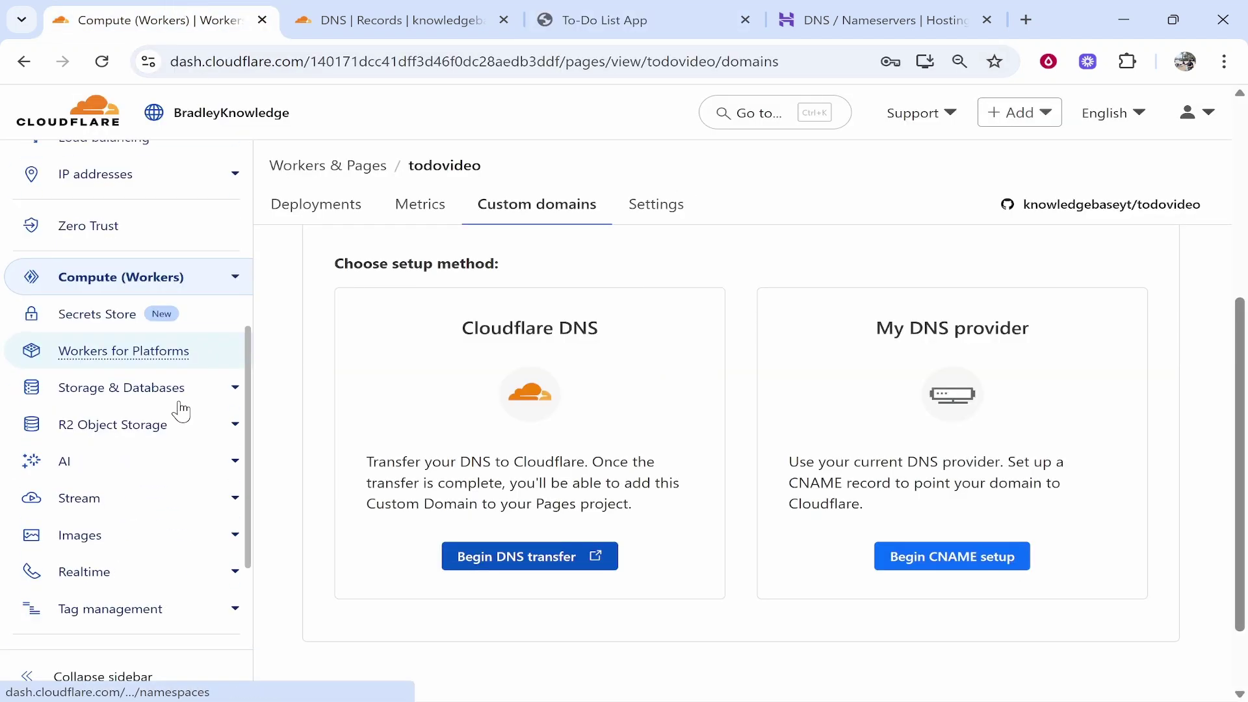
{"action": "left_click", "coordinate": [231, 277]}
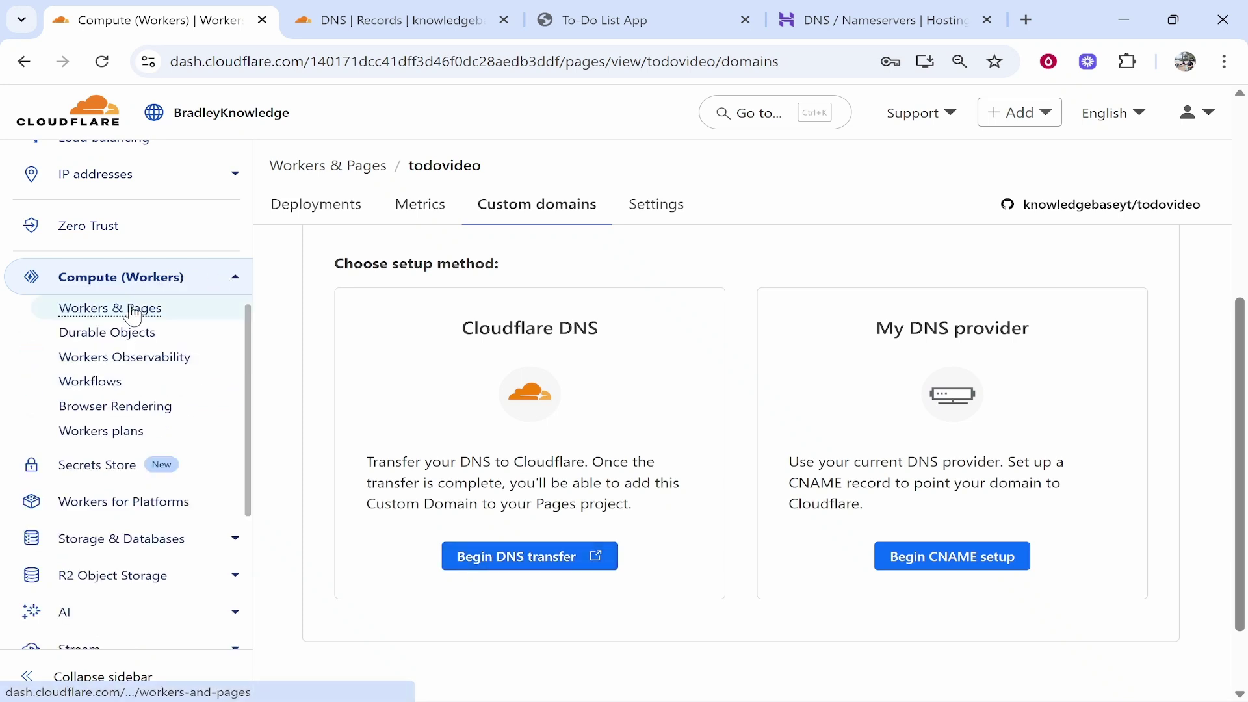
{"action": "left_click", "coordinate": [130, 310]}
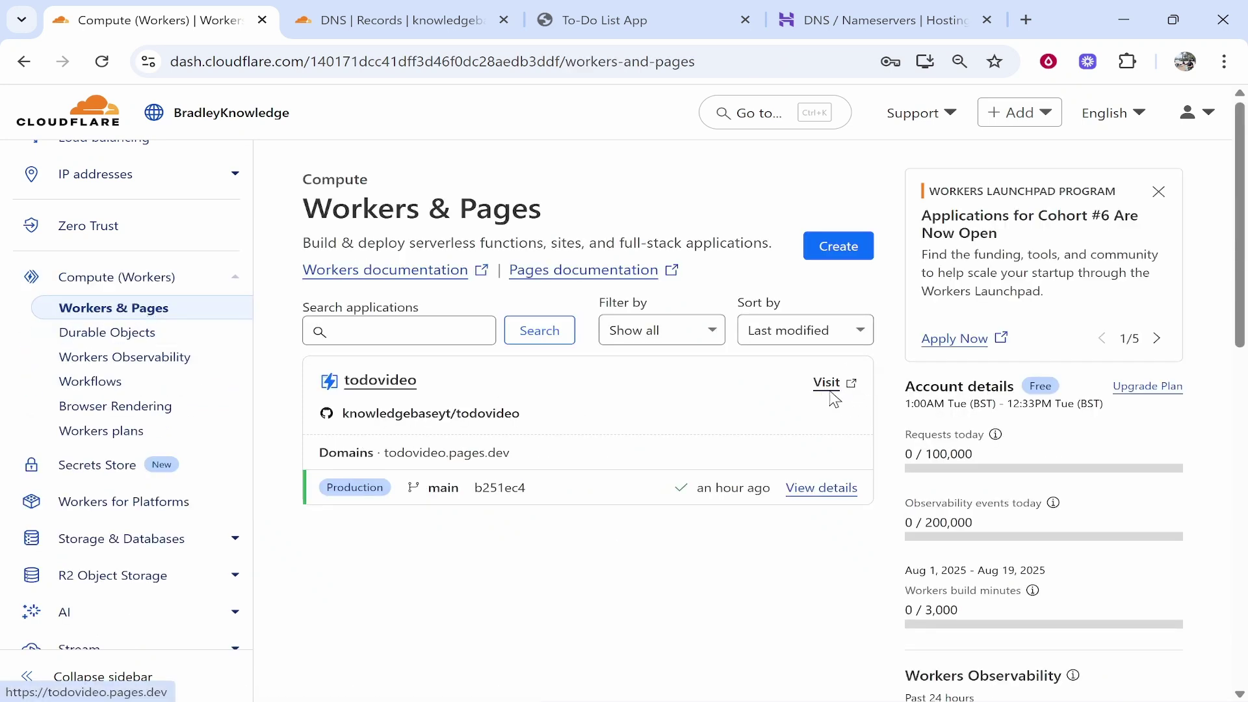
{"action": "left_click", "coordinate": [605, 20]}
{"action": "left_click_drag", "start_coordinate": [310, 61], "coordinate": [170, 61]}
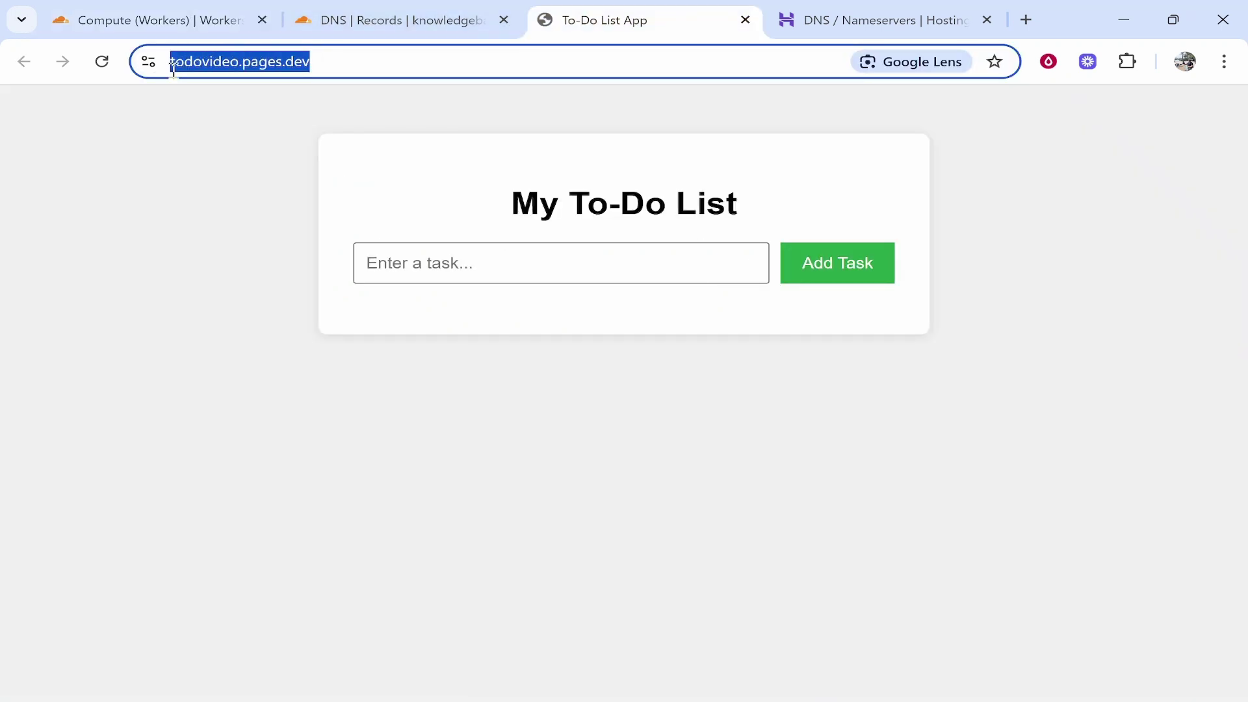
{"action": "right_click", "coordinate": [236, 68]}
{"action": "left_click", "coordinate": [305, 251]}
{"action": "left_click", "coordinate": [390, 9]}
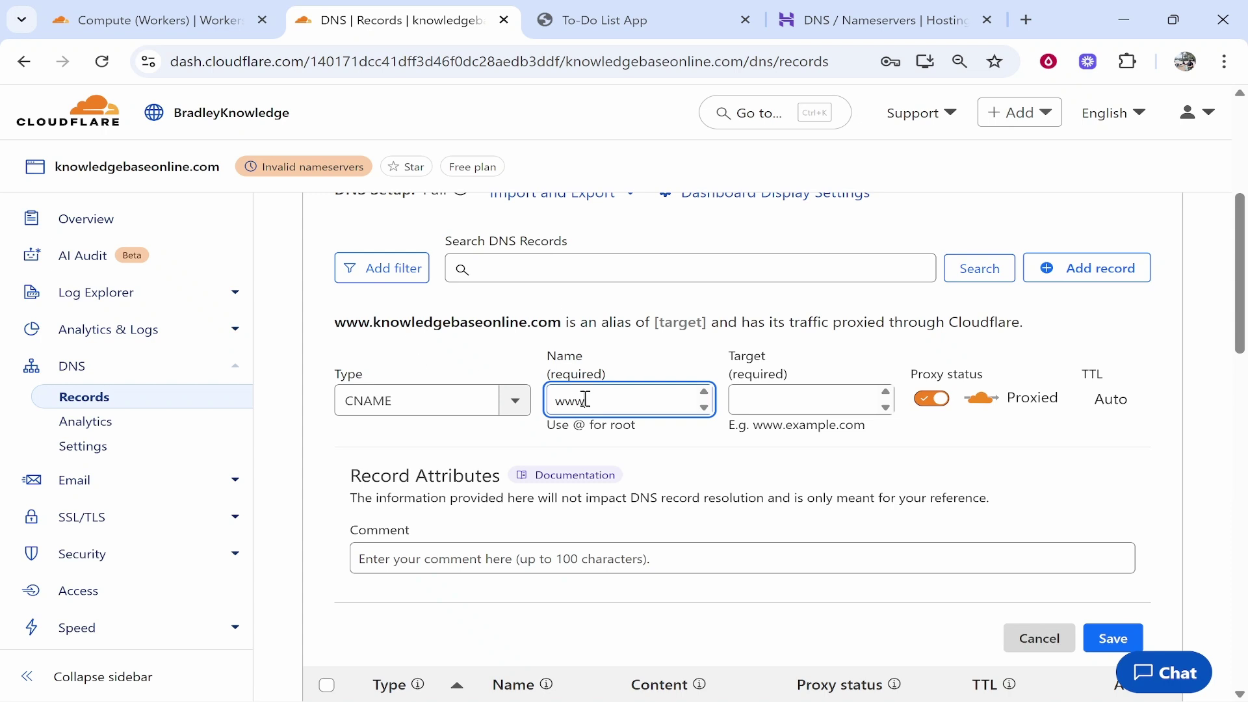
{"action": "left_click", "coordinate": [775, 400]}
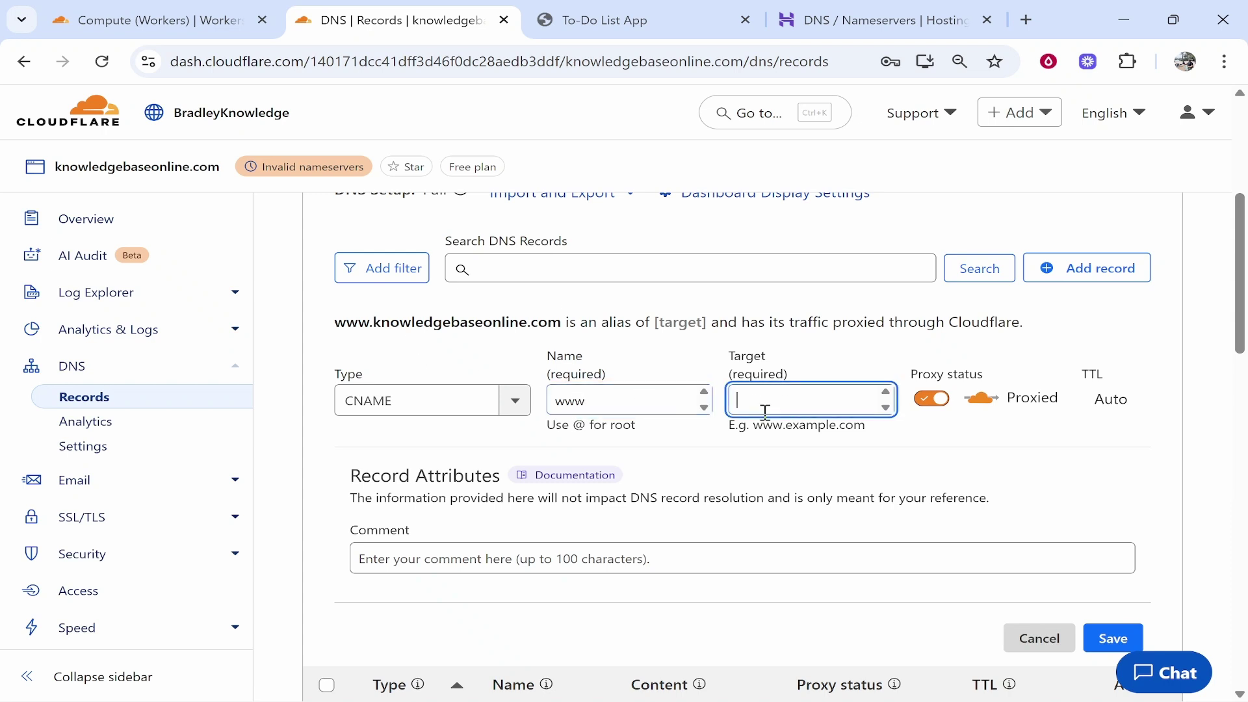
{"action": "right_click", "coordinate": [764, 409]}
{"action": "left_click", "coordinate": [838, 434]}
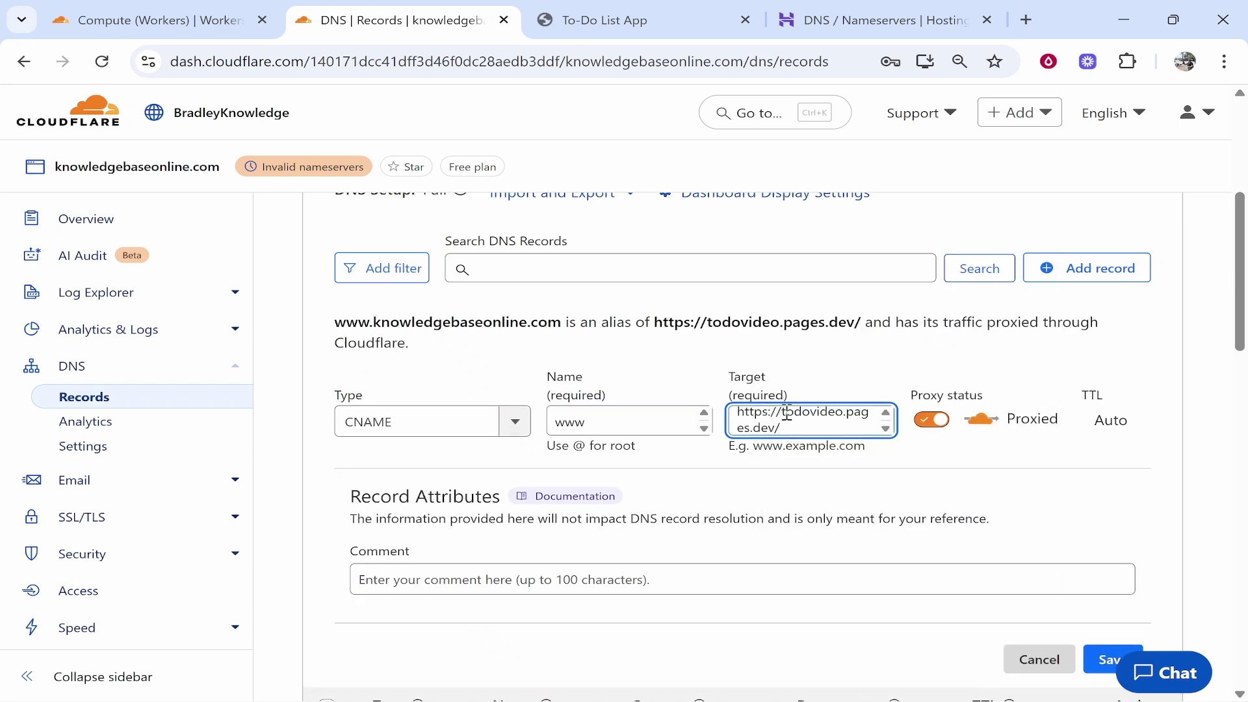
{"action": "key", "text": "BackSpace"}
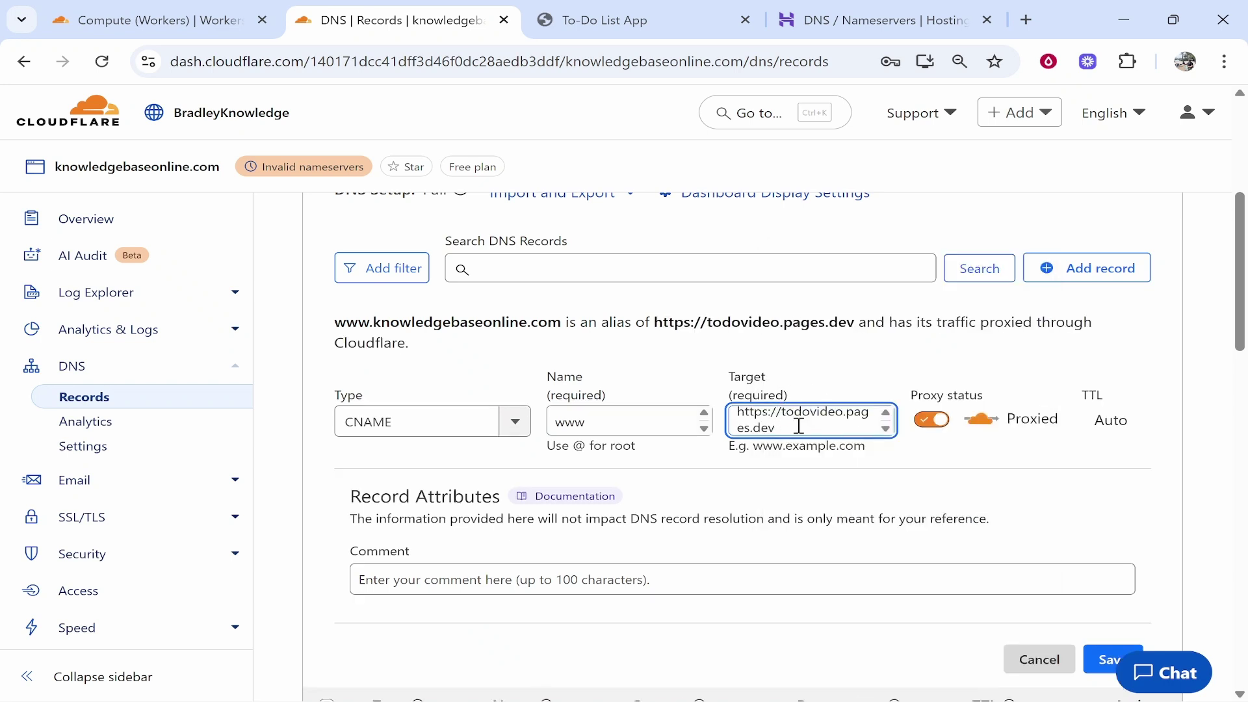
{"action": "left_click_drag", "start_coordinate": [785, 413], "coordinate": [902, 411]}
{"action": "key", "text": "BackSpace"}
{"action": "left_click", "coordinate": [869, 398]}
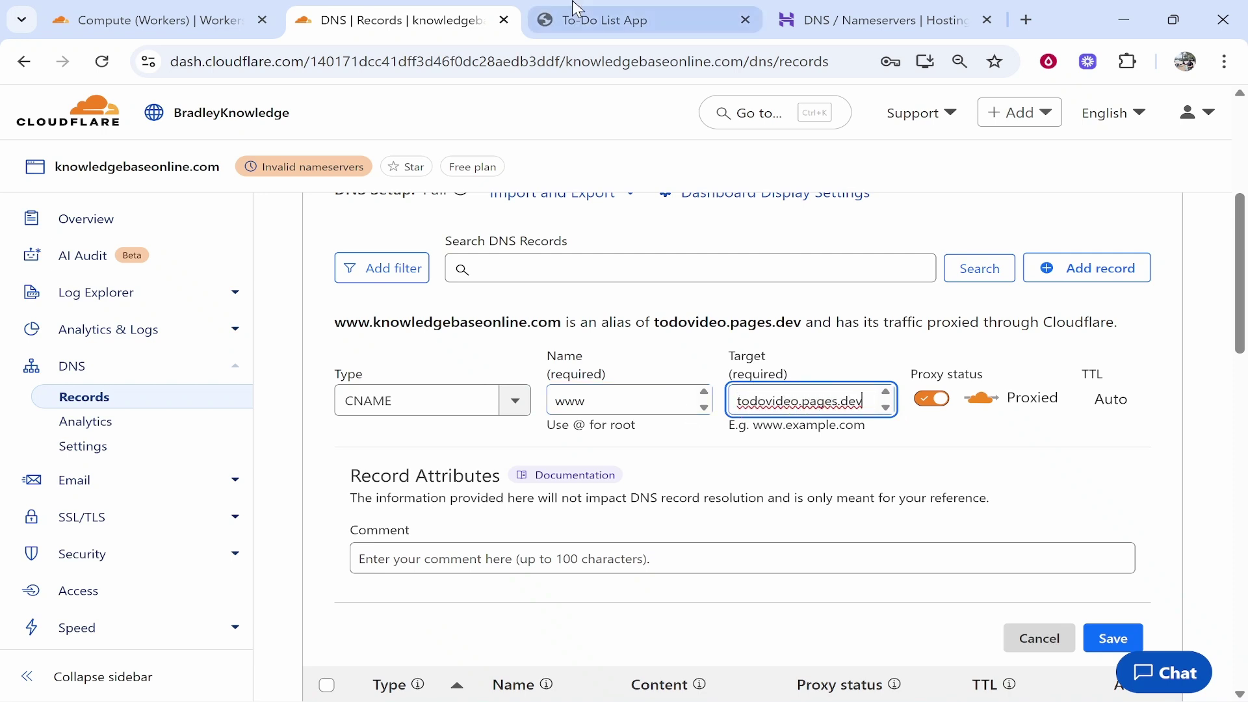
{"action": "left_click", "coordinate": [605, 21]}
{"action": "key", "text": "ctrl+c"}
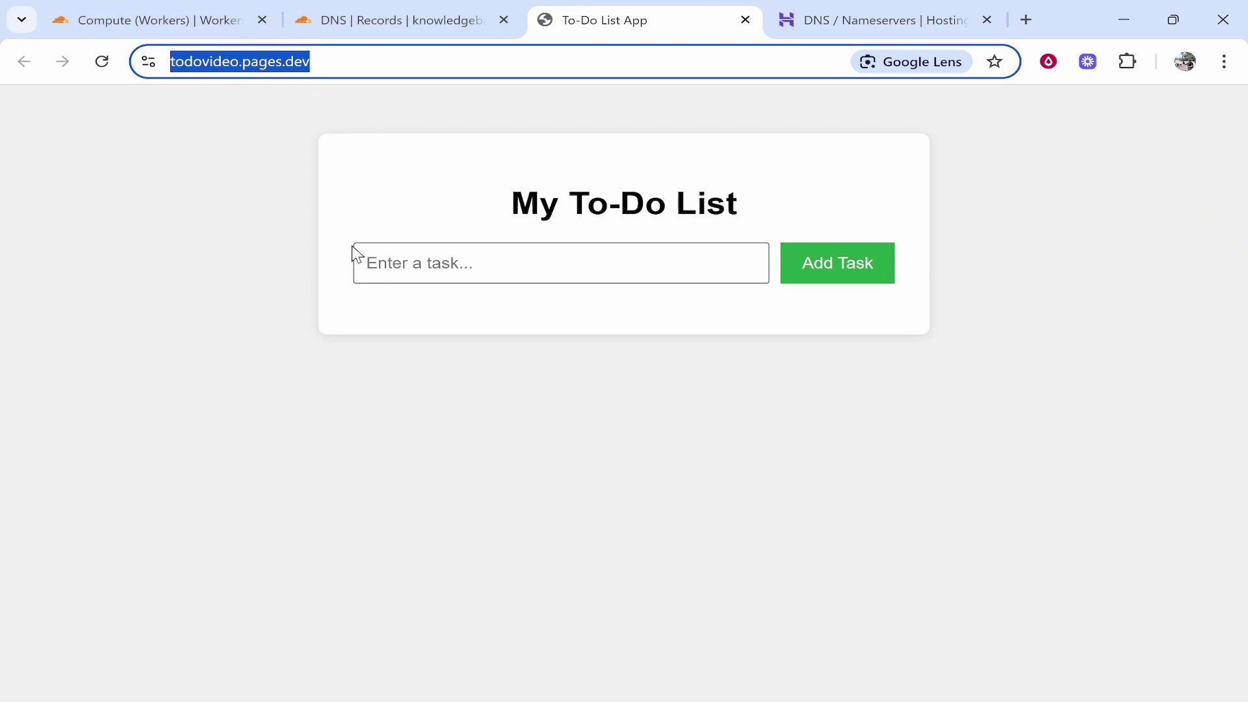
{"action": "left_click", "coordinate": [338, 10]}
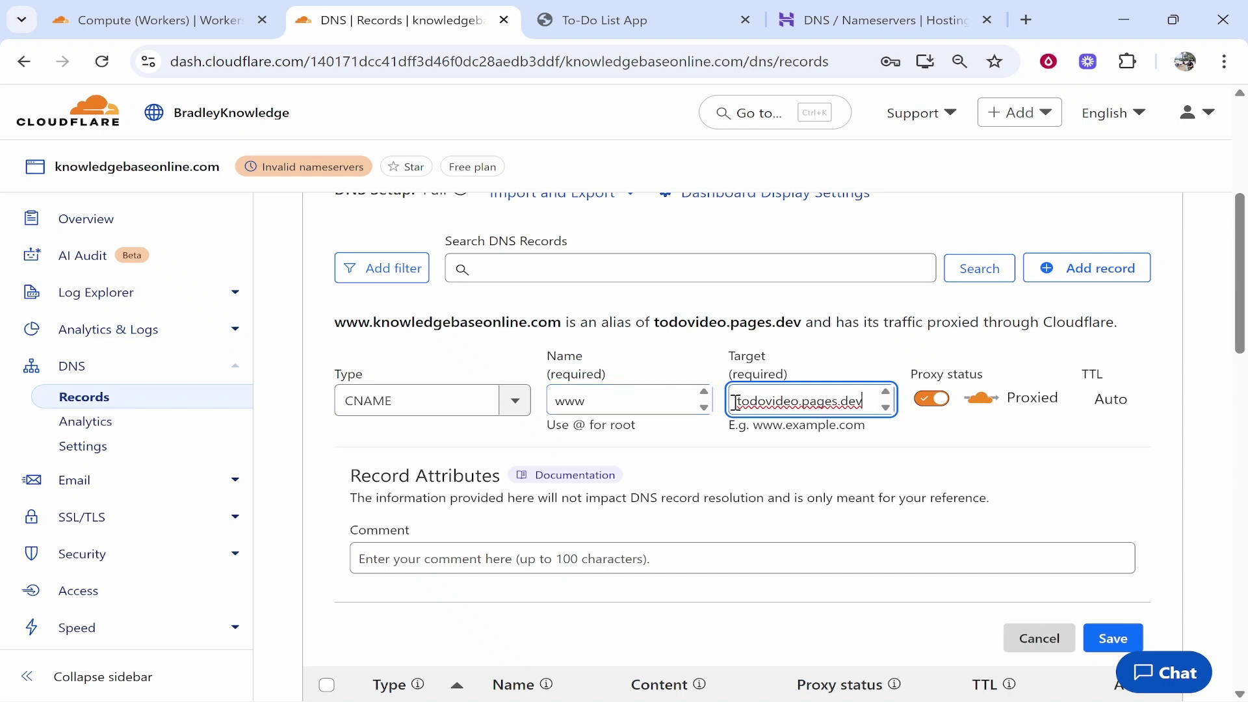
{"action": "left_click", "coordinate": [1113, 639]}
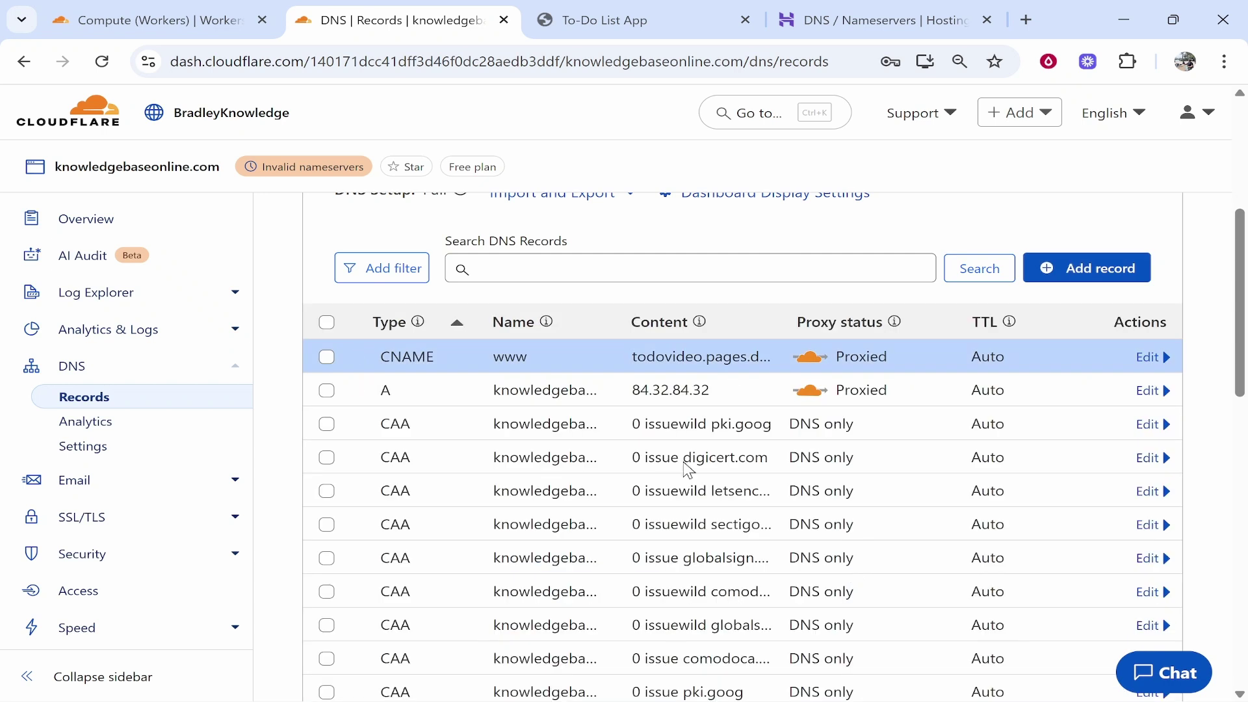
{"action": "scroll", "coordinate": [404, 304], "scroll_direction": "up", "scroll_amount": 5}
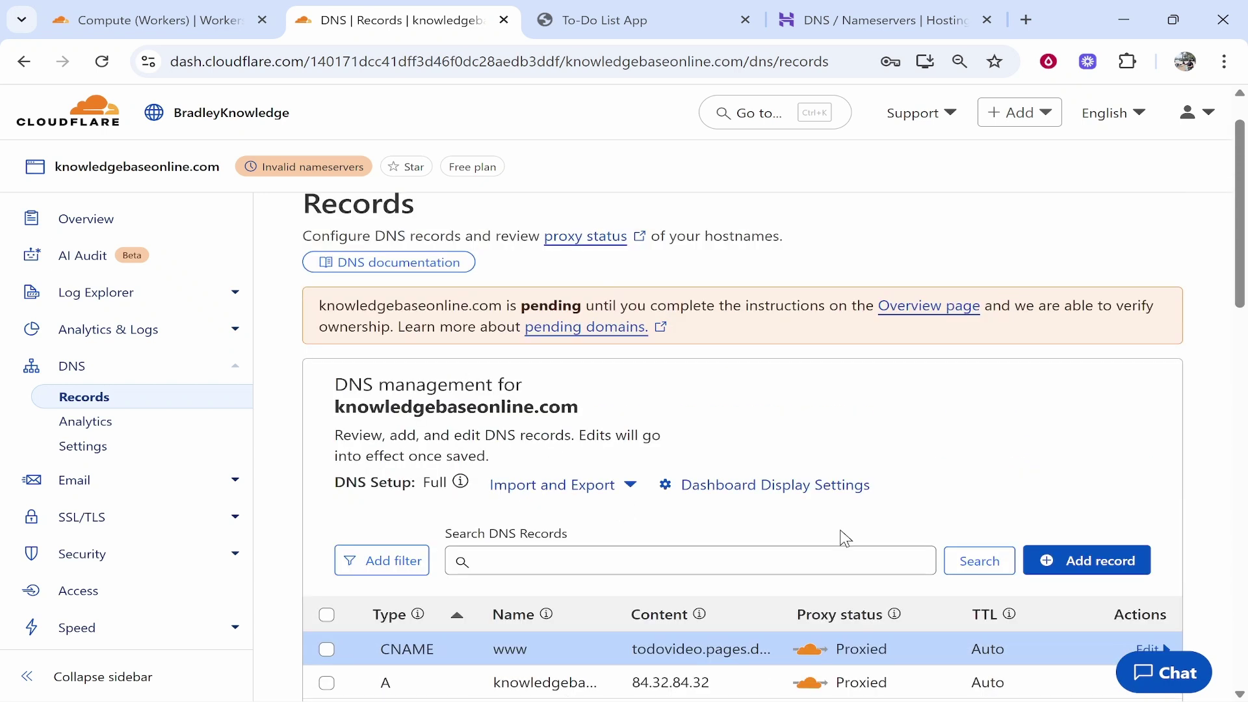
Step: Start another CNAME record with name @ for the root domain
{"action": "left_click", "coordinate": [1104, 566]}
{"action": "scroll", "coordinate": [794, 431], "scroll_direction": "down", "scroll_amount": 5}
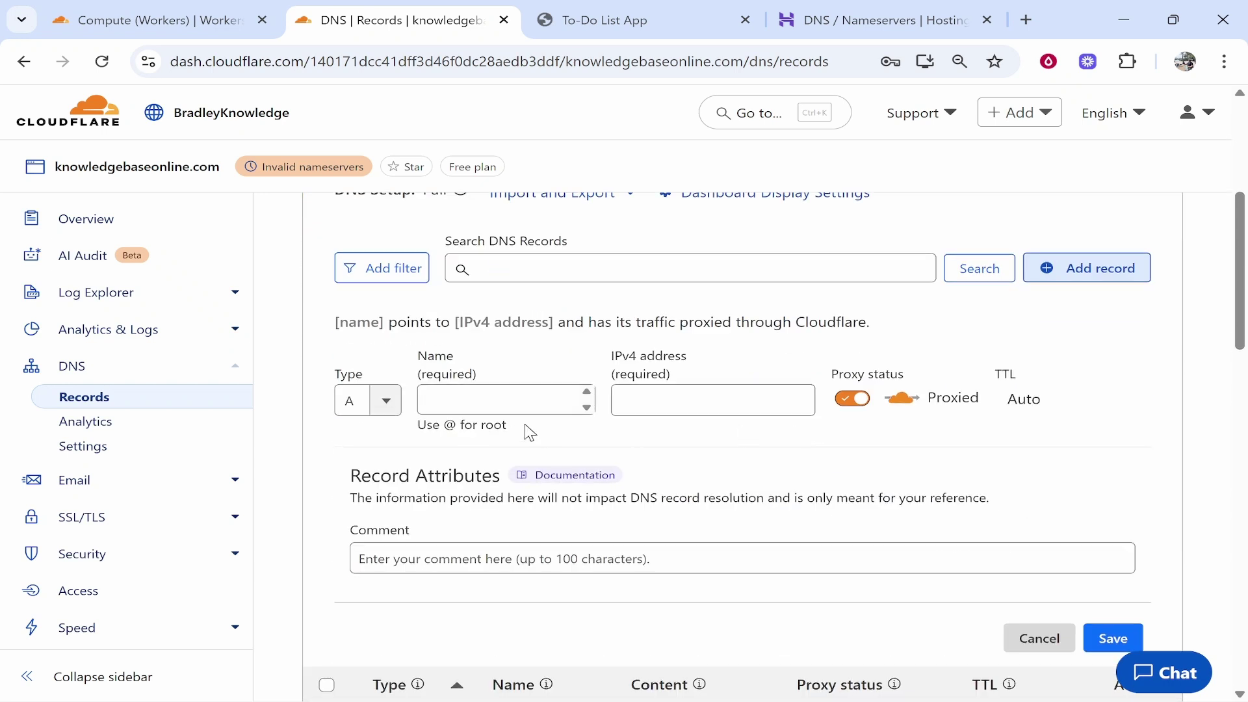
{"action": "left_click", "coordinate": [383, 401]}
{"action": "left_click", "coordinate": [364, 570]}
{"action": "left_click", "coordinate": [627, 406]}
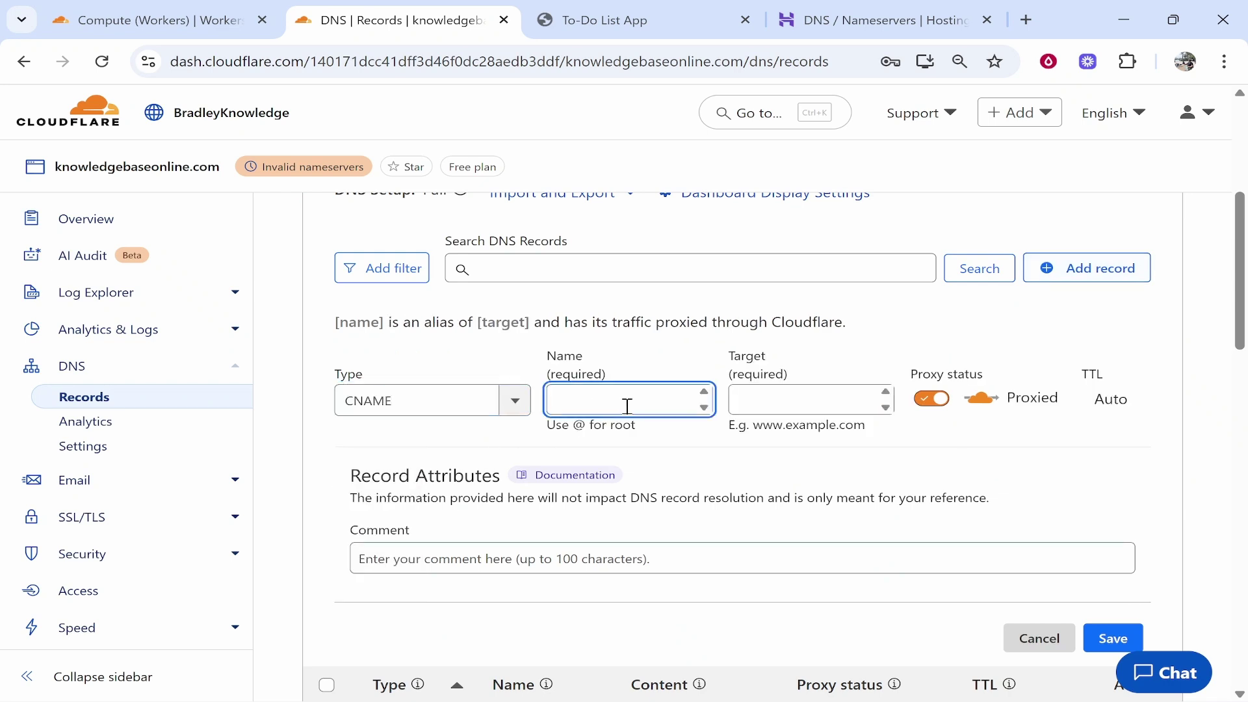
{"action": "type", "text": "@"}
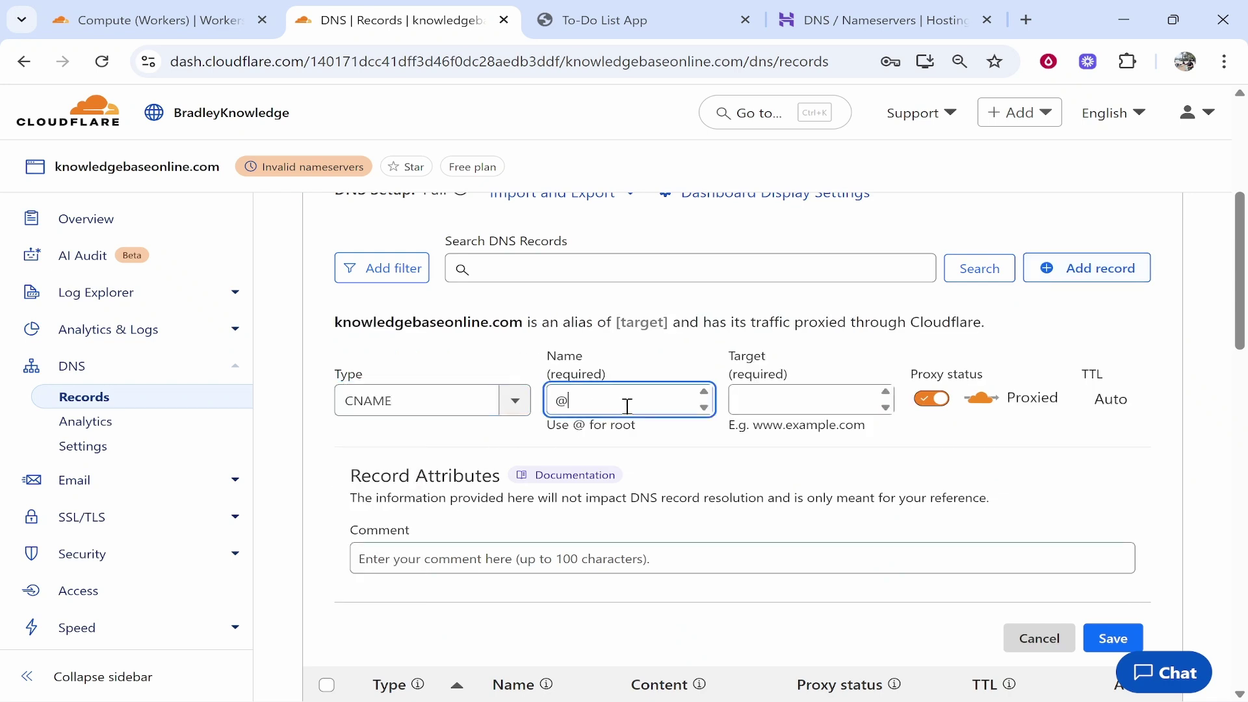
{"action": "scroll", "coordinate": [627, 406], "scroll_direction": "down", "scroll_amount": 5}
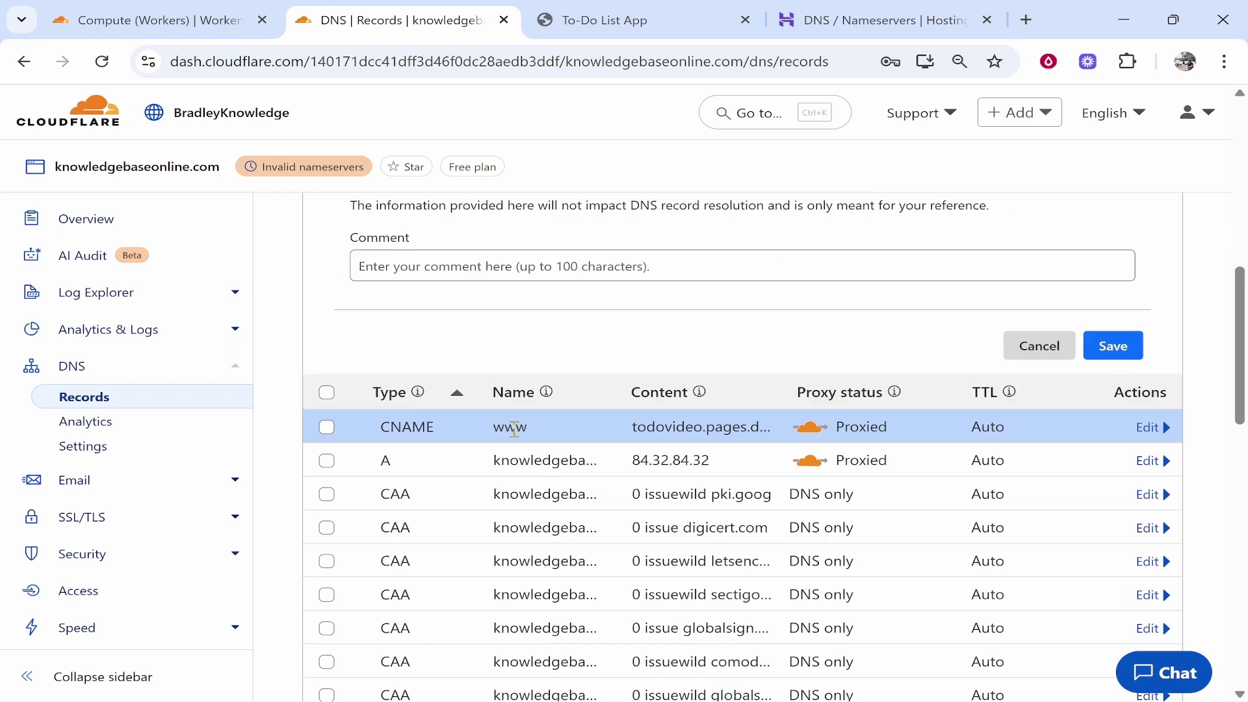
{"action": "scroll", "coordinate": [513, 429], "scroll_direction": "up", "scroll_amount": 3}
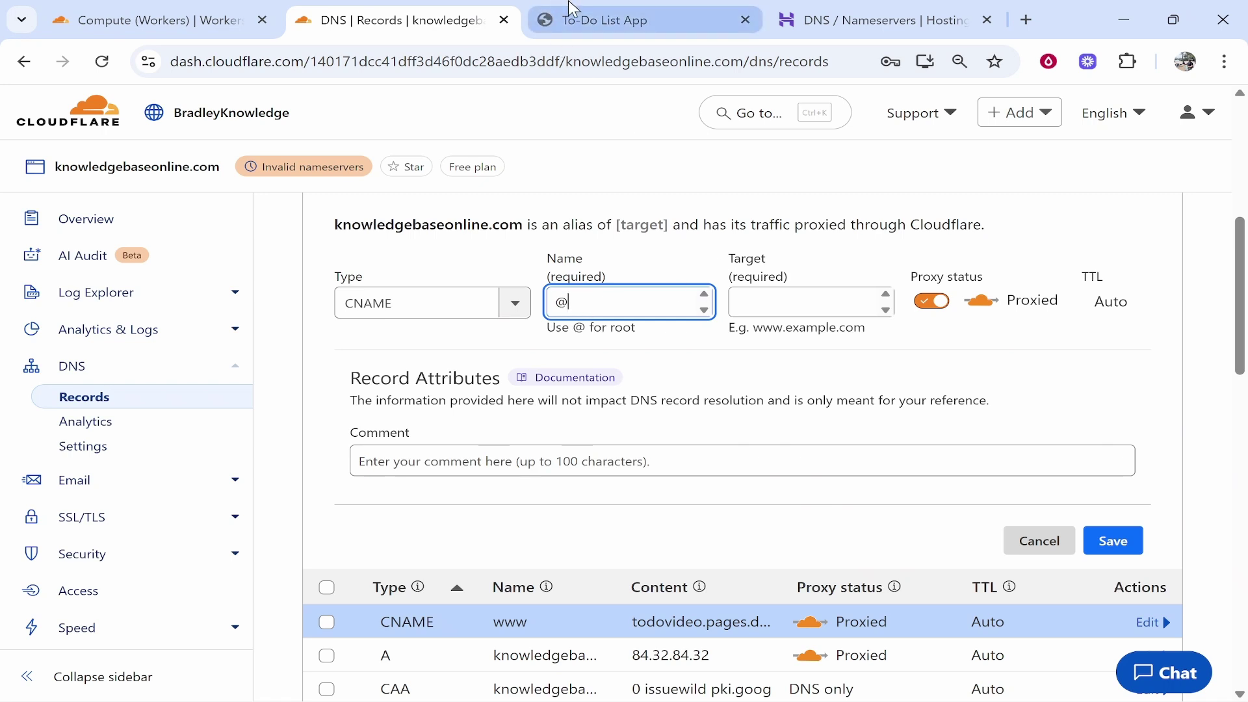
Step: Set its target to todovideo.pages.dev from the To-Do tab and attempt to save
{"action": "left_click", "coordinate": [579, 16]}
{"action": "right_click", "coordinate": [273, 69]}
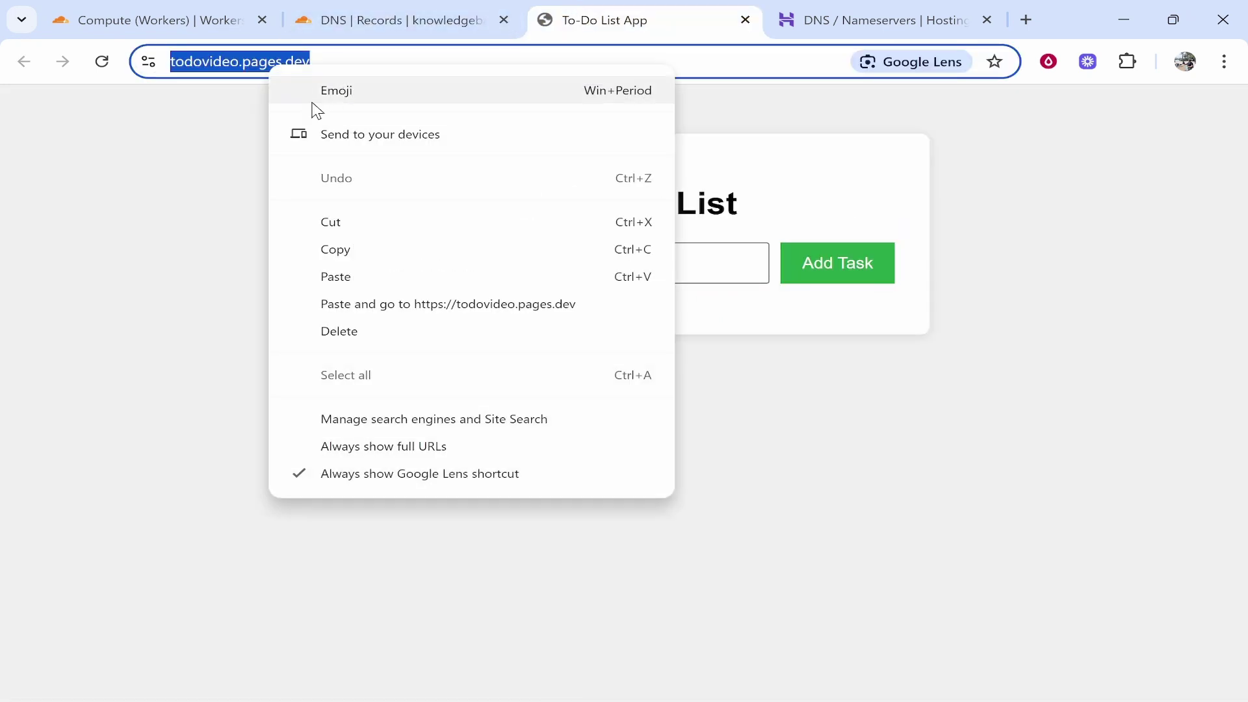
{"action": "left_click", "coordinate": [335, 249]}
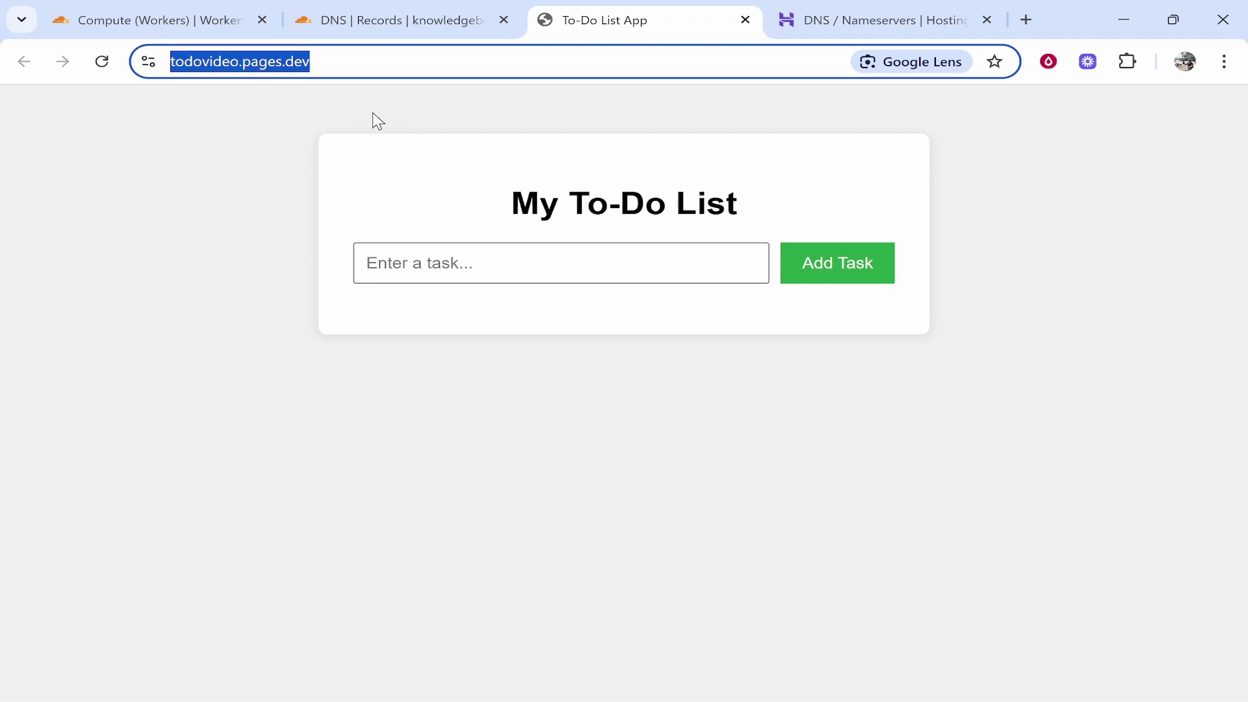
{"action": "left_click", "coordinate": [156, 19]}
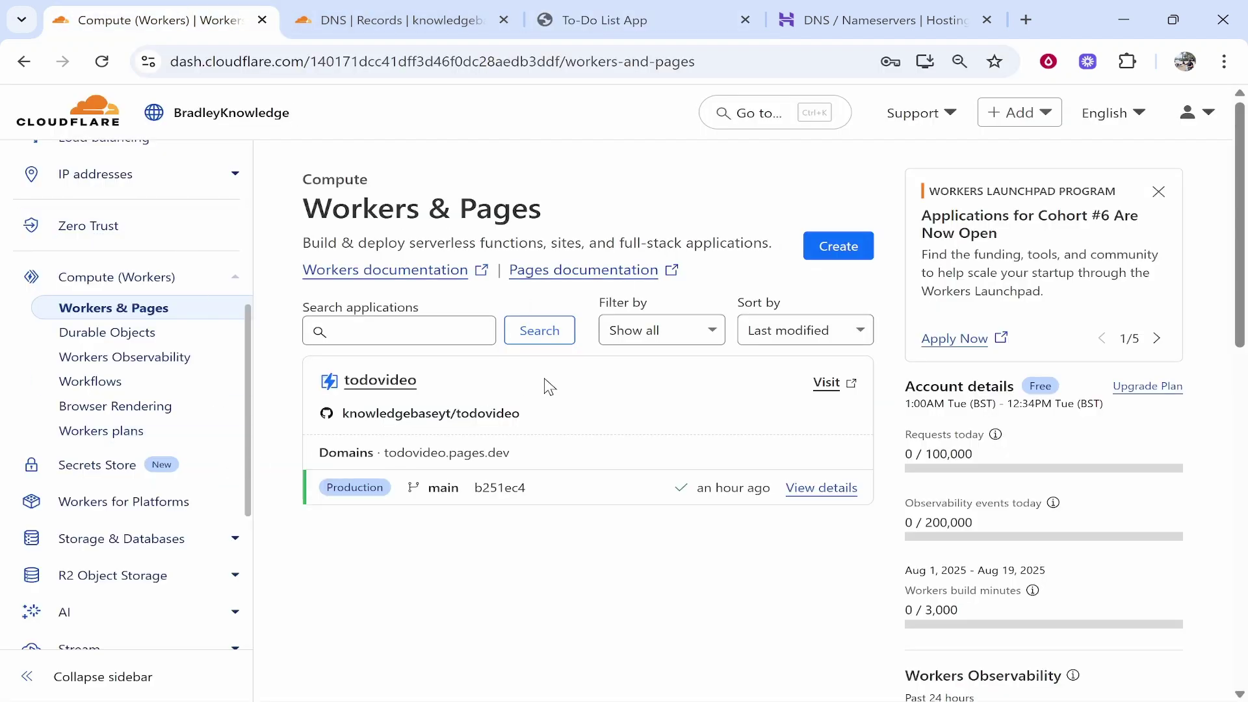
{"action": "key", "text": "ctrl+Tab"}
{"action": "right_click", "coordinate": [787, 303]}
{"action": "left_click", "coordinate": [851, 437]}
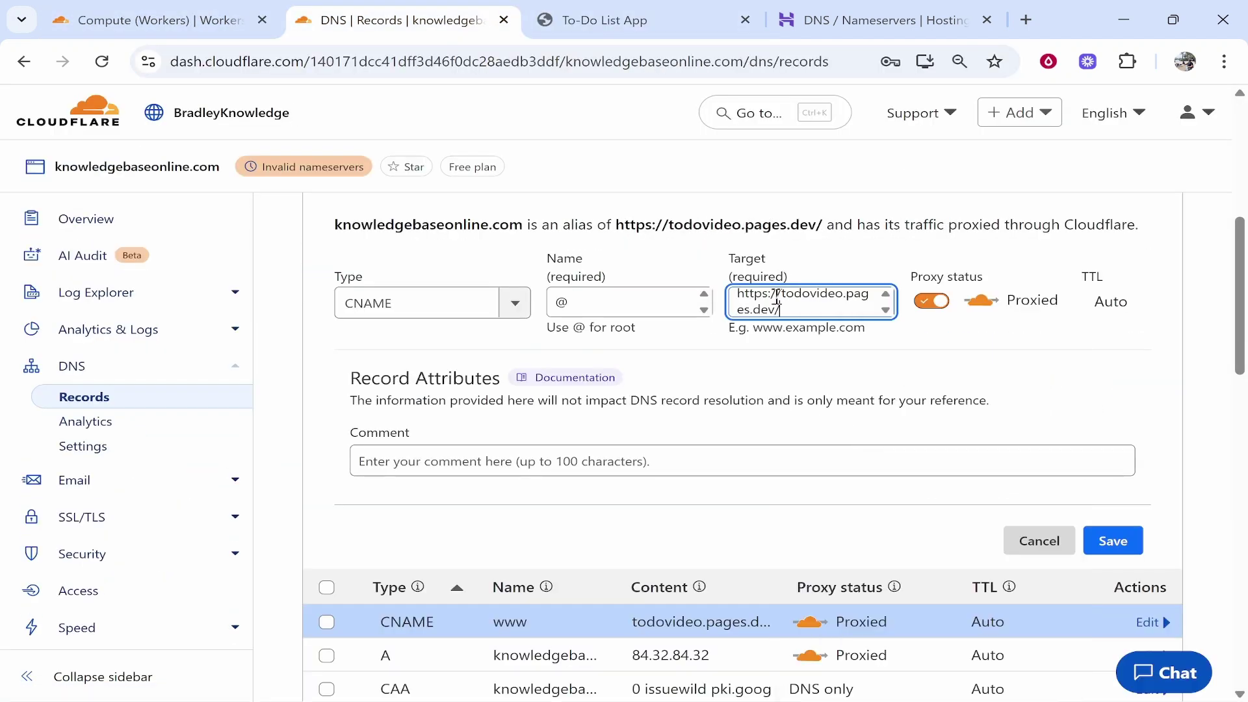
{"action": "key", "text": "BackSpace"}
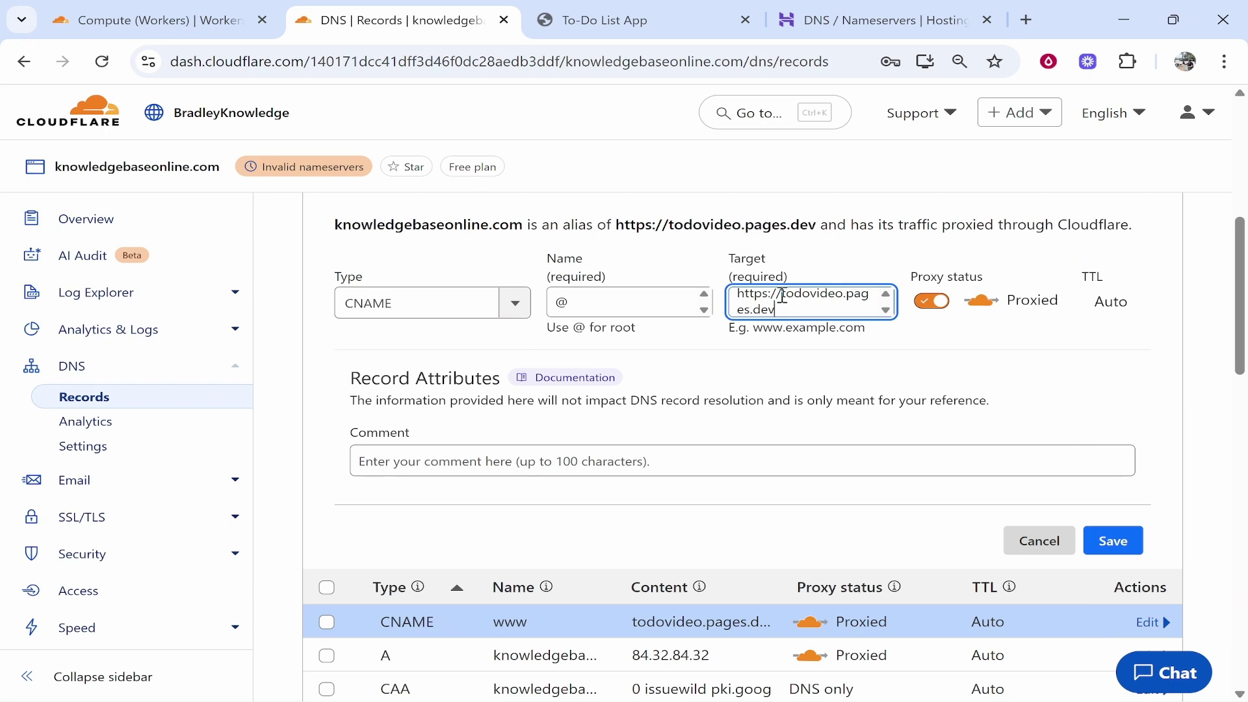
{"action": "left_click_drag", "start_coordinate": [782, 296], "coordinate": [604, 294]}
{"action": "key", "text": "BackSpace"}
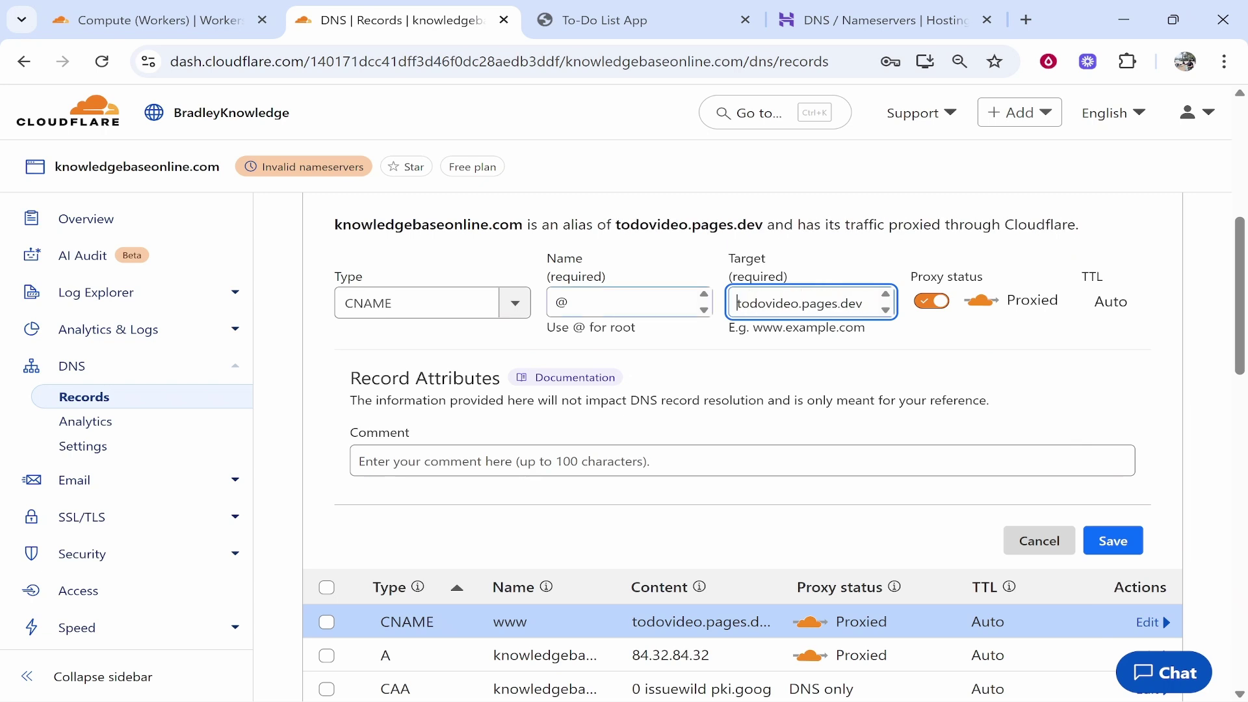
{"action": "left_click", "coordinate": [1119, 548]}
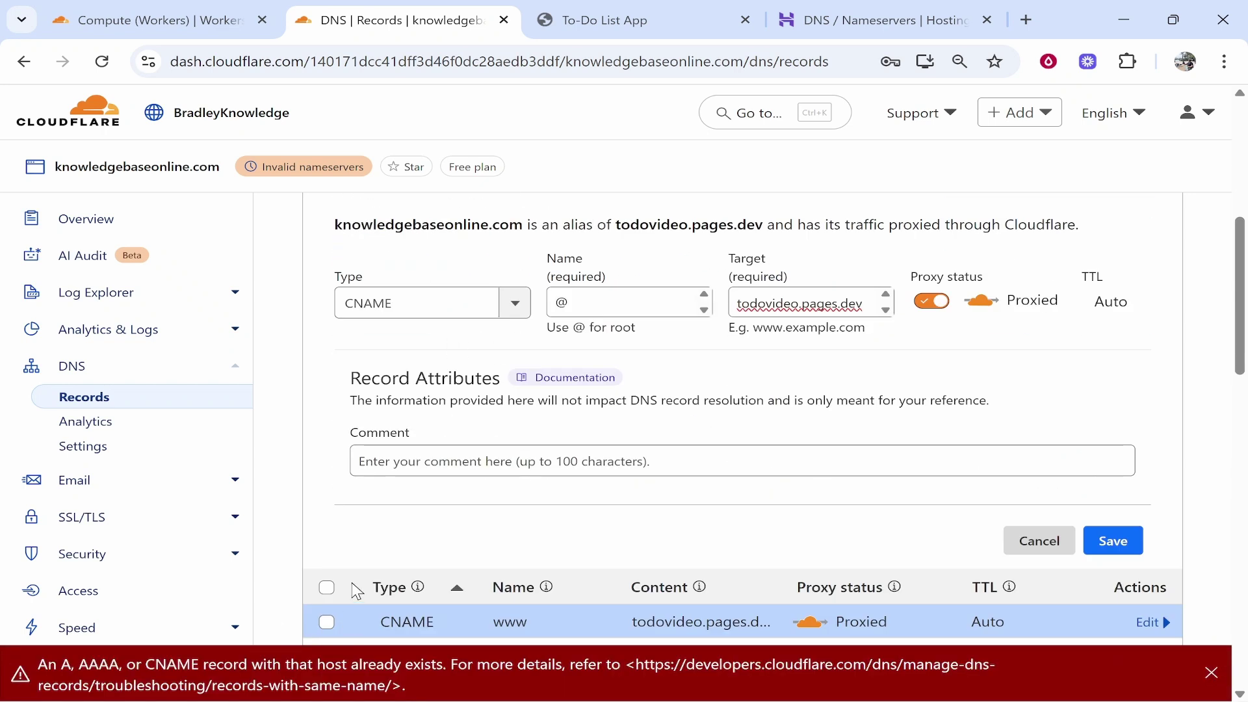
Step: Select and delete the conflicting root A record pointing to 84.32.84.32
{"action": "scroll", "coordinate": [418, 421], "scroll_direction": "down", "scroll_amount": 4}
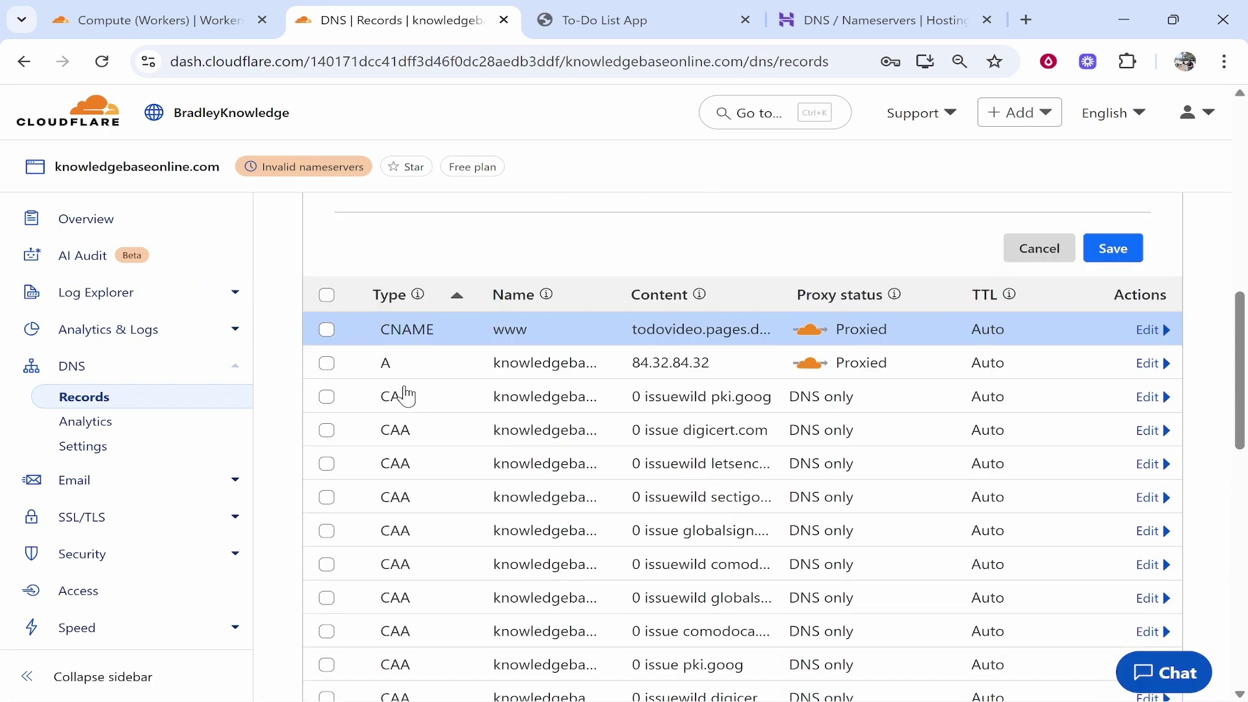
{"action": "scroll", "coordinate": [426, 346], "scroll_direction": "down", "scroll_amount": 2}
{"action": "scroll", "coordinate": [430, 346], "scroll_direction": "down", "scroll_amount": 7}
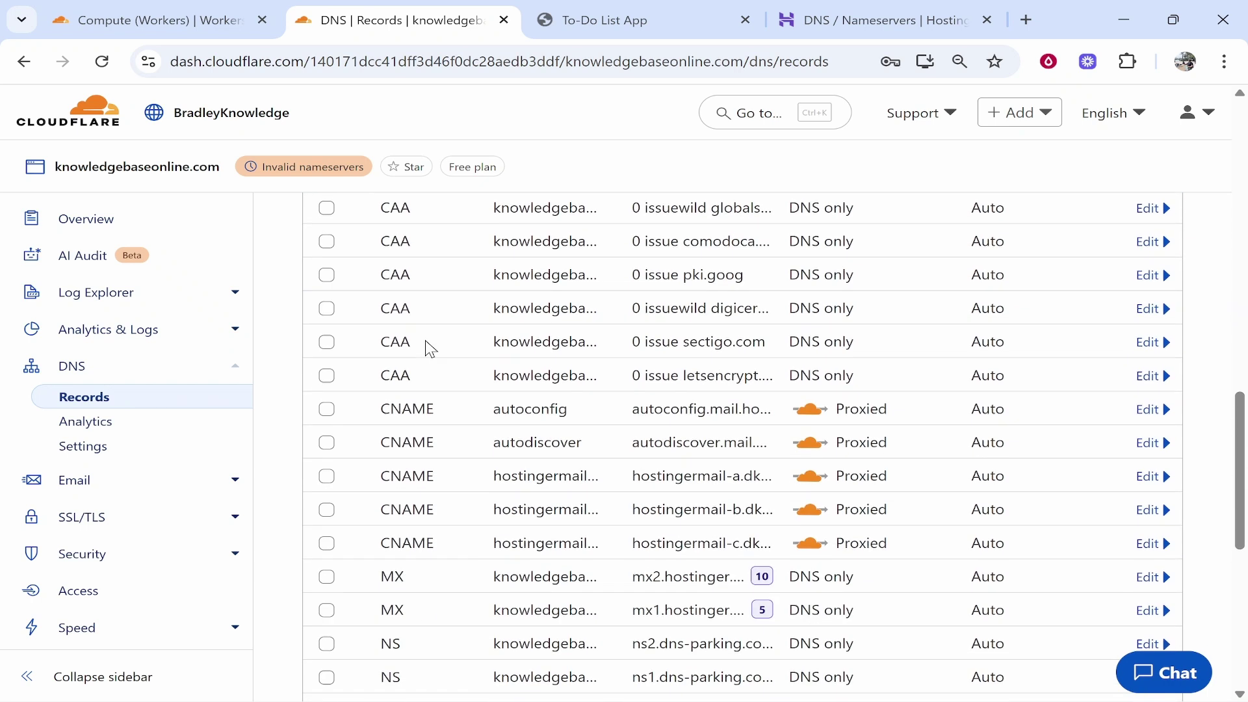
{"action": "scroll", "coordinate": [429, 349], "scroll_direction": "up", "scroll_amount": 9}
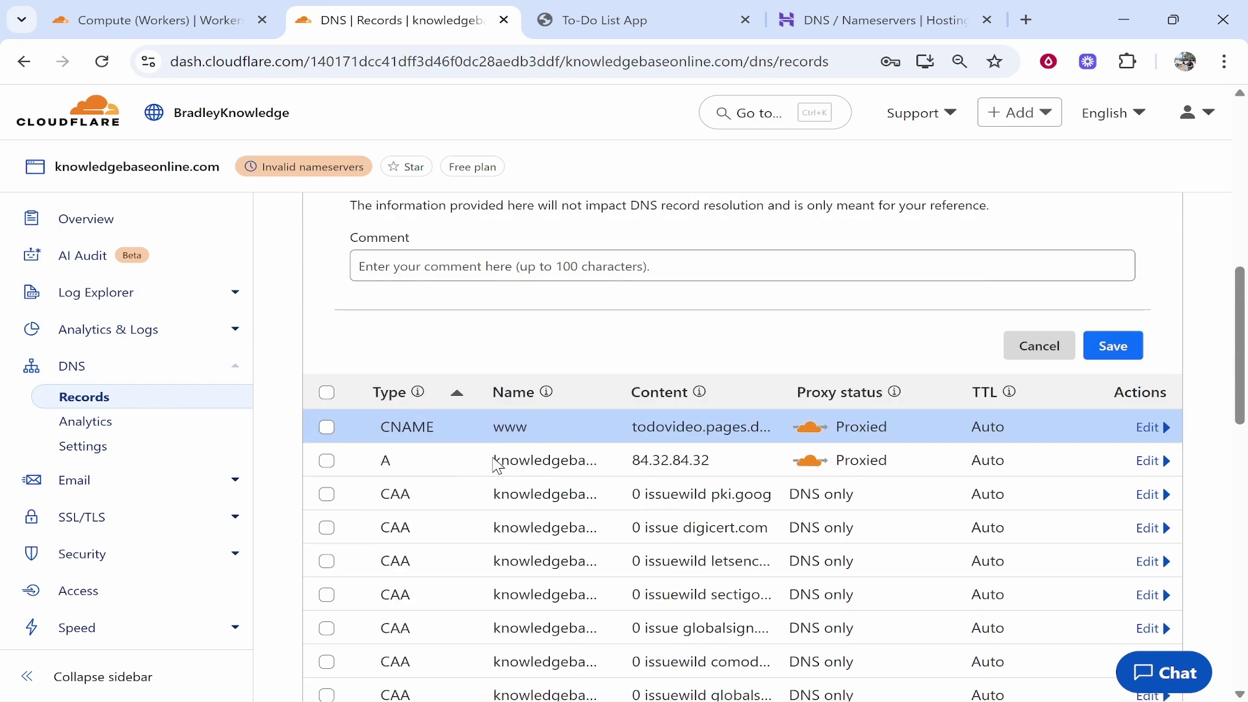
{"action": "left_click_drag", "start_coordinate": [495, 463], "coordinate": [586, 455]}
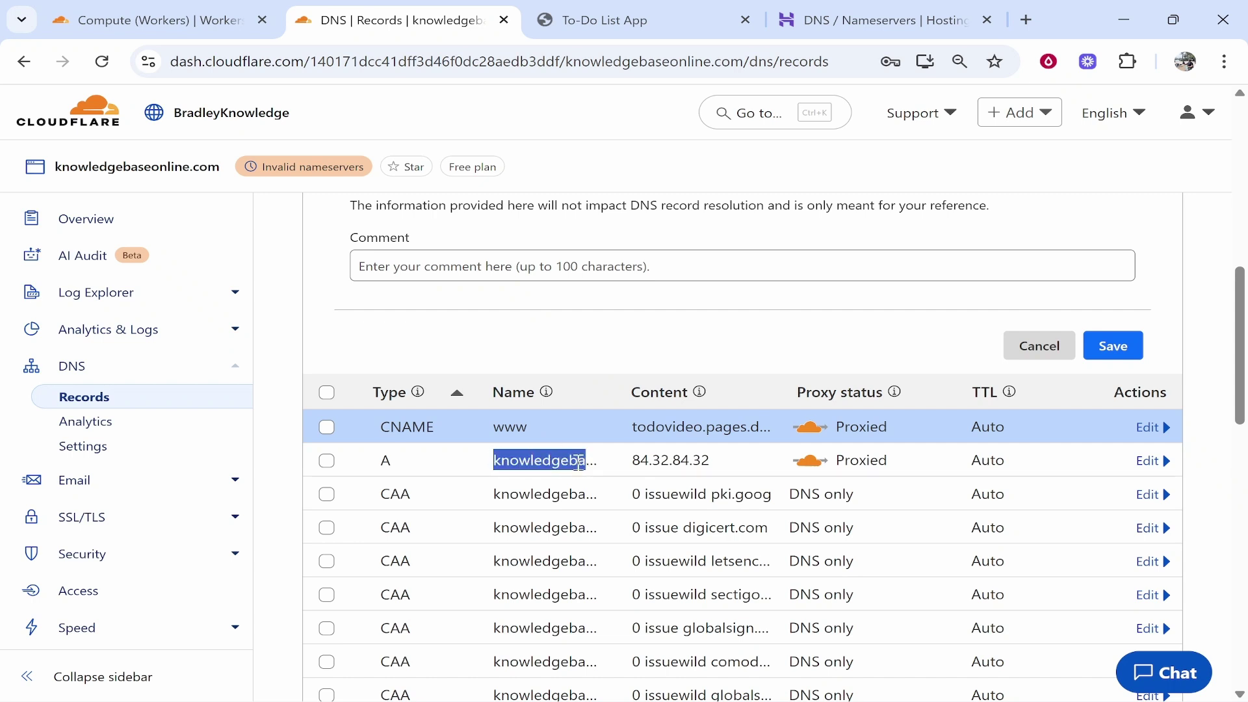
{"action": "left_click", "coordinate": [578, 464]}
{"action": "left_click", "coordinate": [327, 463]}
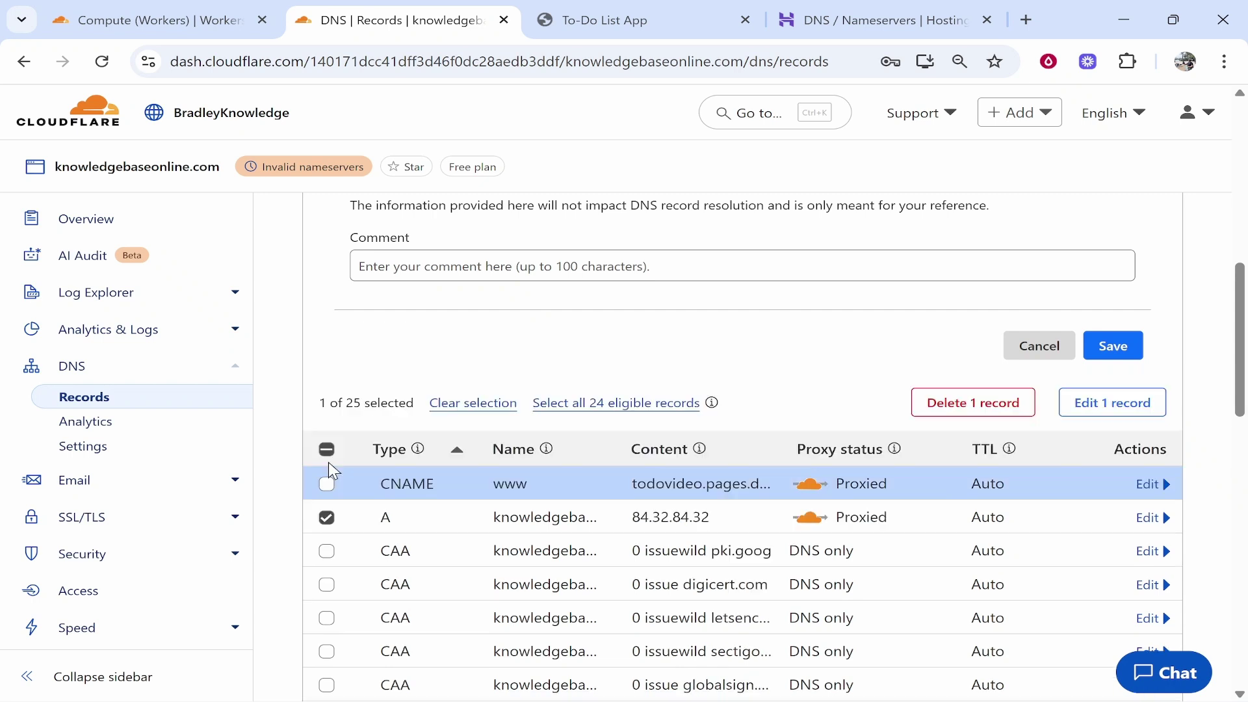
{"action": "scroll", "coordinate": [388, 527], "scroll_direction": "down", "scroll_amount": 7}
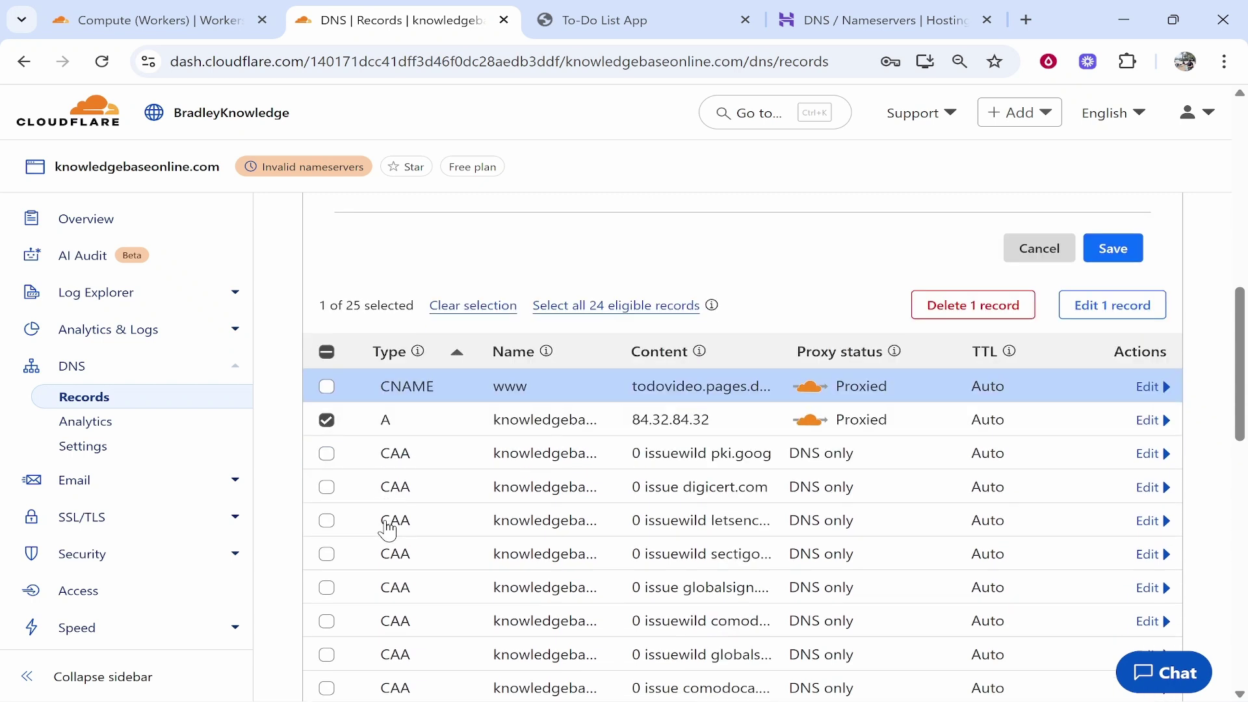
{"action": "scroll", "coordinate": [588, 477], "scroll_direction": "down", "scroll_amount": 2}
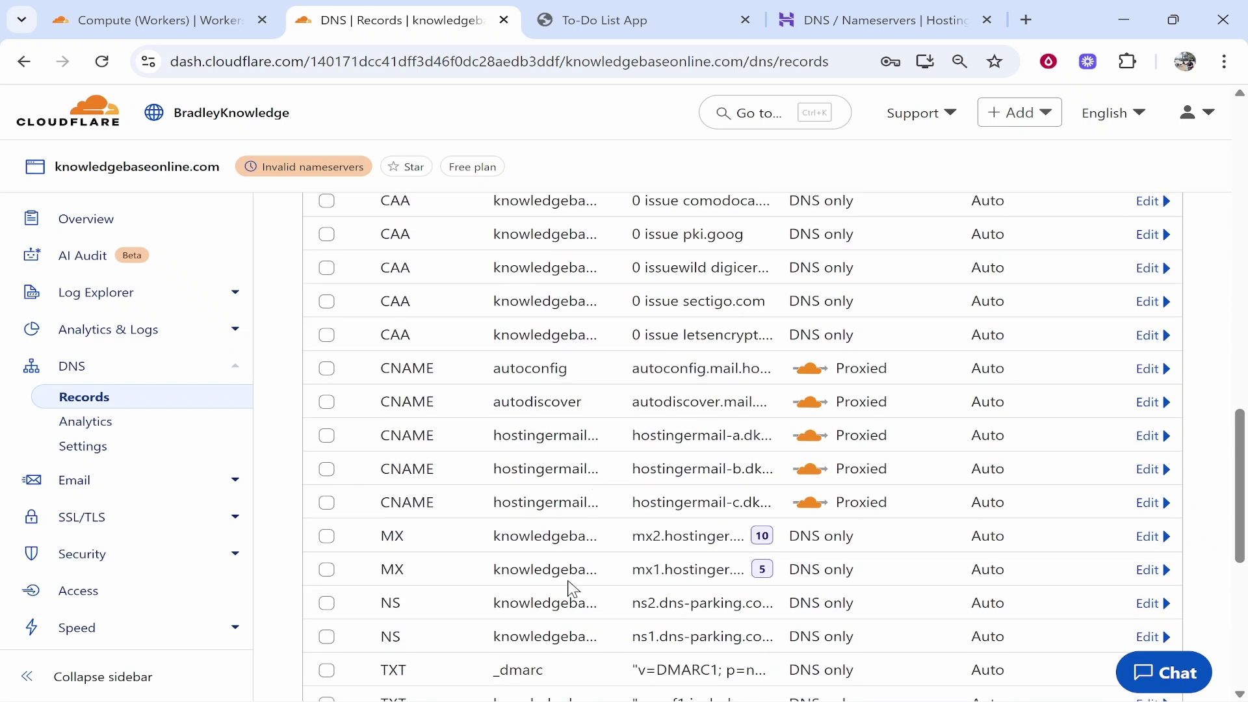
{"action": "scroll", "coordinate": [432, 541], "scroll_direction": "down", "scroll_amount": 2}
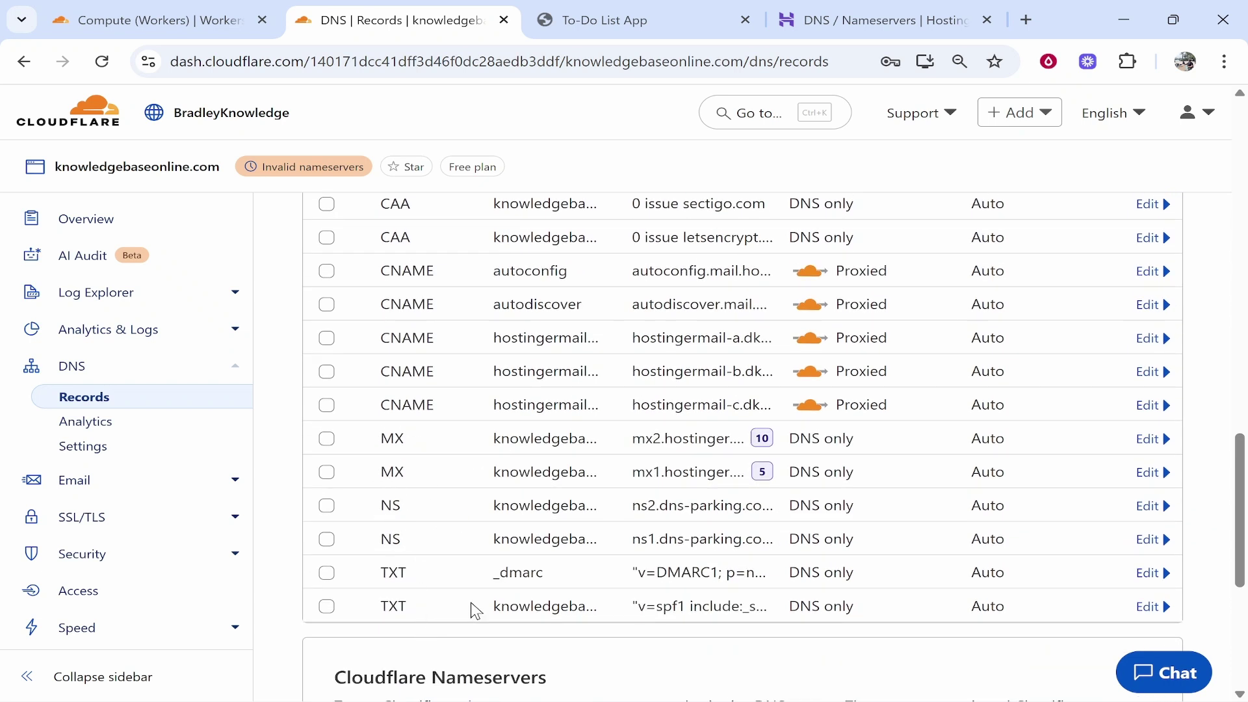
{"action": "scroll", "coordinate": [528, 605], "scroll_direction": "up", "scroll_amount": 10}
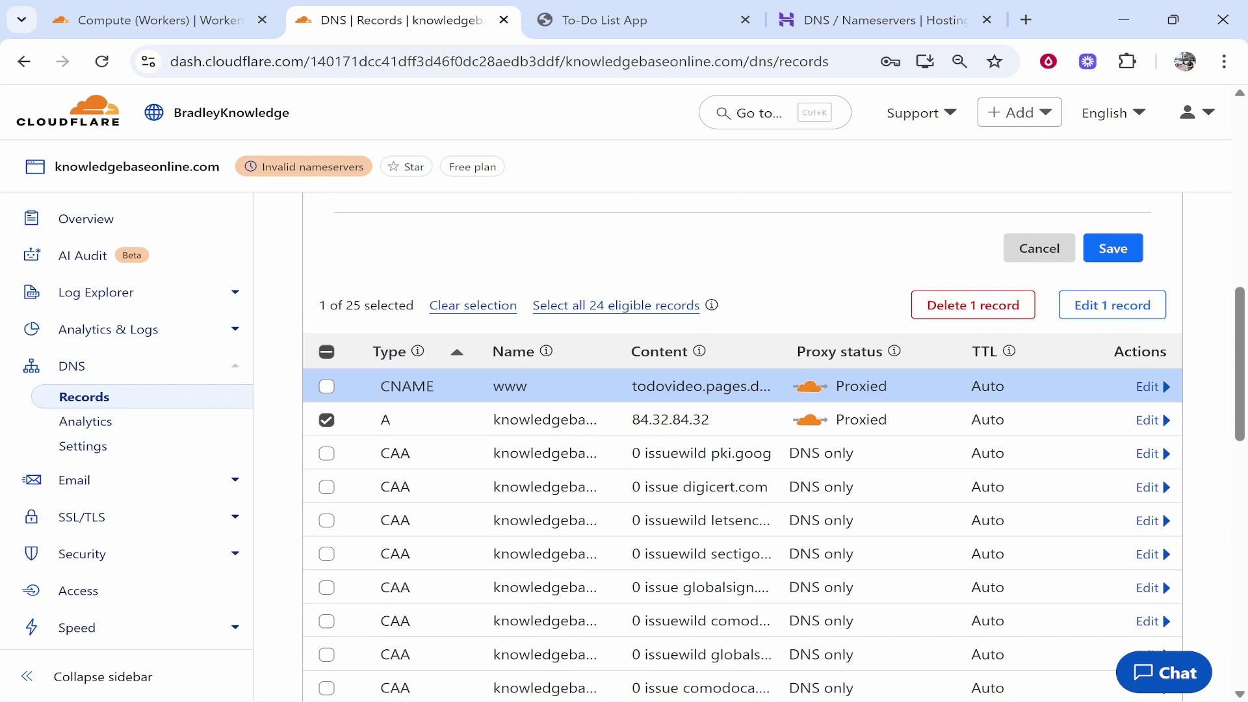
{"action": "left_click", "coordinate": [975, 305]}
Step: Save the root CNAME to todovideo.pages.dev and check it alongside the www record
{"action": "scroll", "coordinate": [789, 390], "scroll_direction": "up", "scroll_amount": 8}
{"action": "scroll", "coordinate": [1001, 519], "scroll_direction": "down", "scroll_amount": 5}
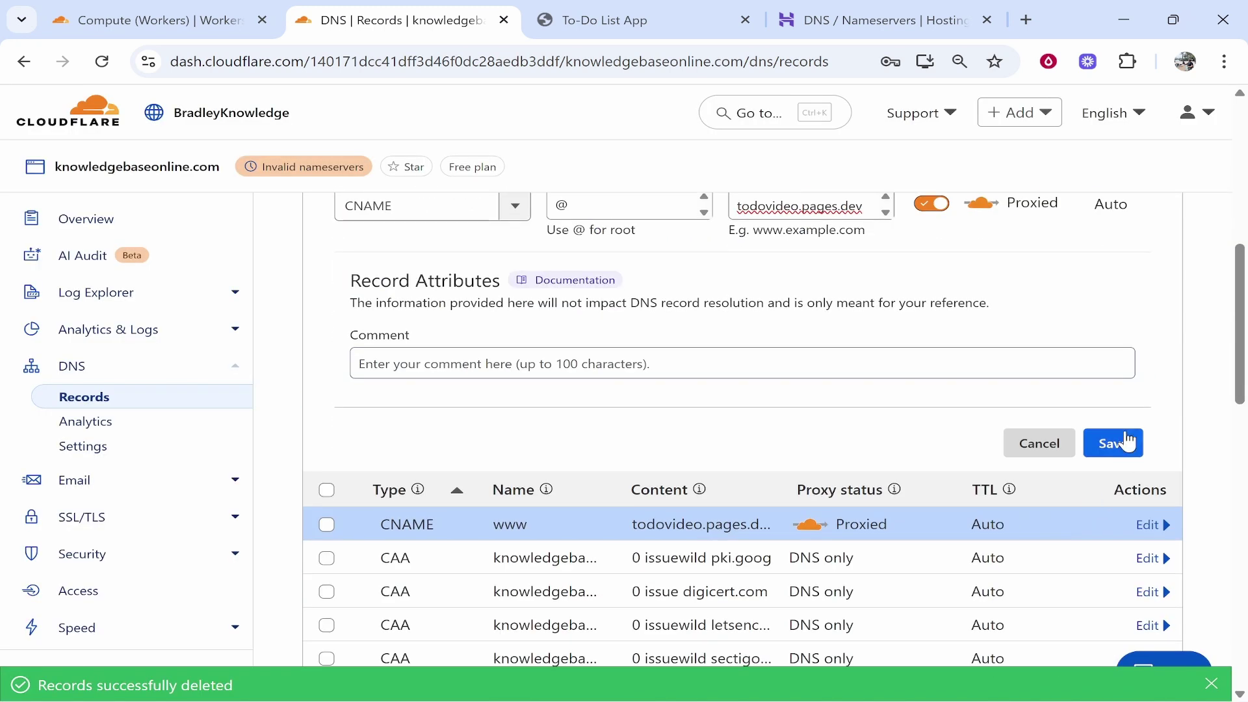
{"action": "left_click", "coordinate": [1114, 448]}
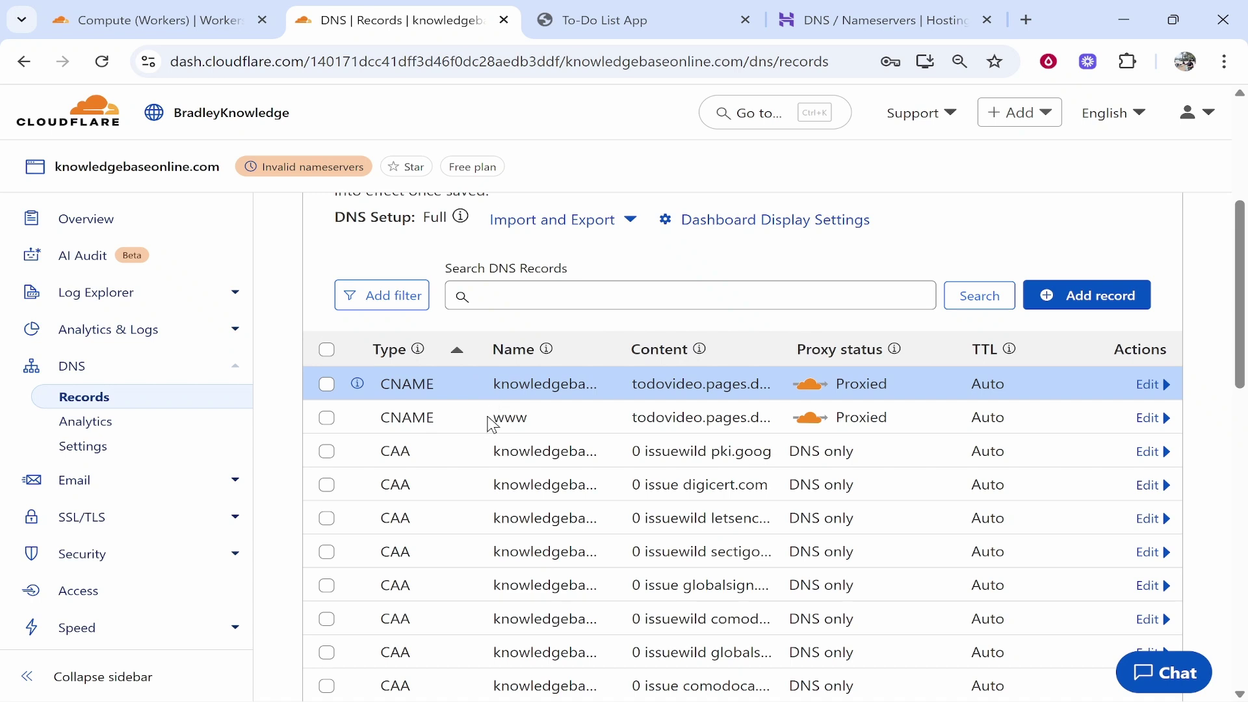
{"action": "left_click_drag", "start_coordinate": [492, 424], "coordinate": [544, 426]}
{"action": "left_click_drag", "start_coordinate": [629, 421], "coordinate": [759, 416]}
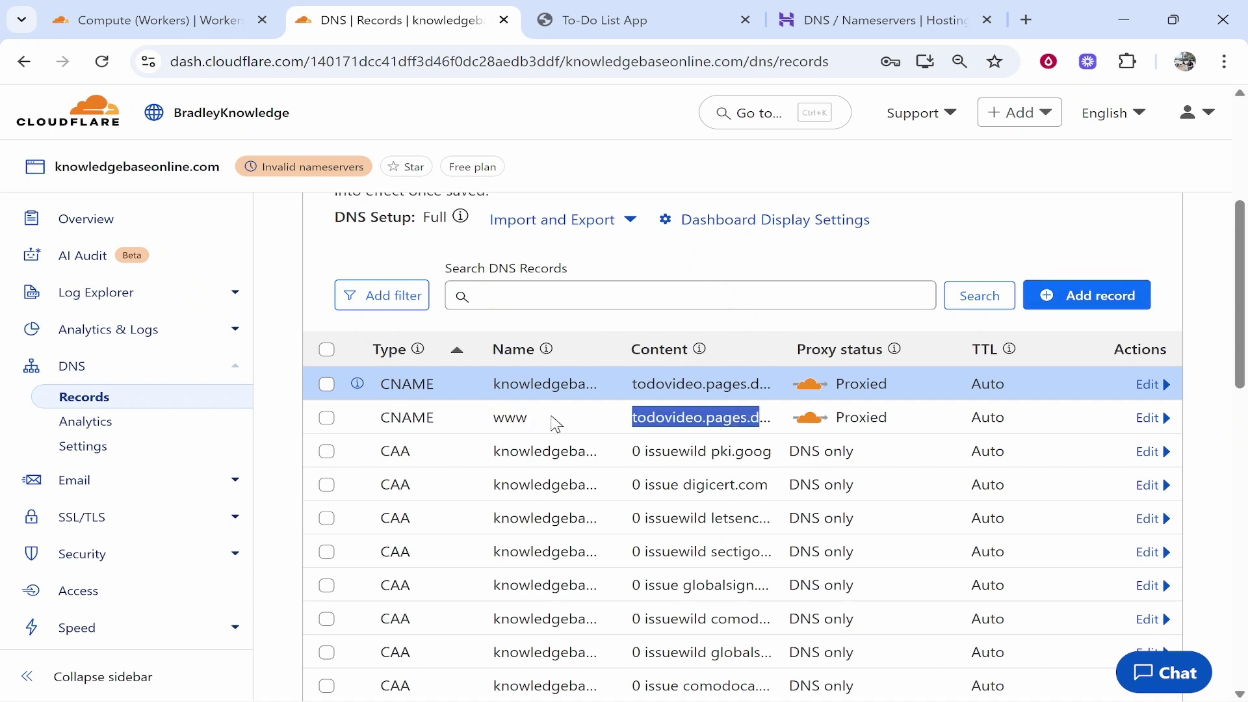
{"action": "left_click", "coordinate": [466, 396]}
{"action": "left_click_drag", "start_coordinate": [495, 390], "coordinate": [771, 389]}
{"action": "left_click", "coordinate": [611, 389]}
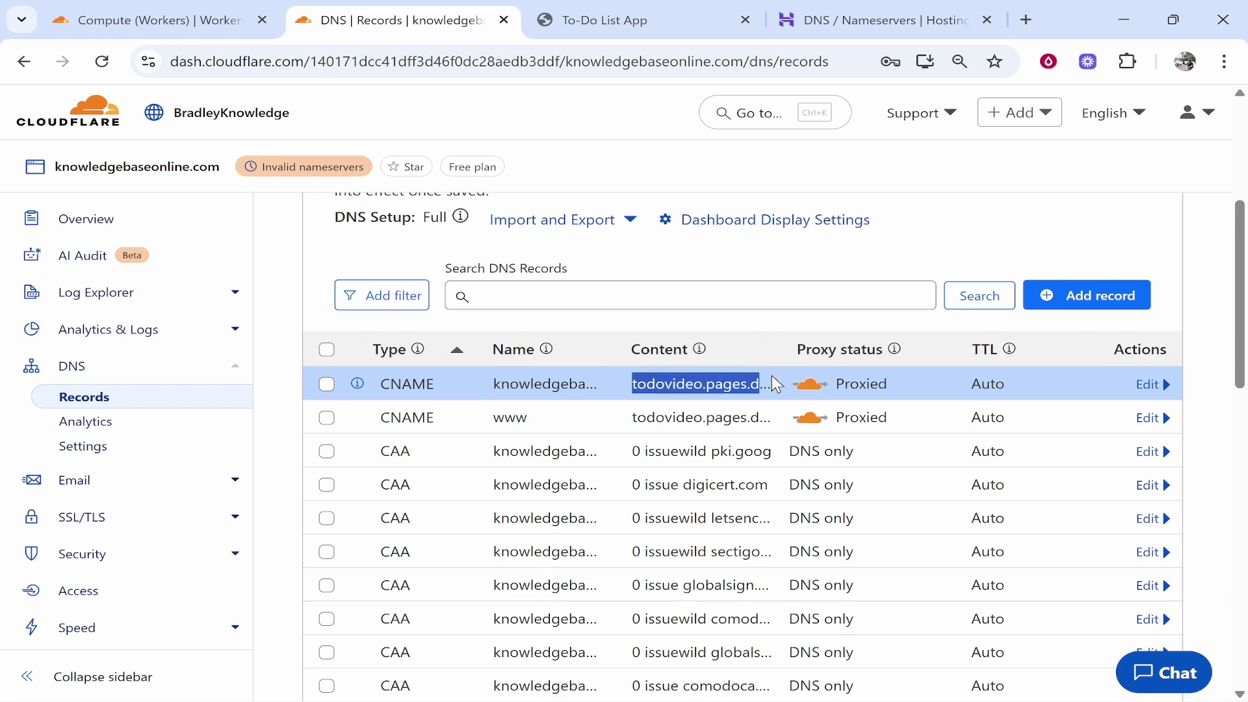
{"action": "left_click", "coordinate": [593, 504]}
{"action": "scroll", "coordinate": [594, 504], "scroll_direction": "up", "scroll_amount": 5}
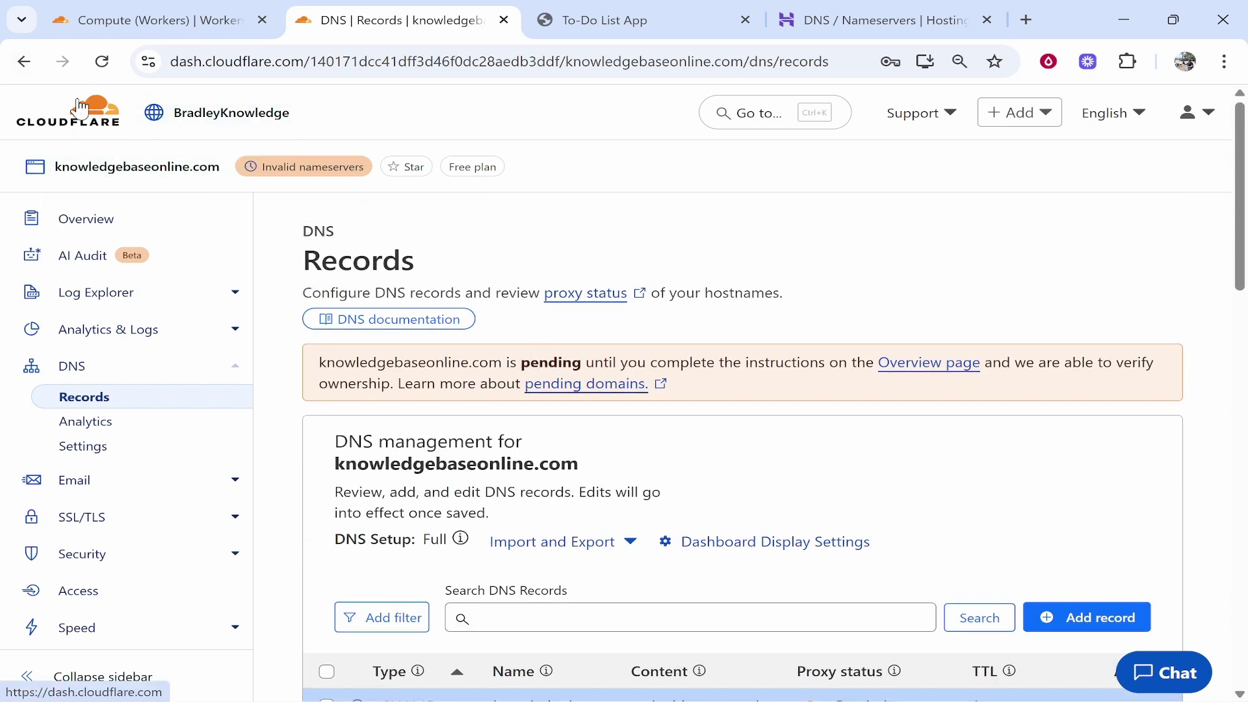
Step: Navigate from Account home via Workers & Pages to todovideo's Custom domains tab
{"action": "left_click", "coordinate": [117, 133]}
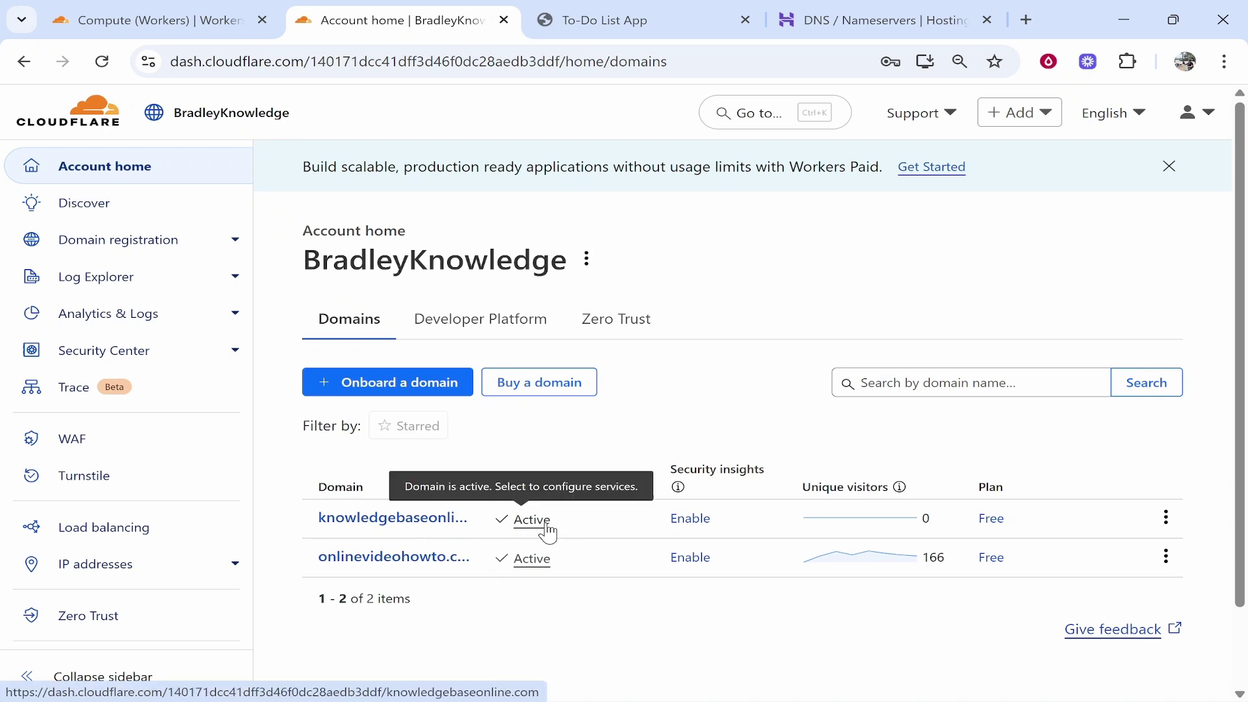
{"action": "scroll", "coordinate": [187, 280], "scroll_direction": "down", "scroll_amount": 3}
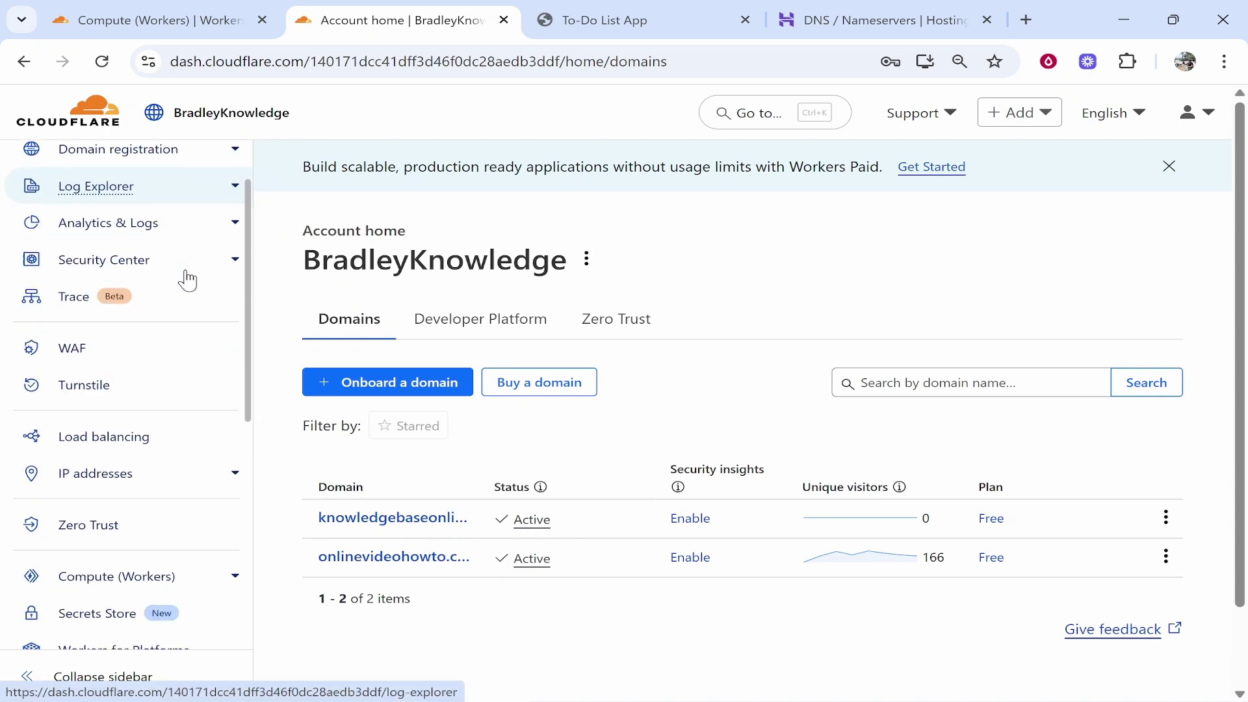
{"action": "scroll", "coordinate": [187, 280], "scroll_direction": "down", "scroll_amount": 5}
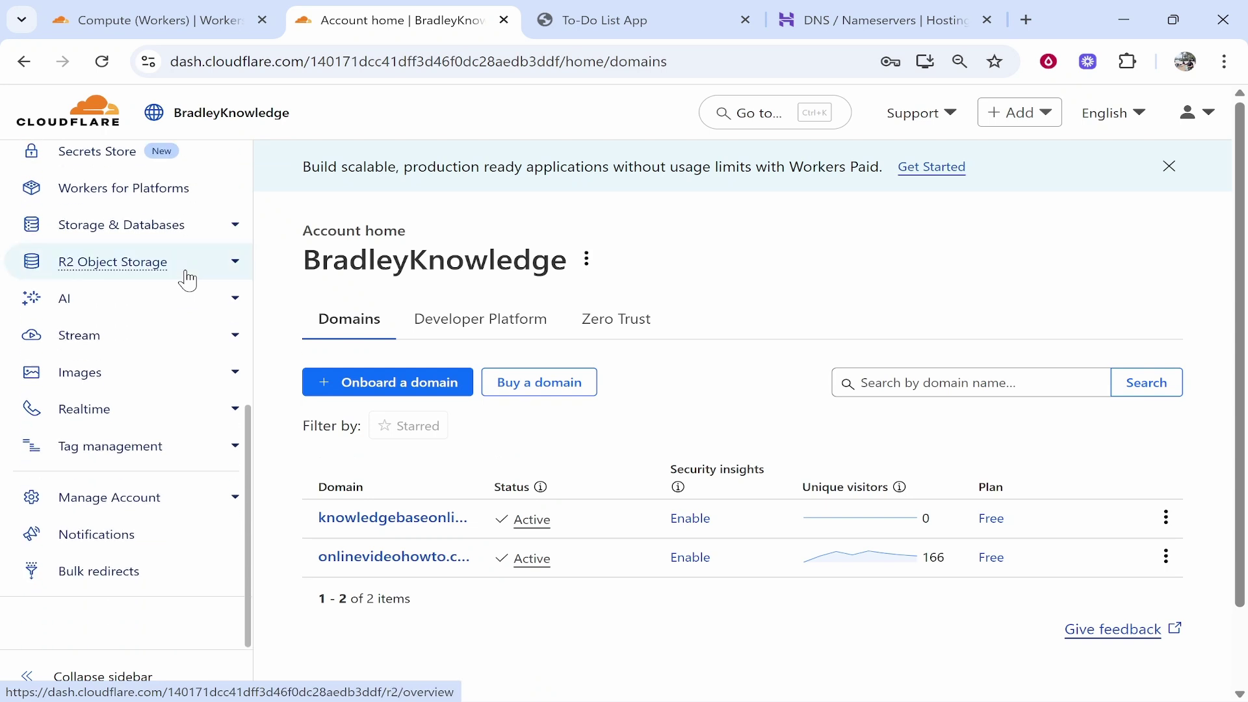
{"action": "scroll", "coordinate": [185, 287], "scroll_direction": "up", "scroll_amount": 3}
{"action": "scroll", "coordinate": [172, 325], "scroll_direction": "up", "scroll_amount": 2}
{"action": "left_click", "coordinate": [189, 417]}
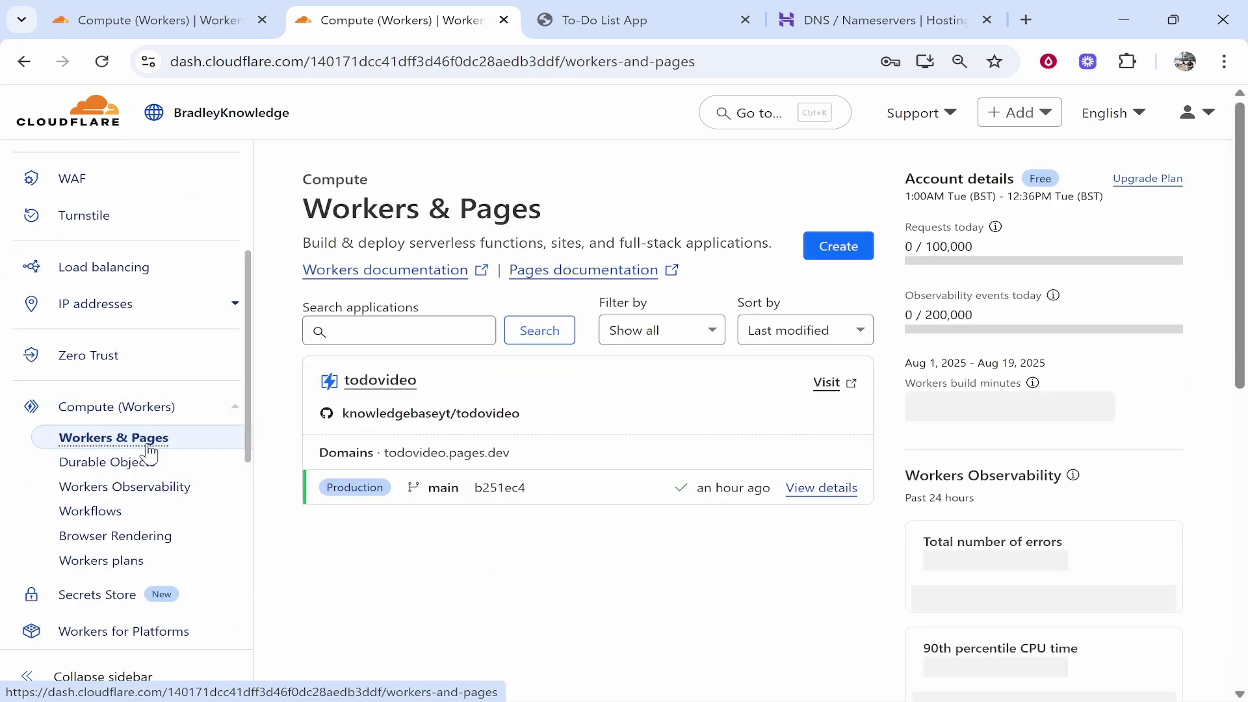
{"action": "left_click", "coordinate": [389, 382]}
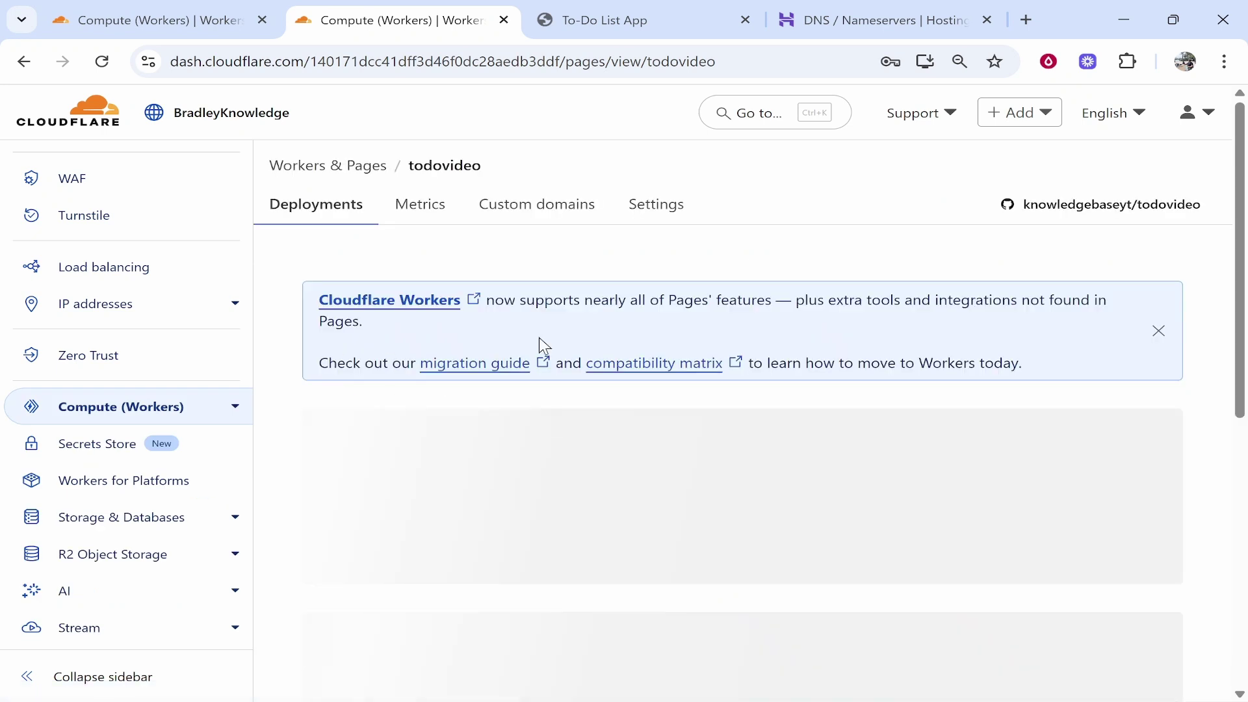
{"action": "left_click", "coordinate": [537, 205]}
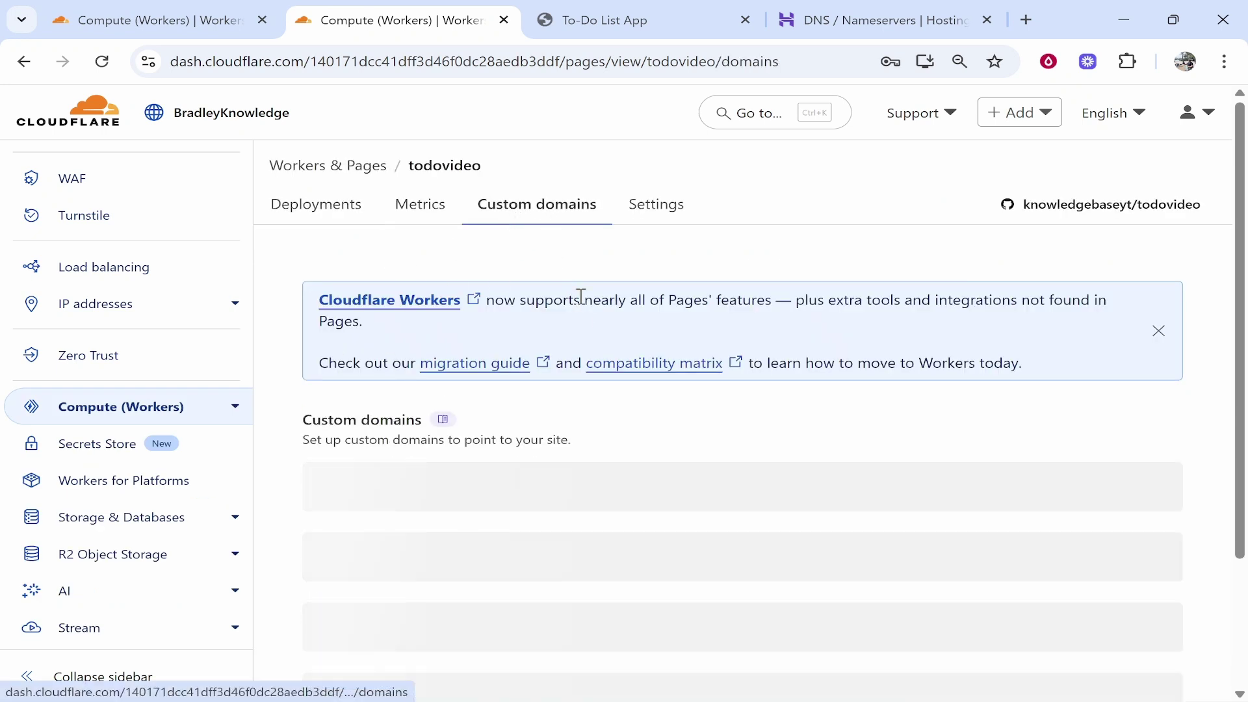
{"action": "scroll", "coordinate": [421, 380], "scroll_direction": "down", "scroll_amount": 2}
{"action": "left_click", "coordinate": [618, 525]}
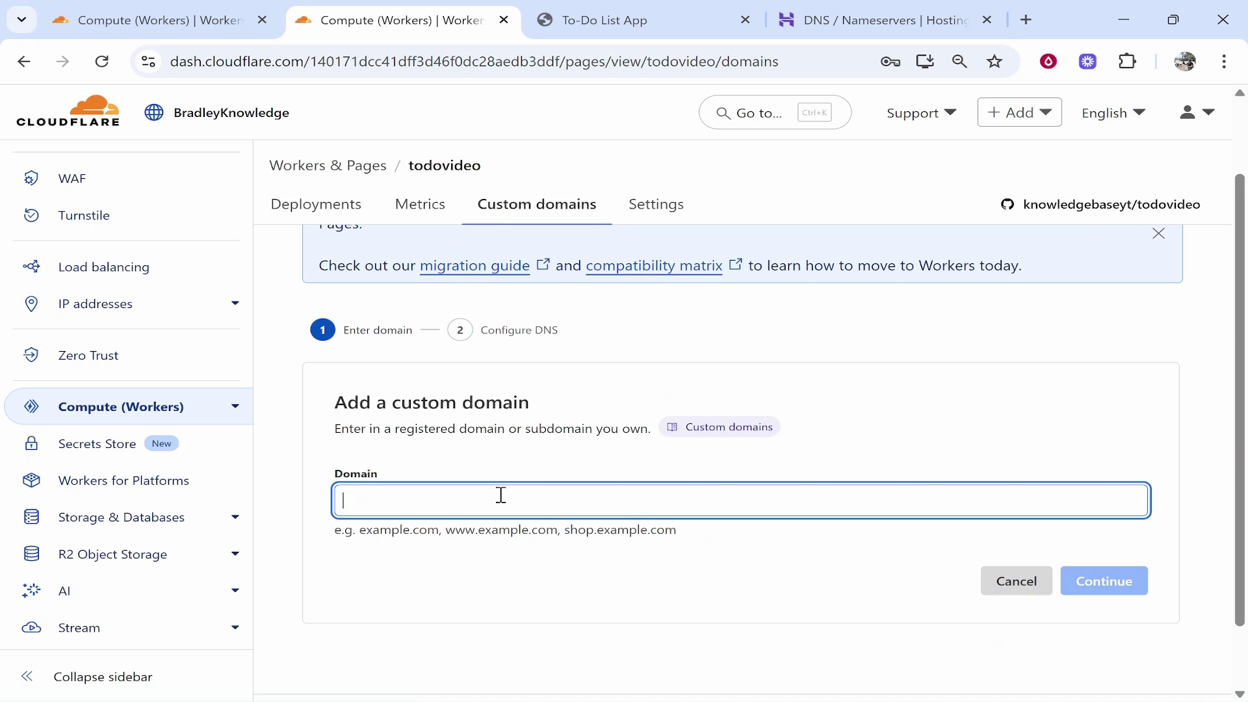
{"action": "type", "text": "www."}
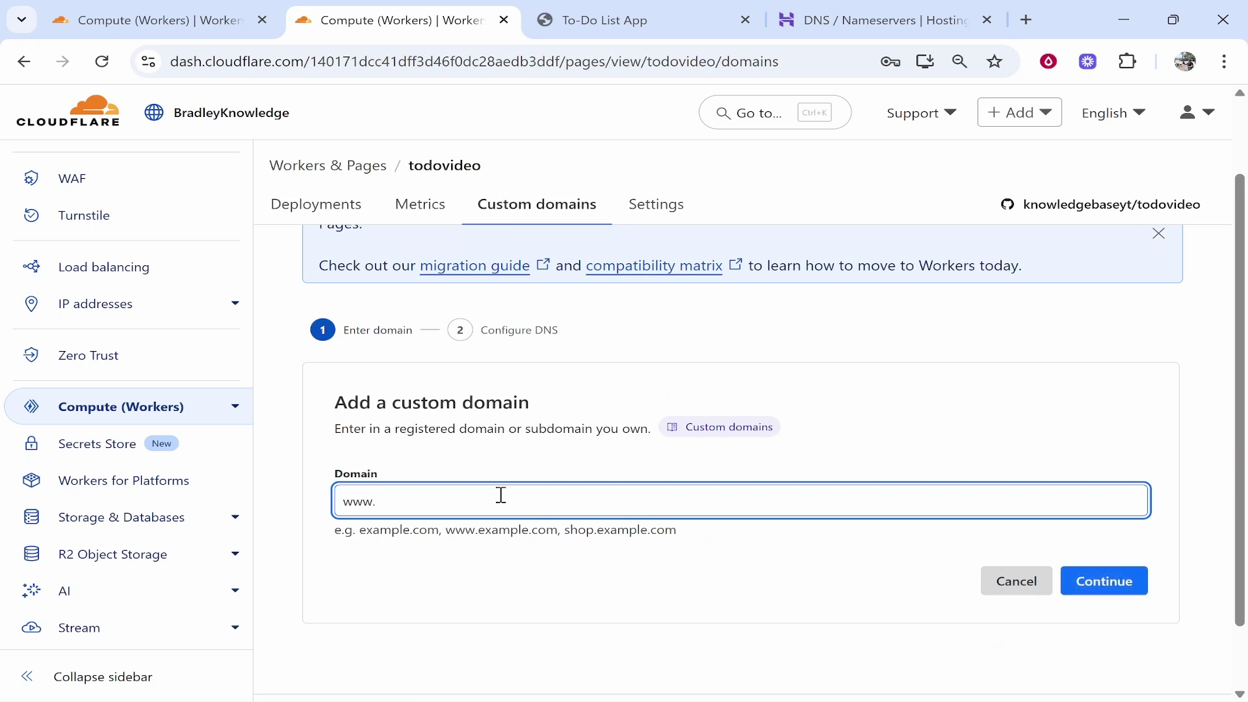
{"action": "left_click", "coordinate": [851, 18]}
{"action": "scroll", "coordinate": [530, 344], "scroll_direction": "up", "scroll_amount": 2}
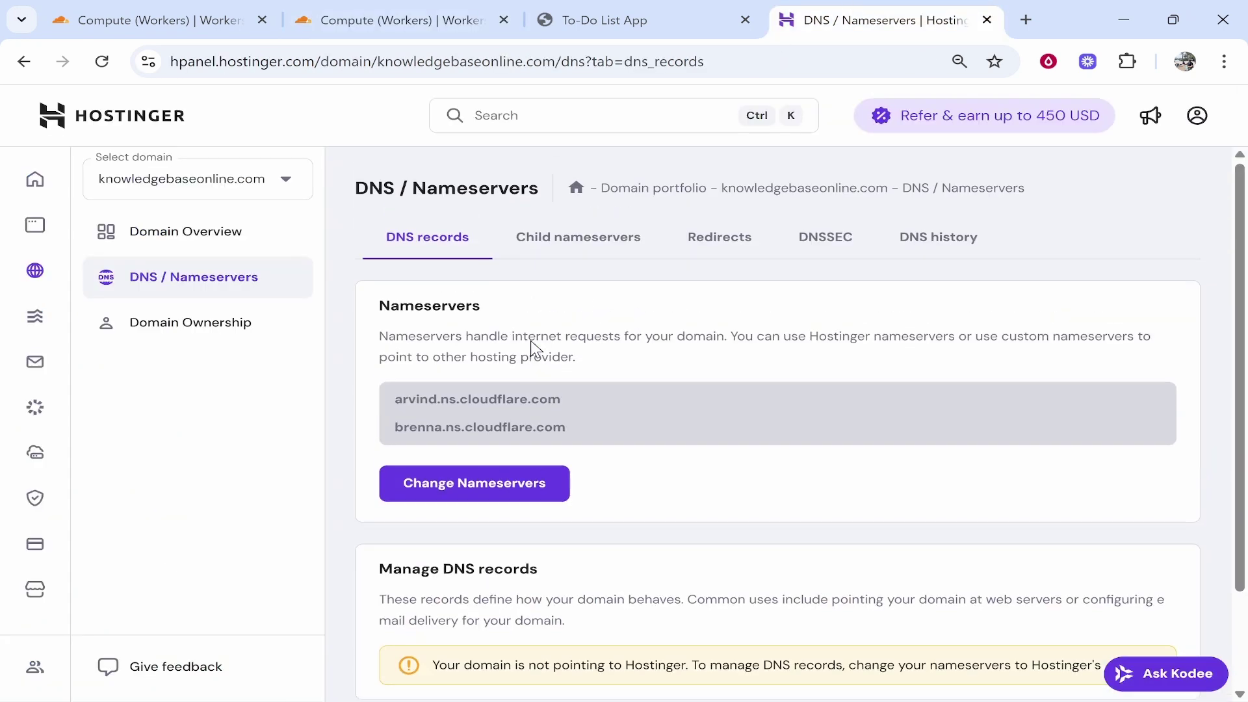
{"action": "left_click_drag", "start_coordinate": [723, 188], "coordinate": [890, 189]}
{"action": "key", "text": "ctrl+c"}
{"action": "key", "text": "ctrl+2"}
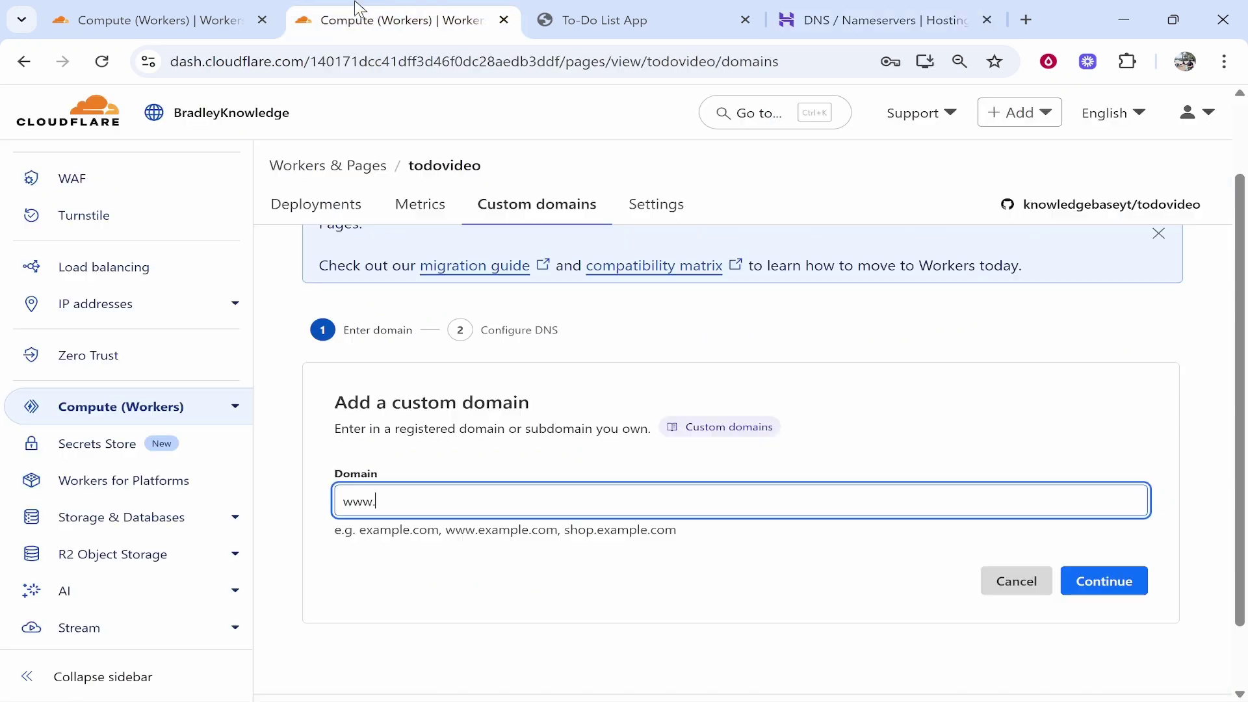
{"action": "key", "text": "ctrl+v"}
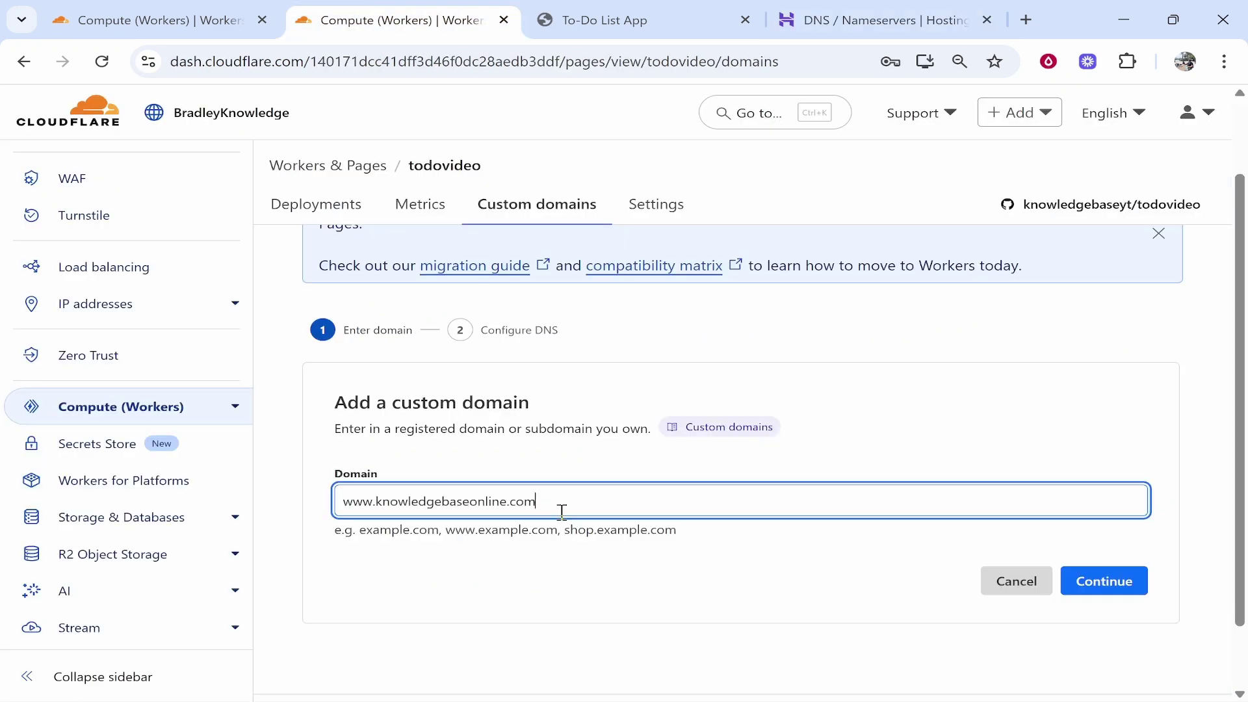
{"action": "left_click", "coordinate": [1104, 583]}
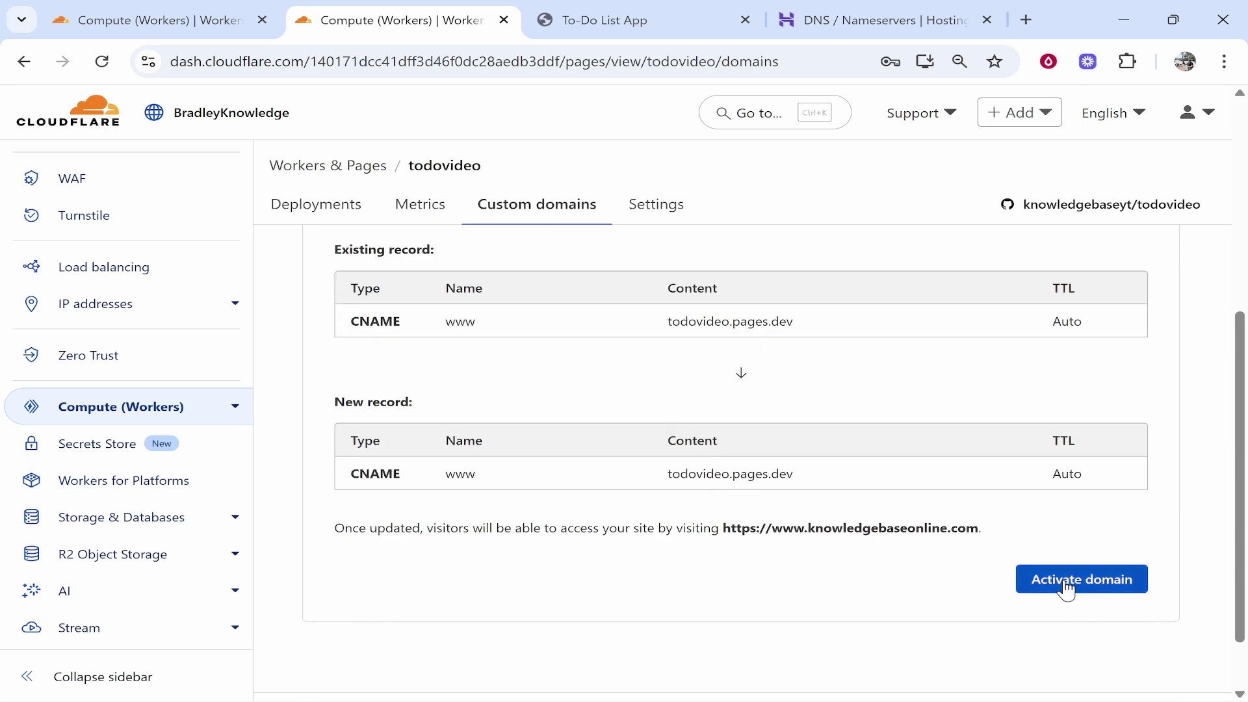
{"action": "scroll", "coordinate": [390, 409], "scroll_direction": "up", "scroll_amount": 1}
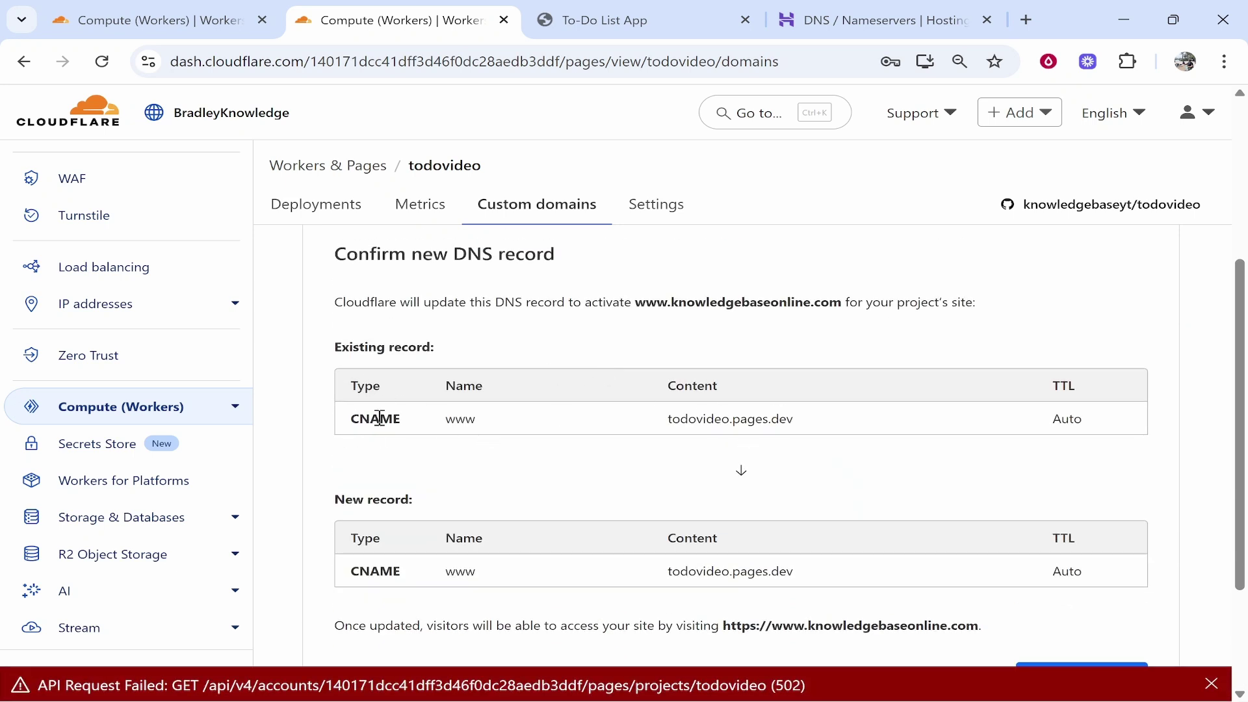
{"action": "left_click_drag", "start_coordinate": [326, 360], "coordinate": [482, 410]}
{"action": "left_click", "coordinate": [483, 411]}
{"action": "scroll", "coordinate": [497, 422], "scroll_direction": "down", "scroll_amount": 1}
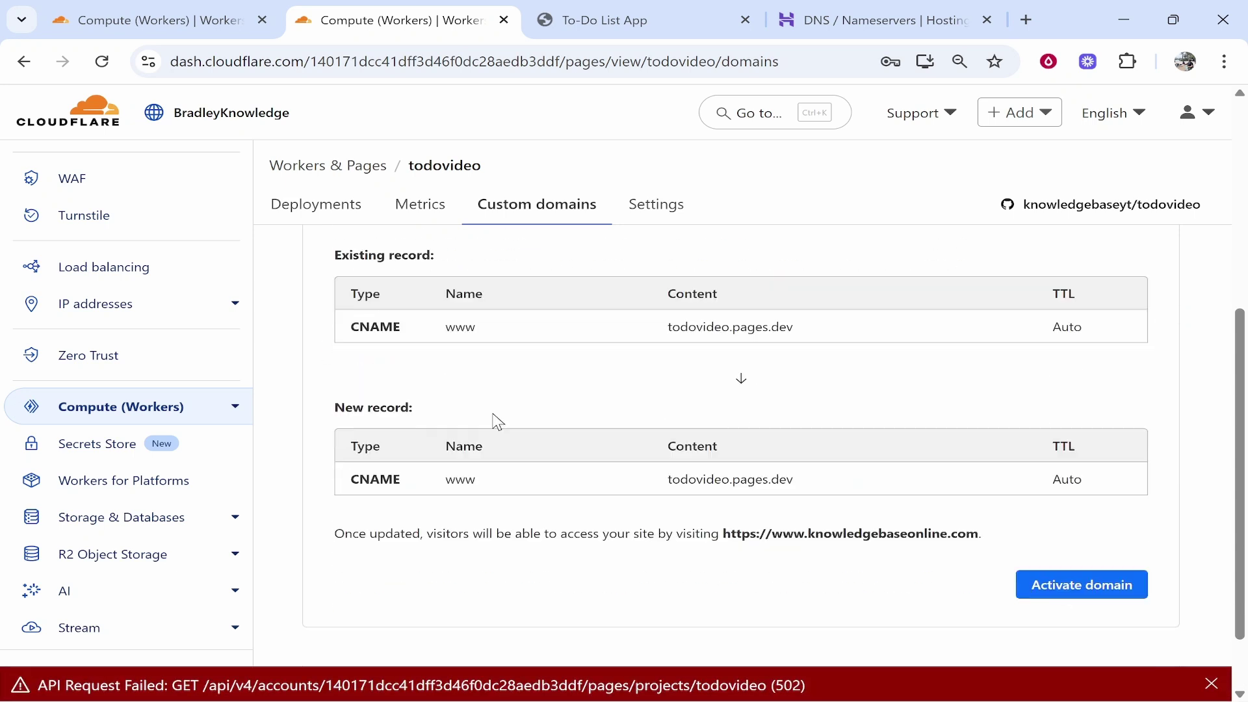
{"action": "left_click", "coordinate": [1037, 574]}
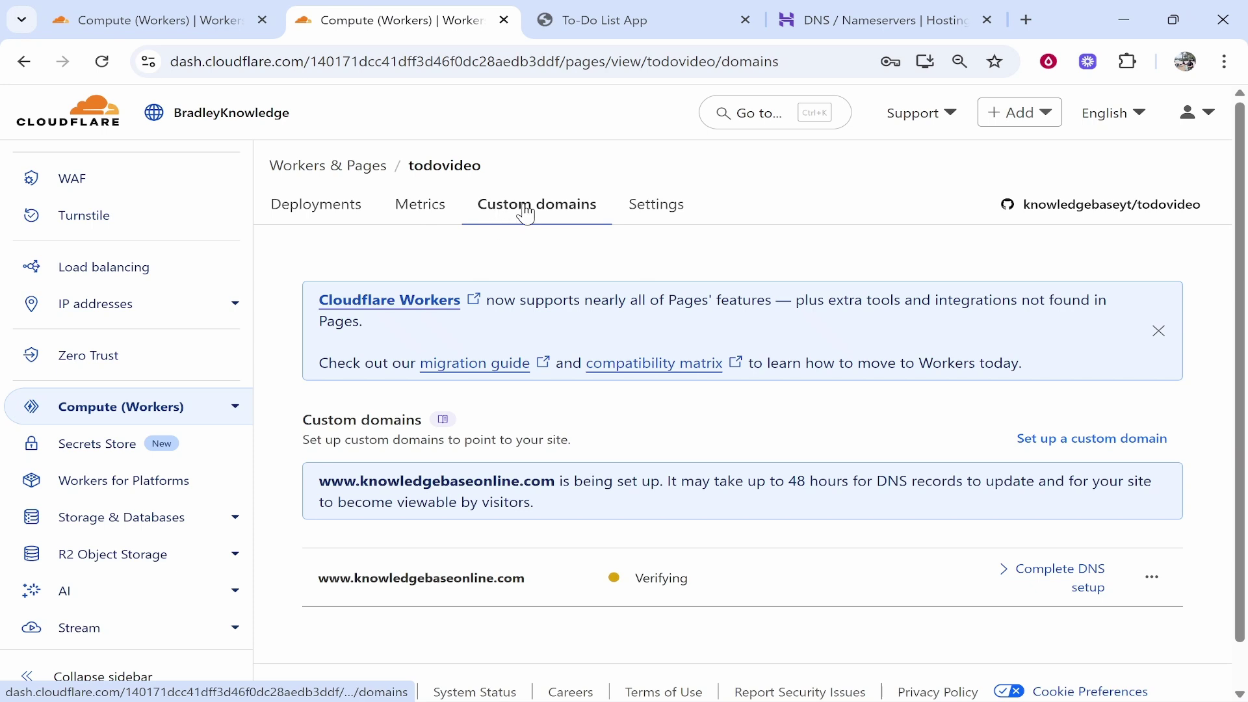
Step: Add the bare domain knowledgebaseonline.com as another todovideo custom domain and activate its DNS record
{"action": "left_click", "coordinate": [288, 216]}
{"action": "left_click", "coordinate": [466, 221]}
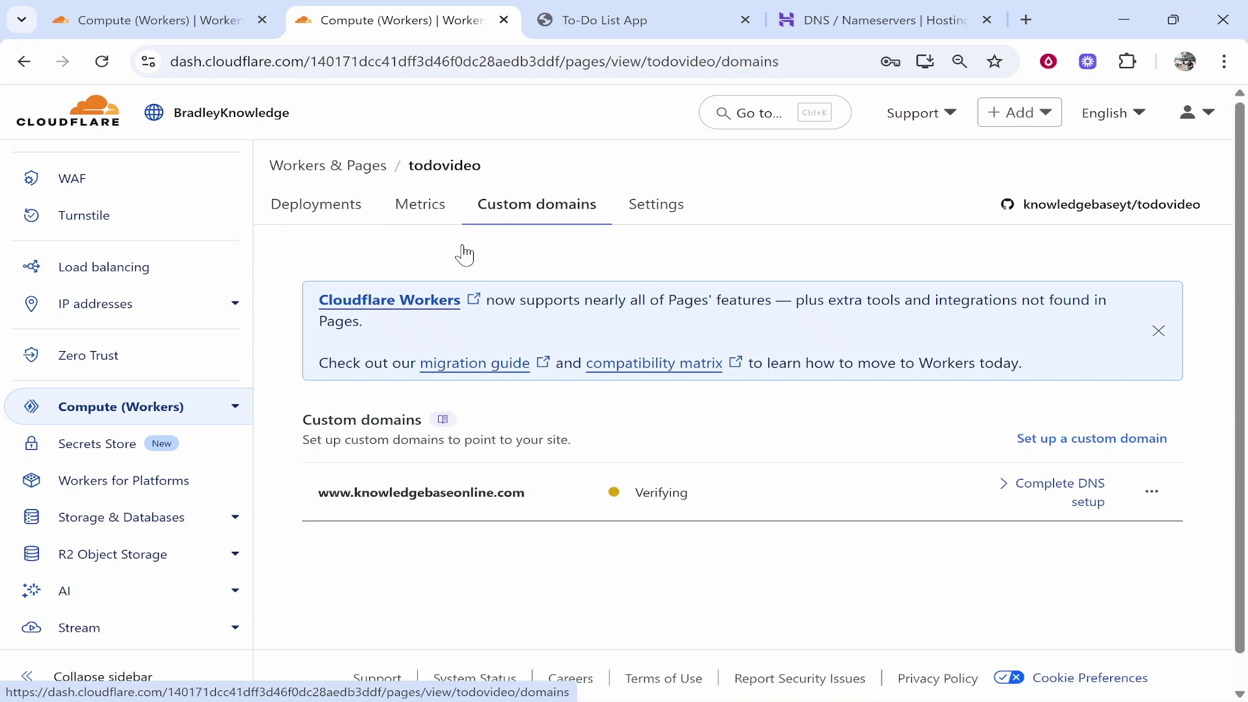
{"action": "left_click", "coordinate": [1067, 449]}
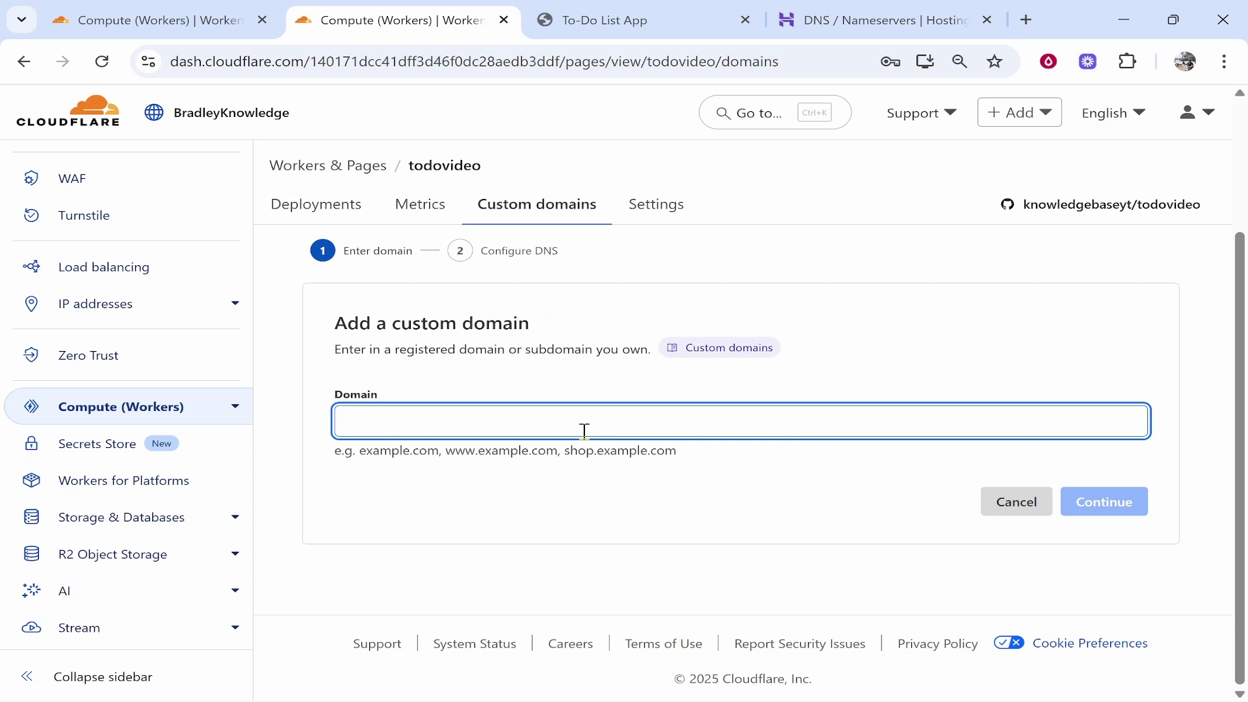
{"action": "key", "text": "ctrl+v"}
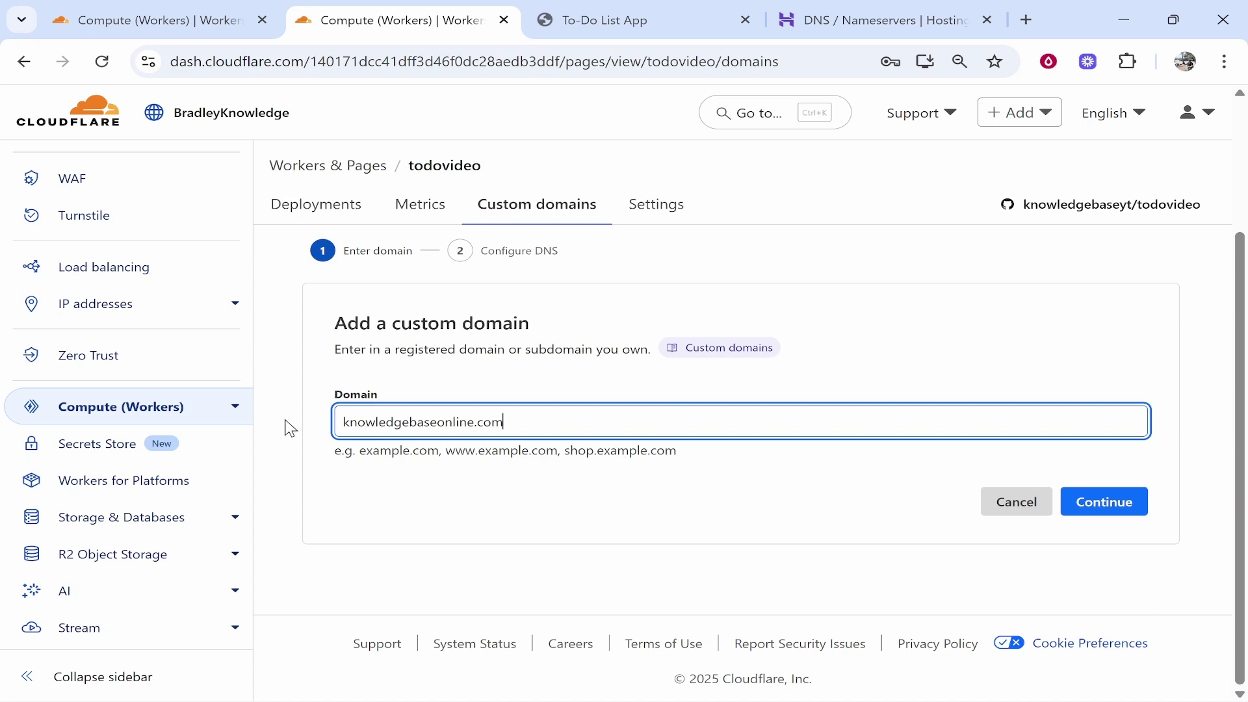
{"action": "left_click", "coordinate": [1091, 499]}
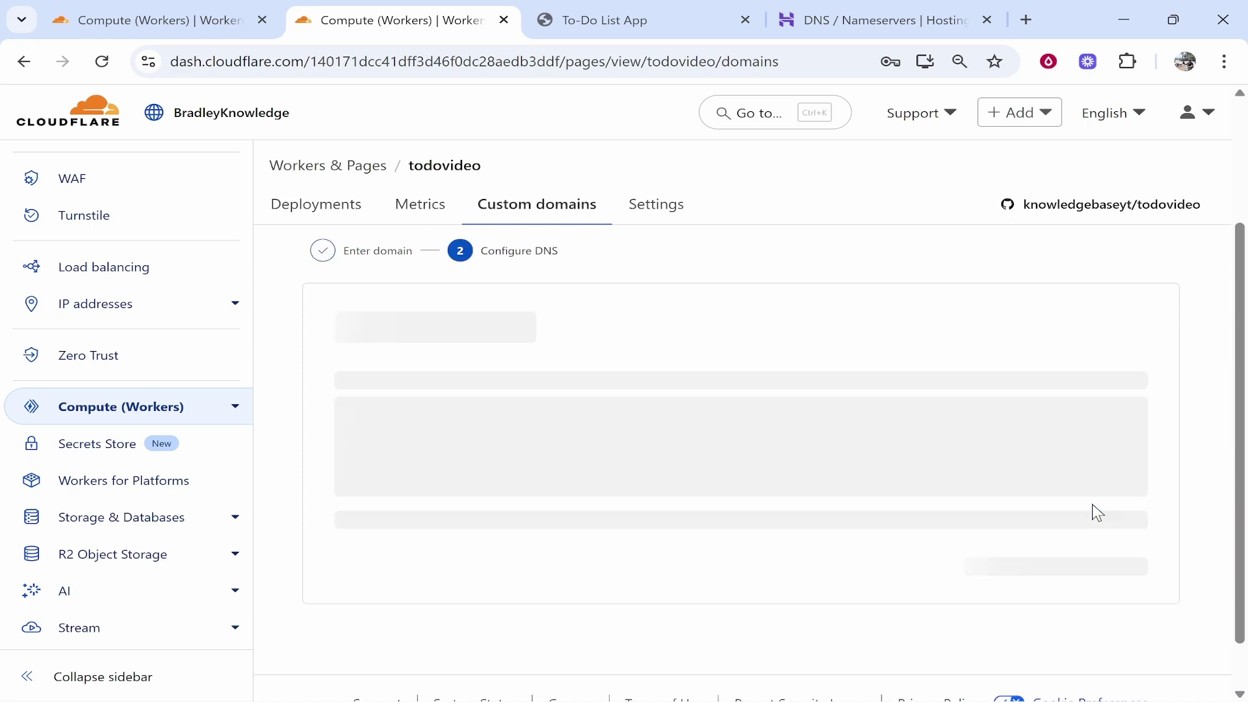
{"action": "scroll", "coordinate": [513, 285], "scroll_direction": "down", "scroll_amount": 1}
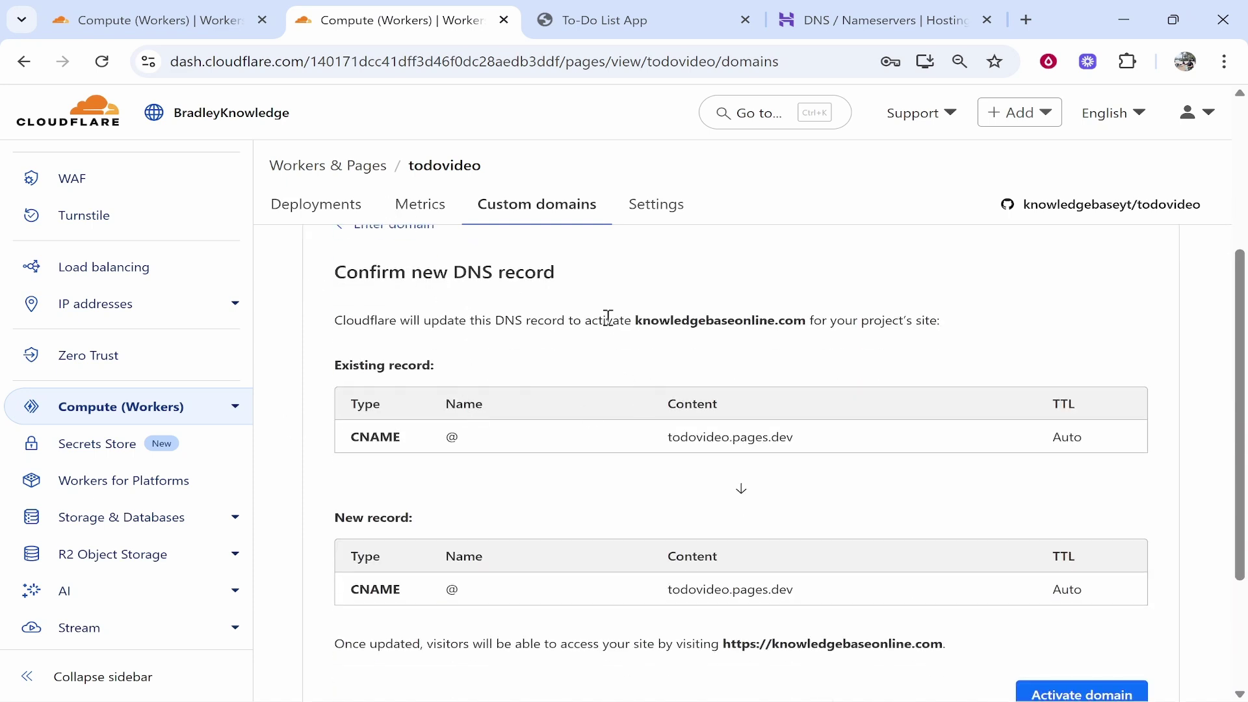
{"action": "scroll", "coordinate": [585, 325], "scroll_direction": "down", "scroll_amount": 3}
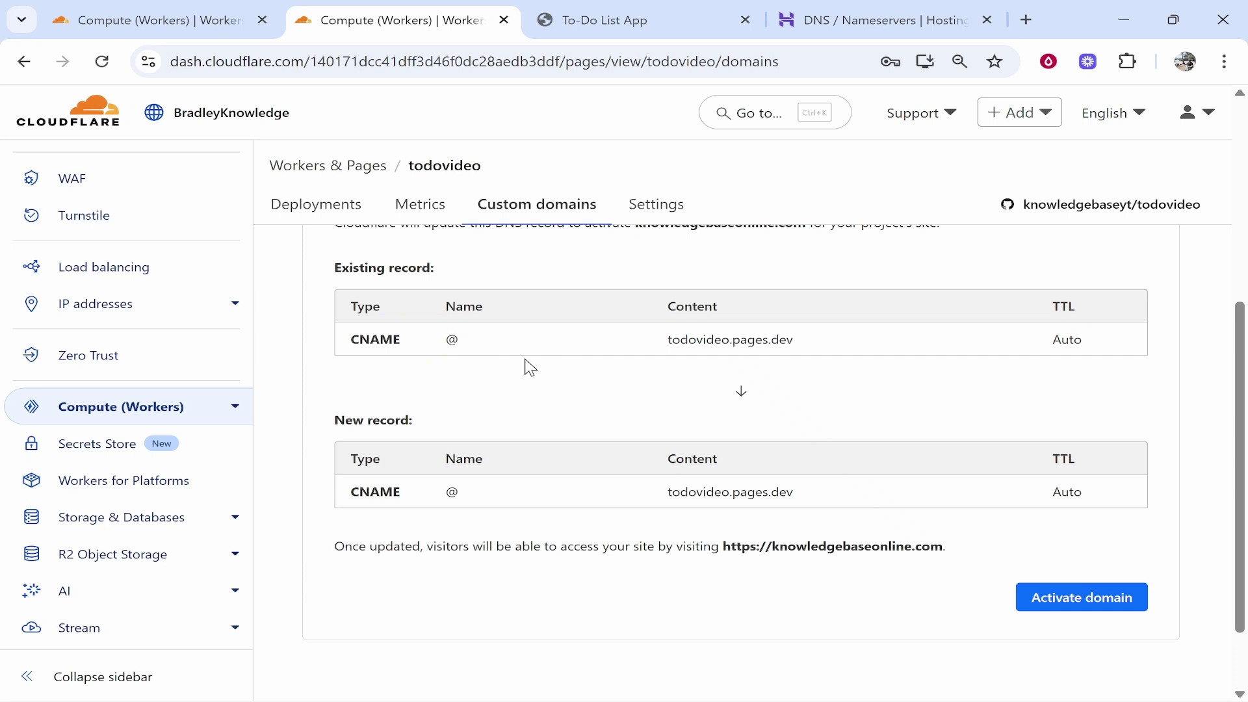
{"action": "left_click", "coordinate": [1057, 604]}
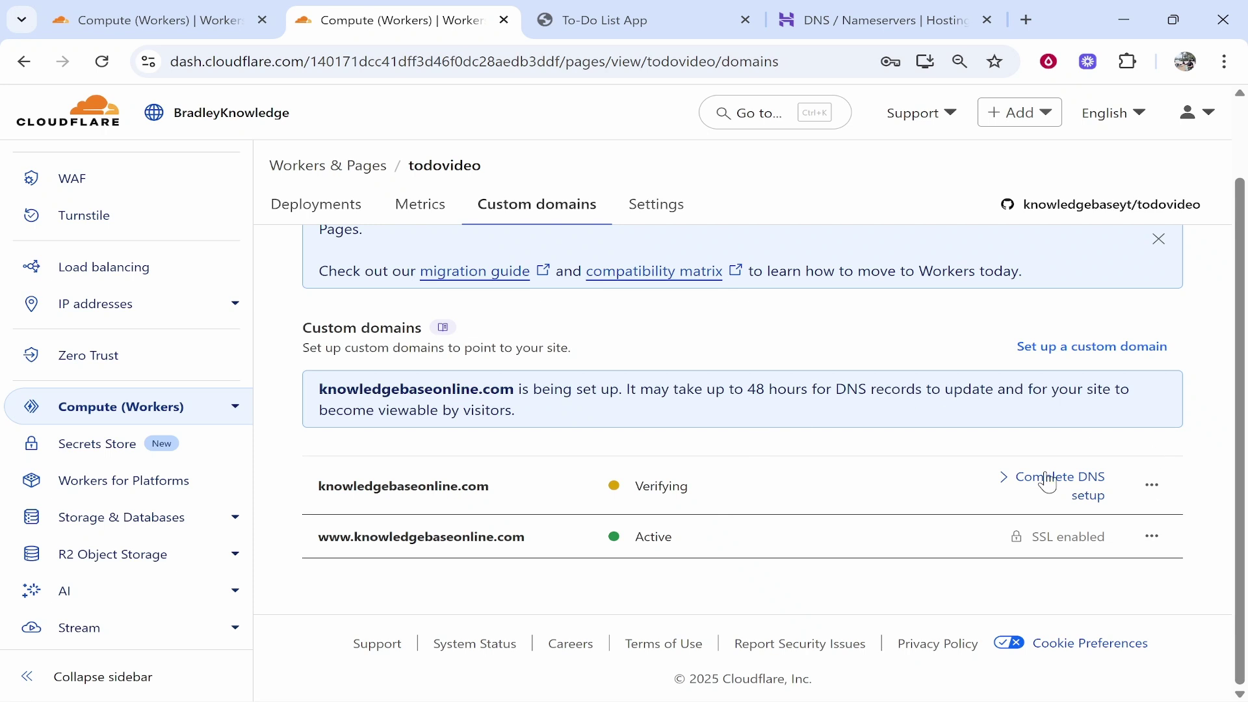
{"action": "left_click", "coordinate": [114, 66]}
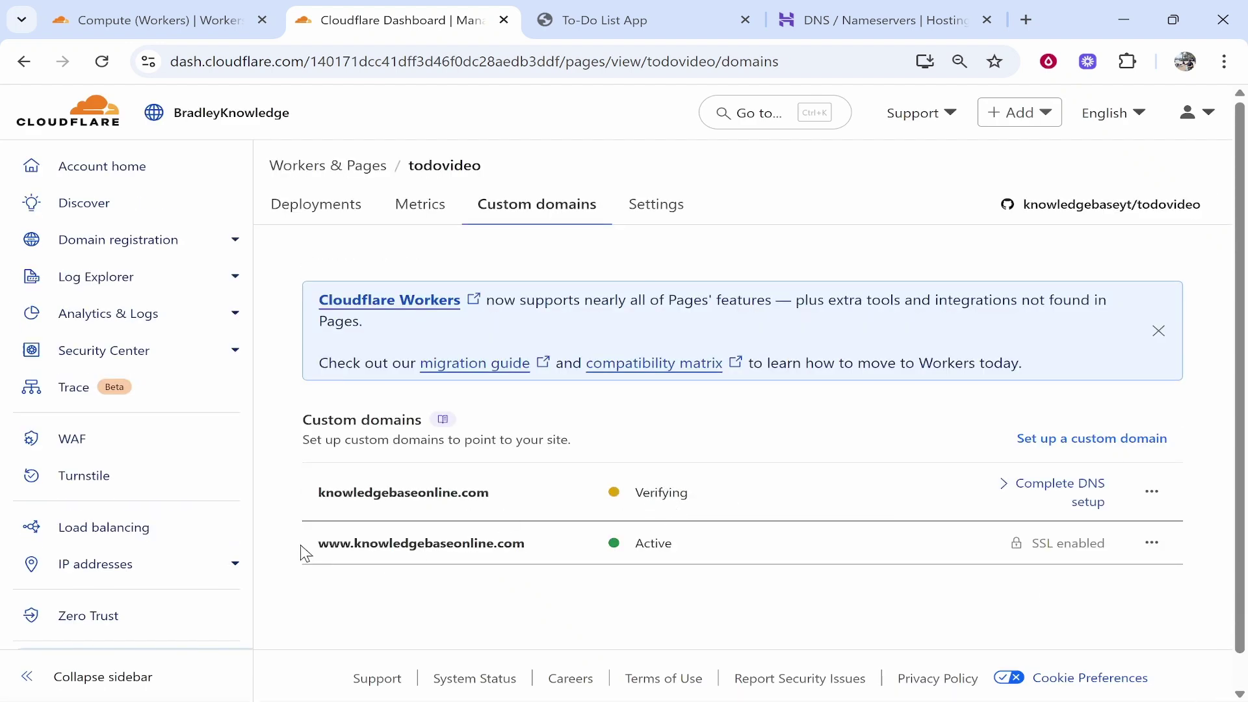
{"action": "left_click_drag", "start_coordinate": [303, 550], "coordinate": [492, 547]}
{"action": "key", "text": "ctrl+c"}
{"action": "right_click", "coordinate": [492, 548]}
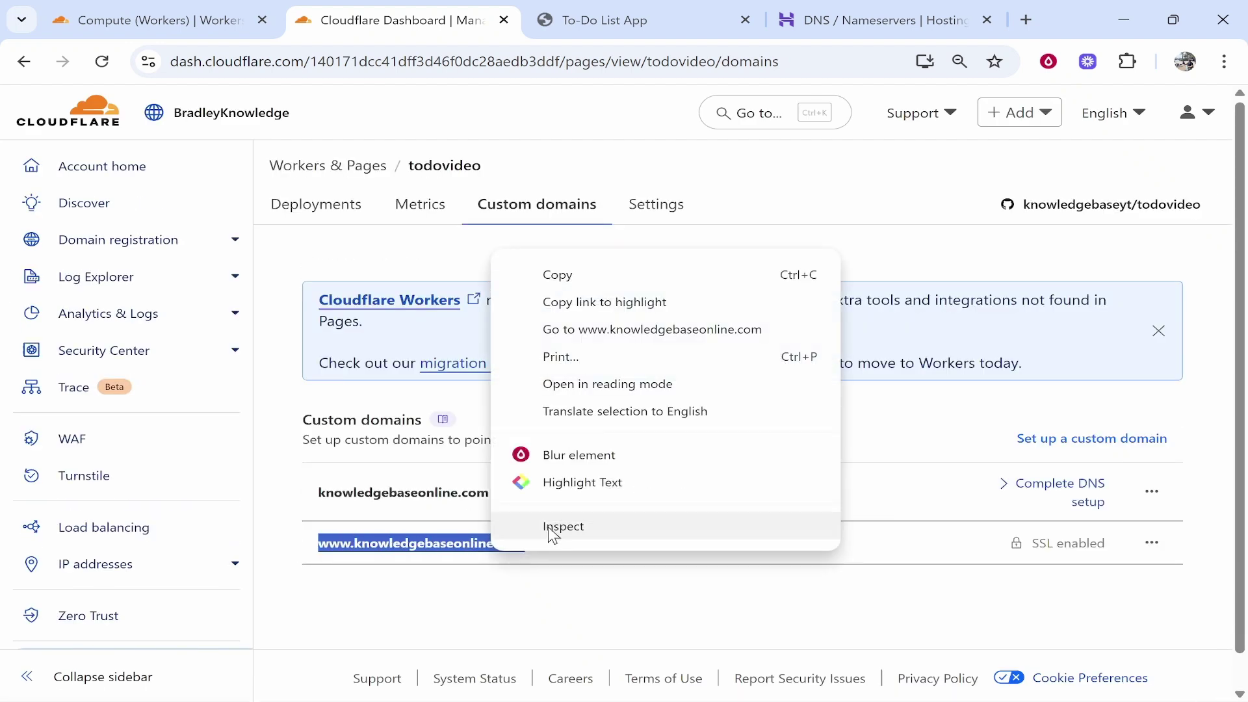
{"action": "left_click", "coordinate": [576, 278]}
{"action": "left_click", "coordinate": [1224, 61]}
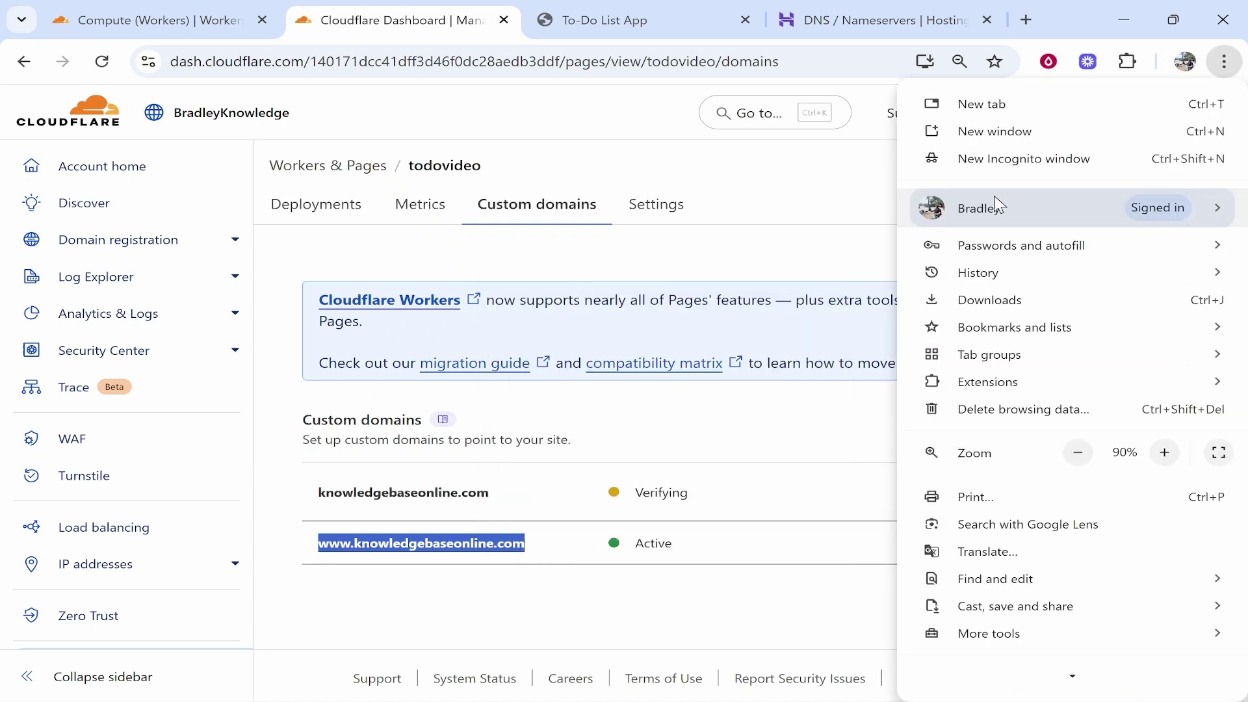
{"action": "left_click", "coordinate": [1015, 154]}
{"action": "key", "text": "ctrl+v"}
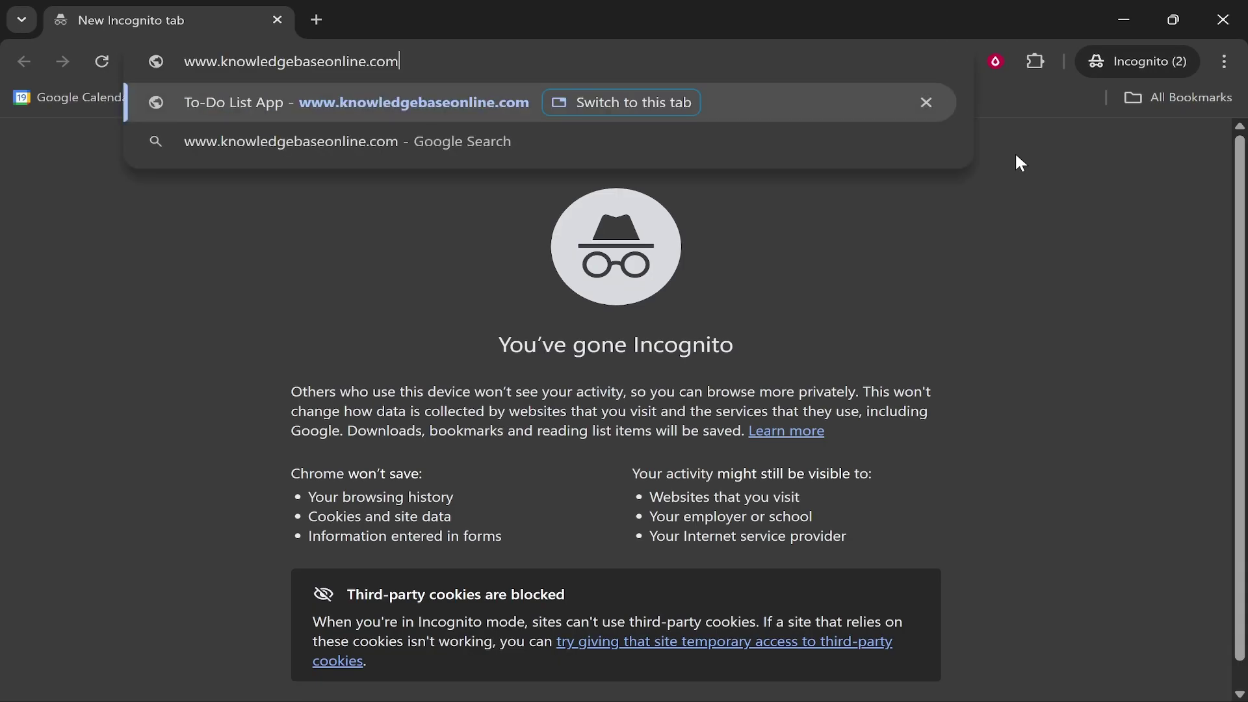
{"action": "key", "text": "Return"}
{"action": "left_click_drag", "start_coordinate": [503, 210], "coordinate": [373, 190]}
{"action": "left_click", "coordinate": [458, 137]}
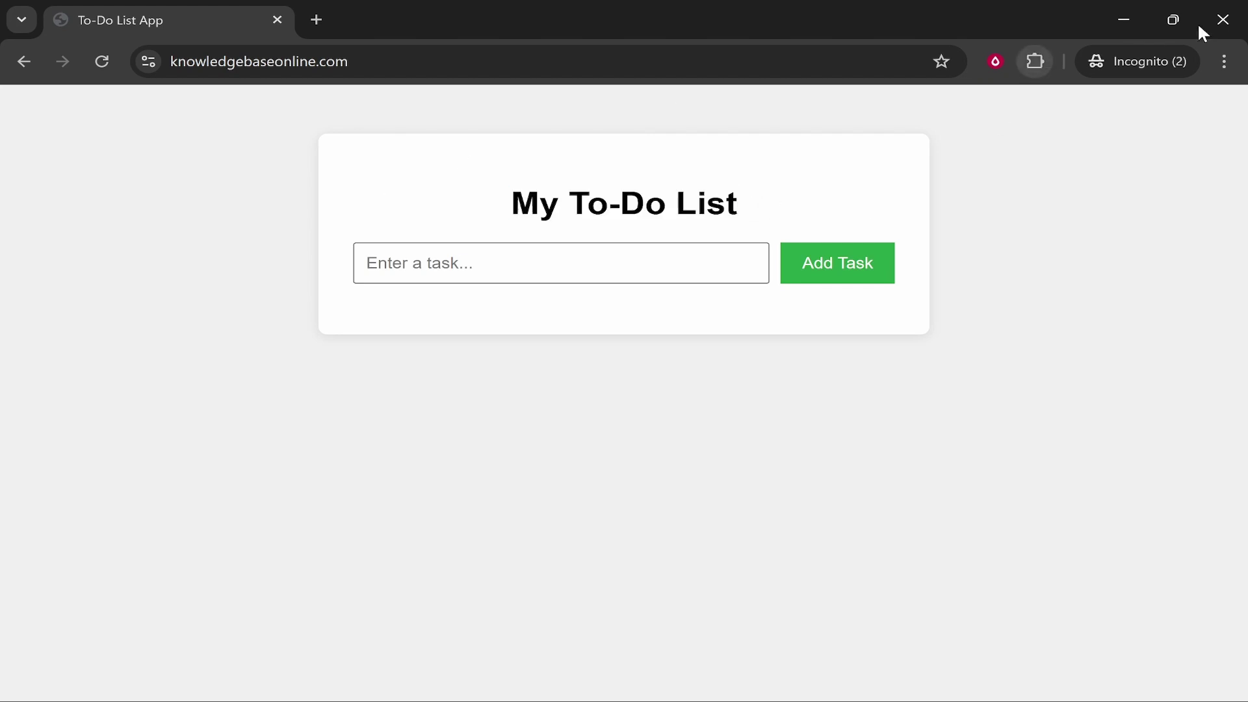
{"action": "left_click", "coordinate": [1123, 19]}
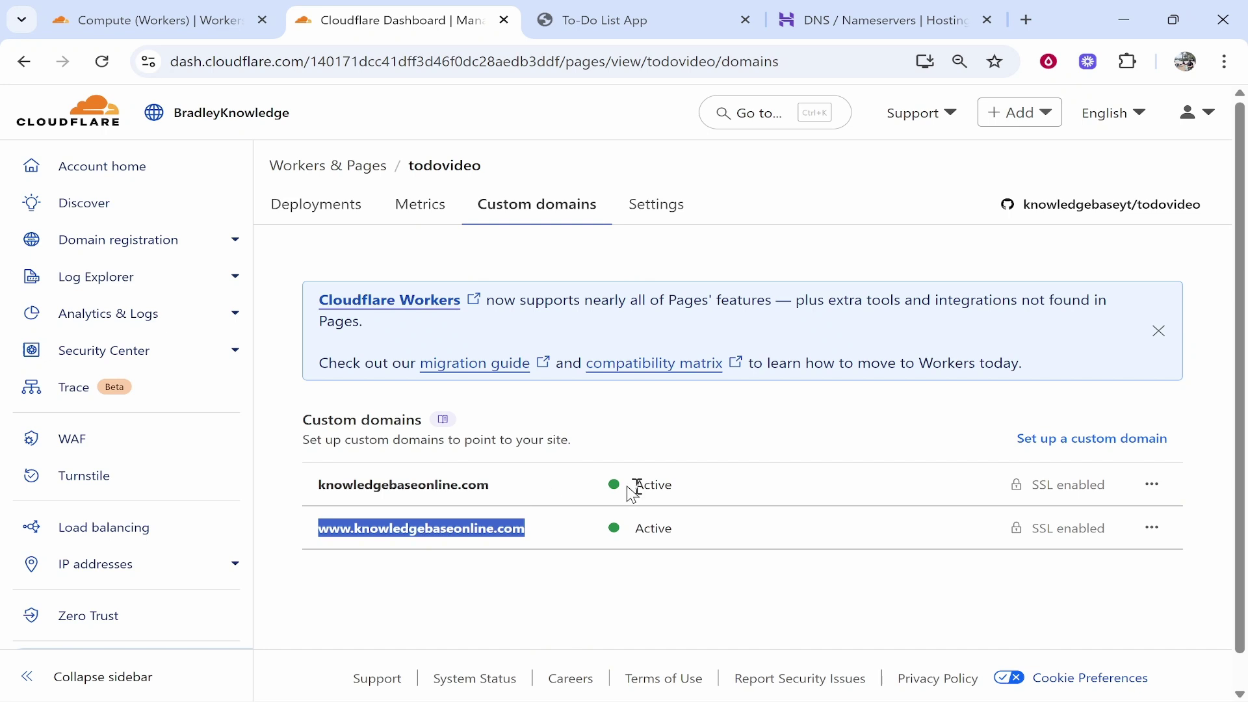
{"action": "left_click_drag", "start_coordinate": [525, 494], "coordinate": [265, 492]}
{"action": "key", "text": "ctrl+c"}
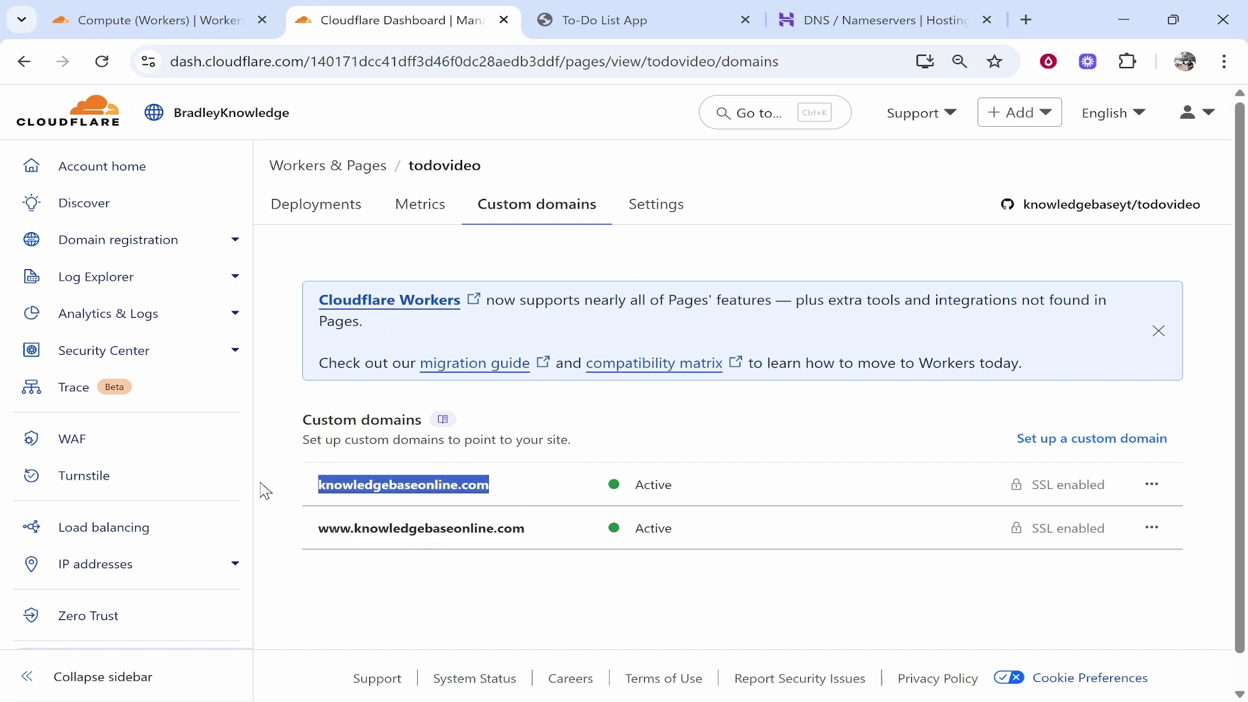
{"action": "left_click", "coordinate": [1224, 62]}
{"action": "left_click", "coordinate": [1014, 137]}
{"action": "key", "text": "ctrl+v"}
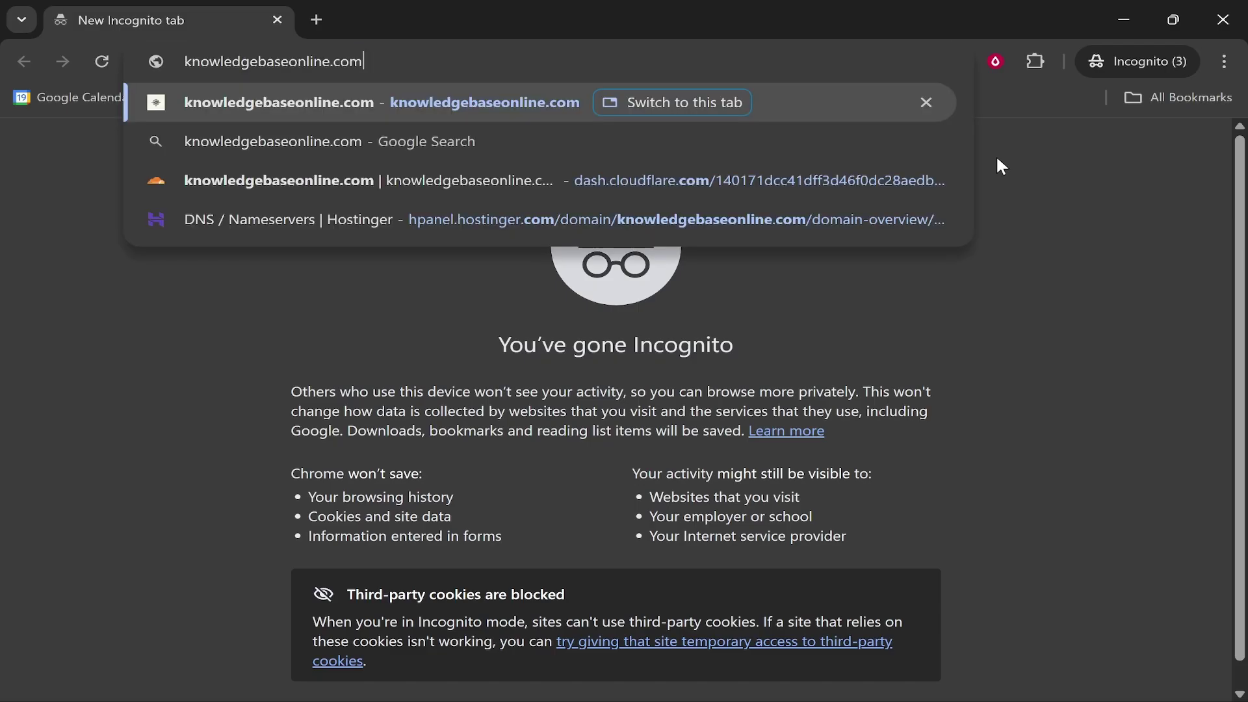
{"action": "key", "text": "Return"}
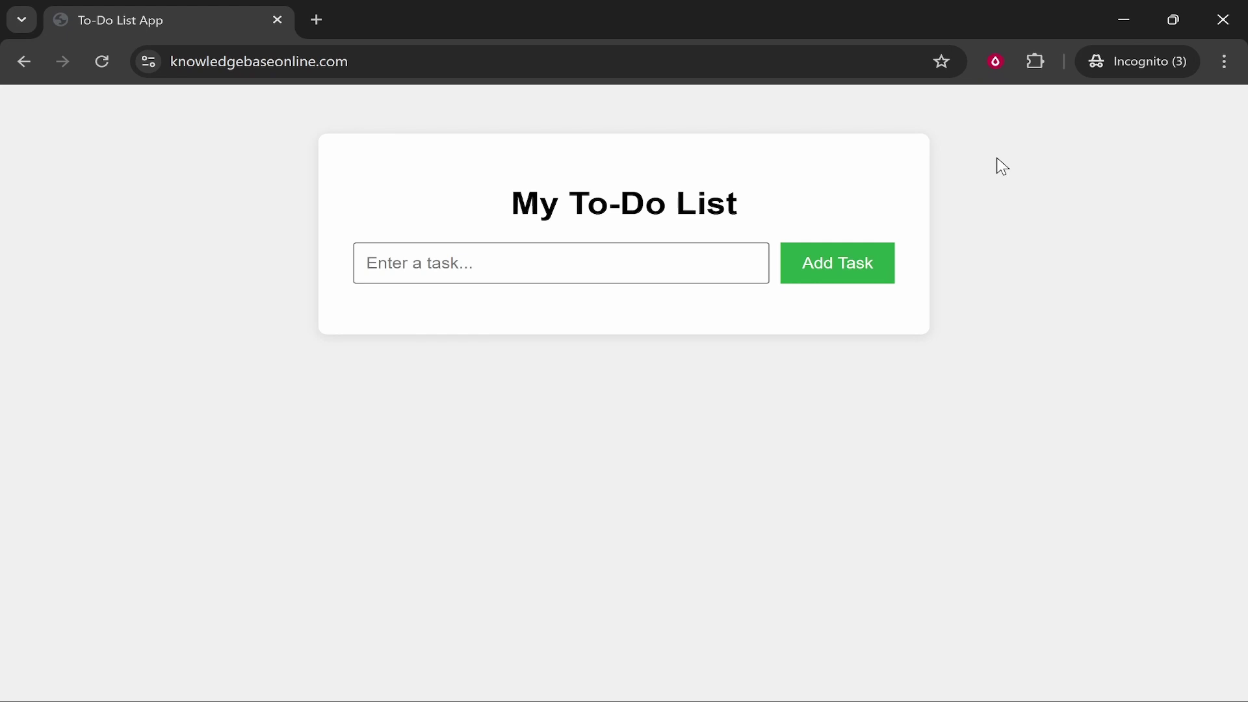
{"action": "left_click", "coordinate": [1126, 16]}
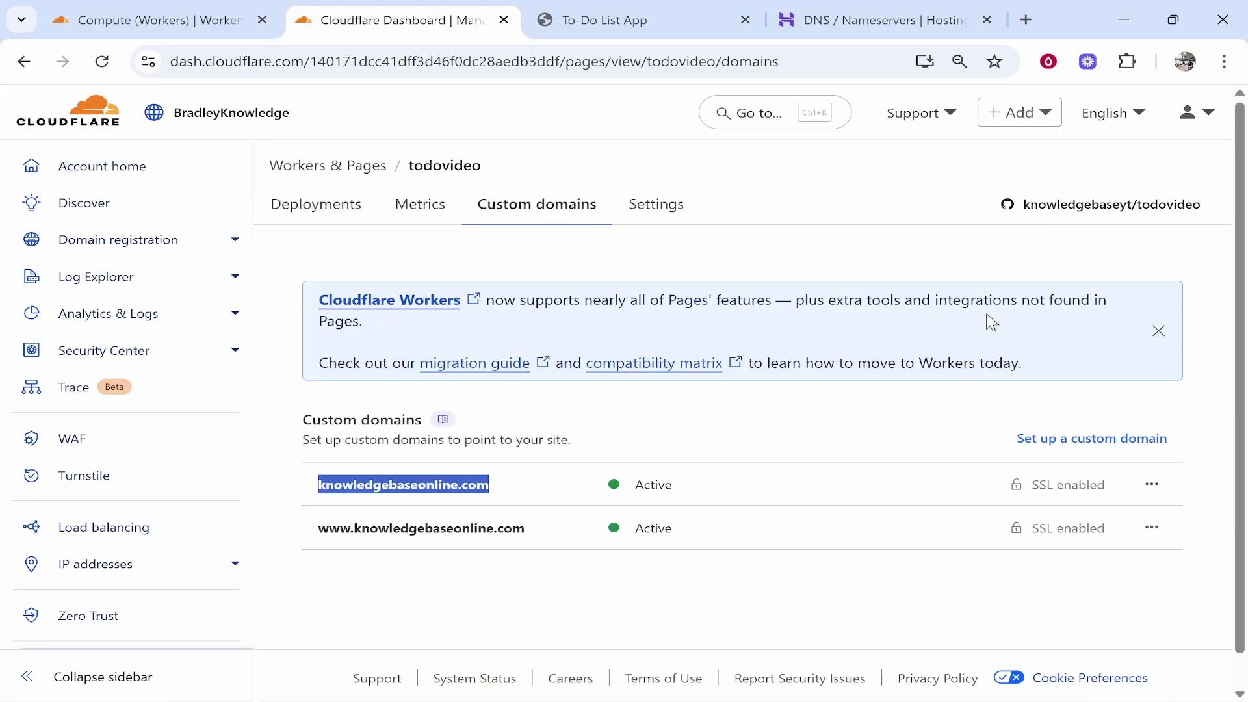
{"action": "left_click", "coordinate": [869, 232]}
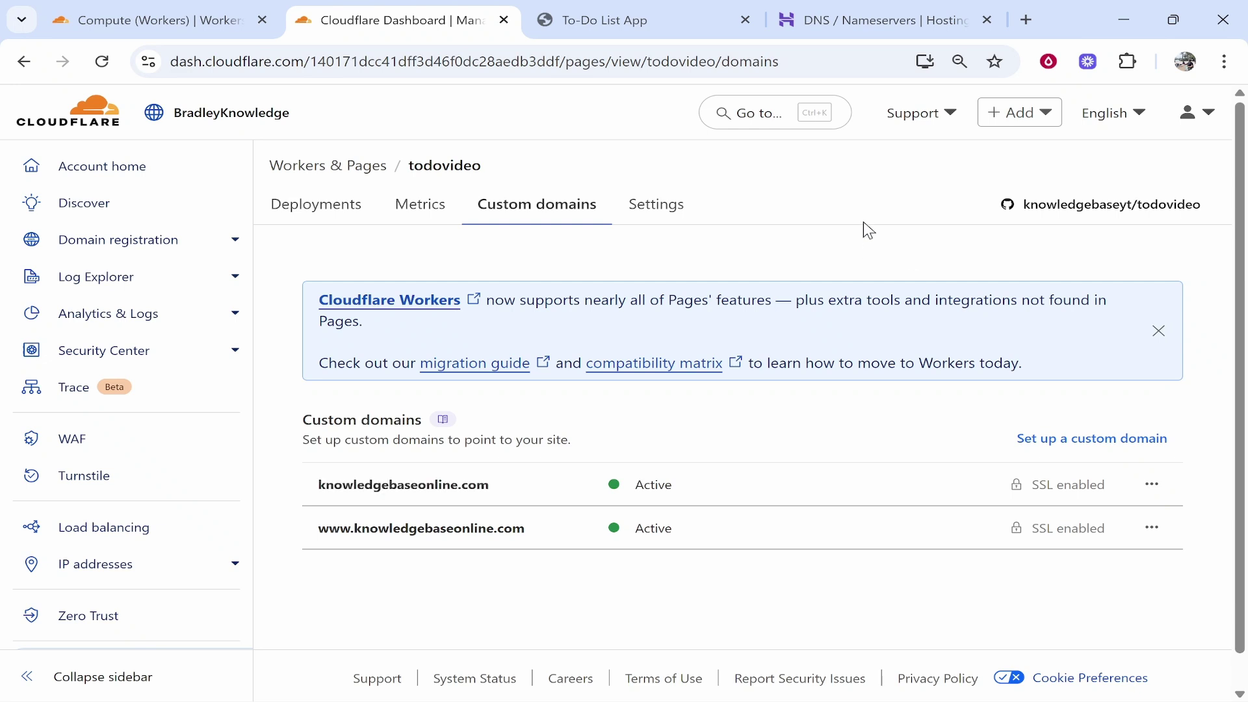